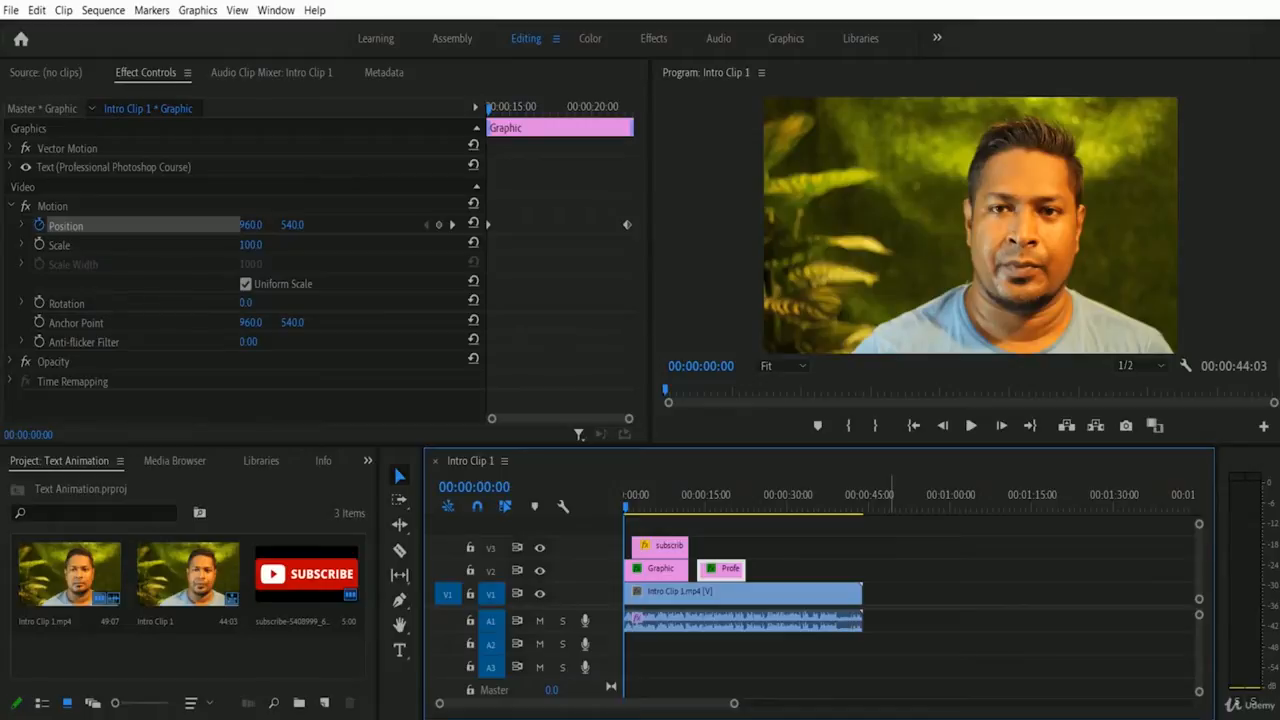
Replay the intro from 00:00:00:00 several times to watch the name title animate in
left_click(973, 426)
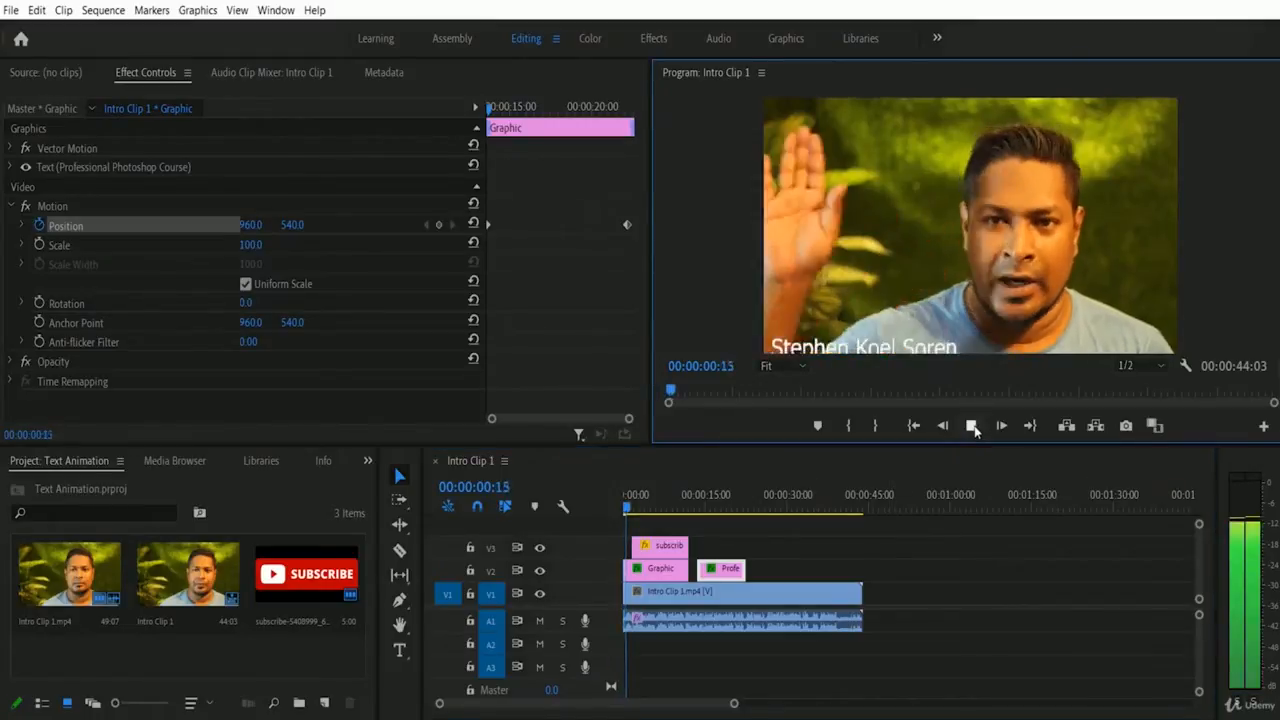
left_click(973, 426)
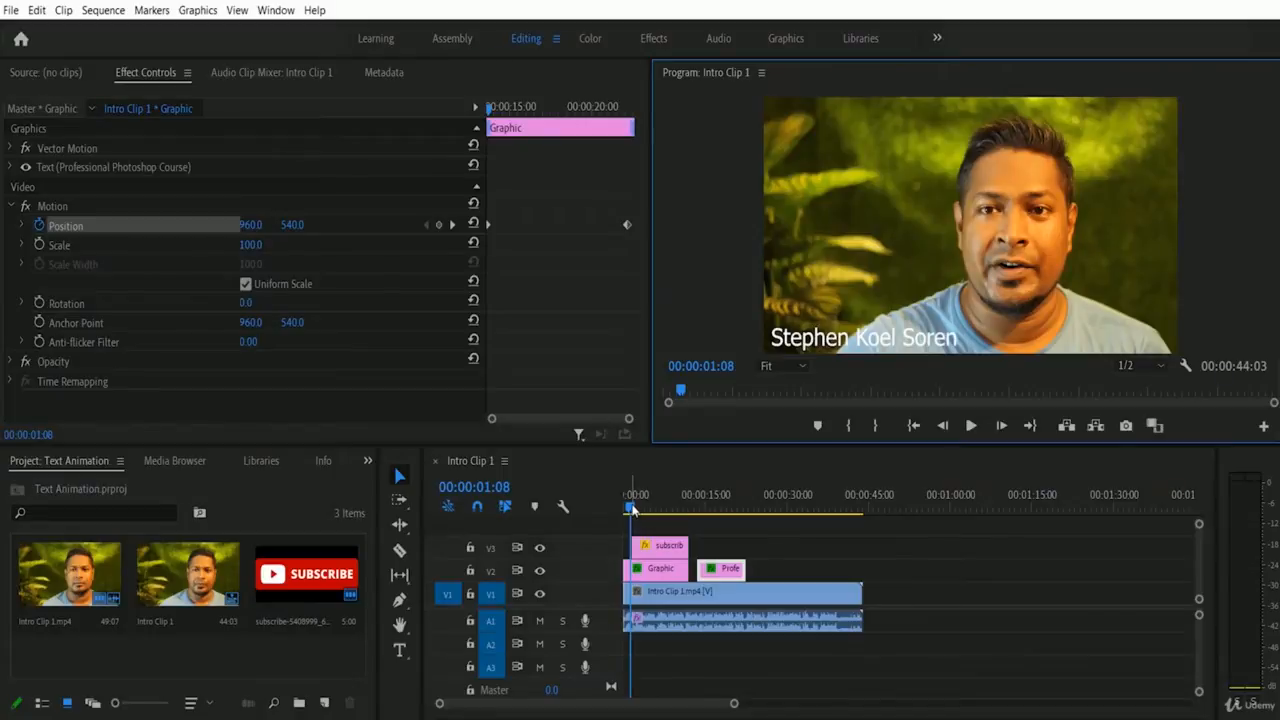
left_click_drag(632, 508, 602, 507)
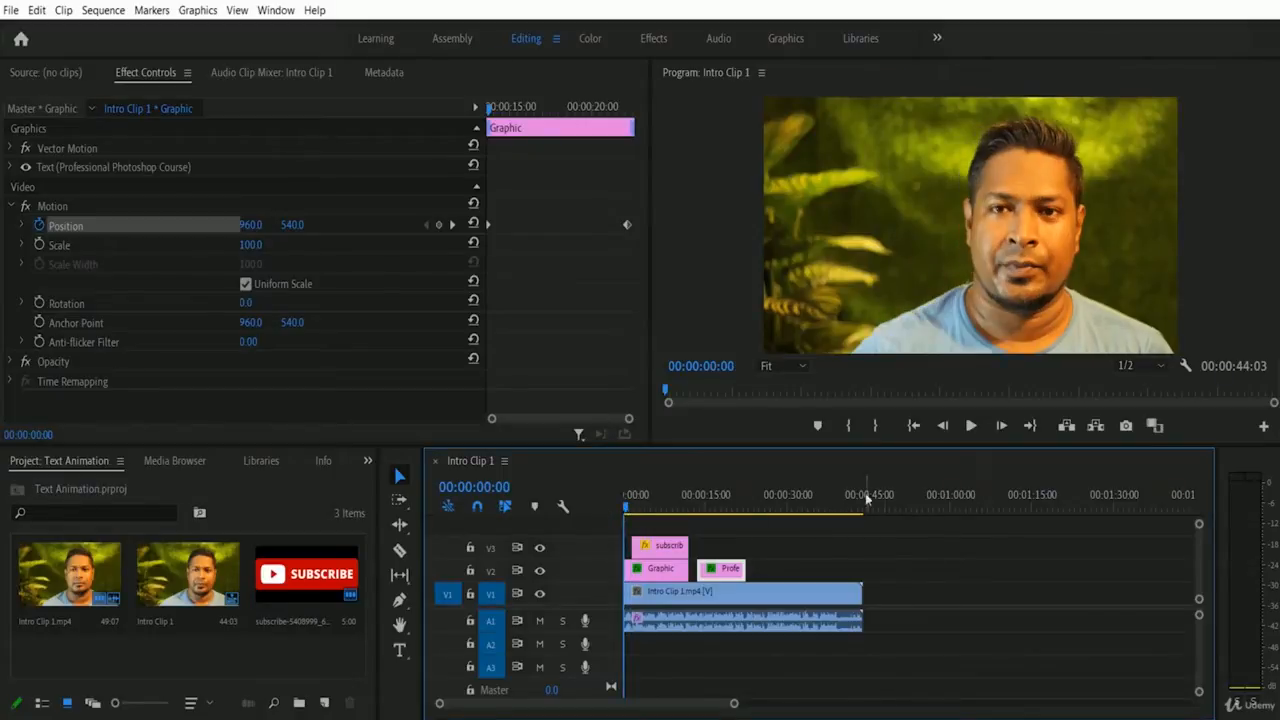
left_click(974, 425)
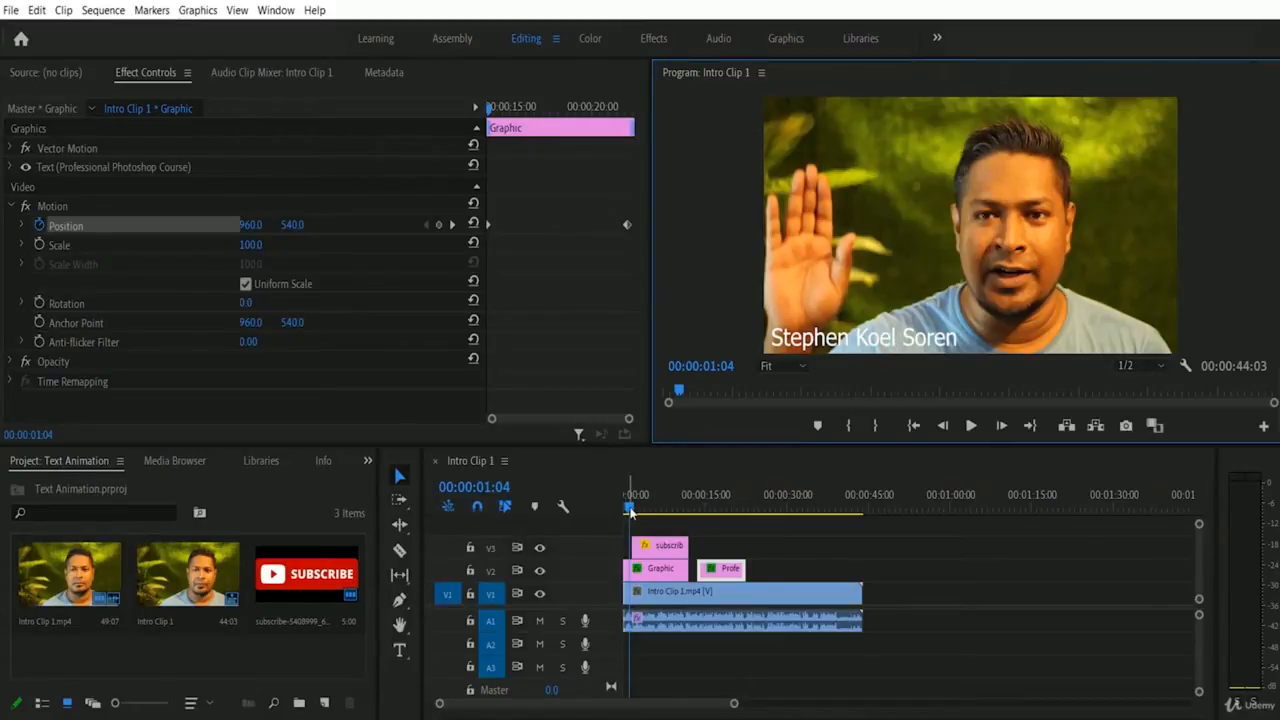
left_click_drag(630, 510, 583, 511)
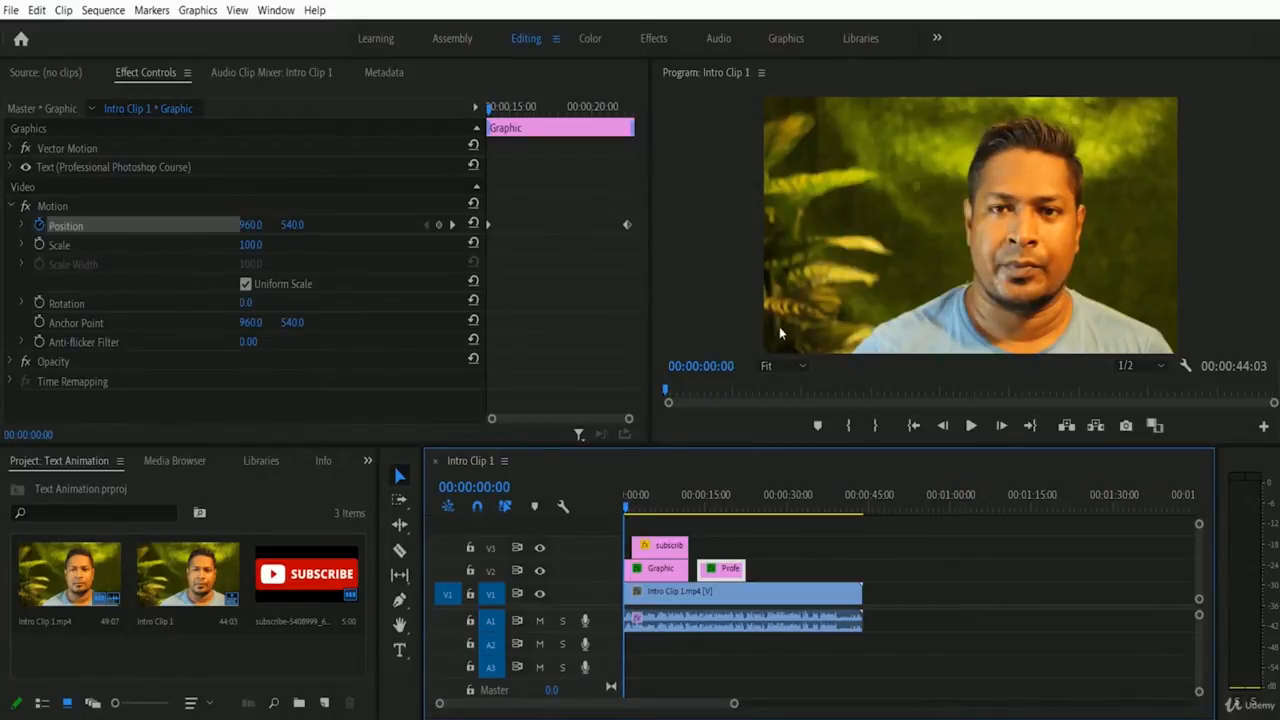
left_click(971, 426)
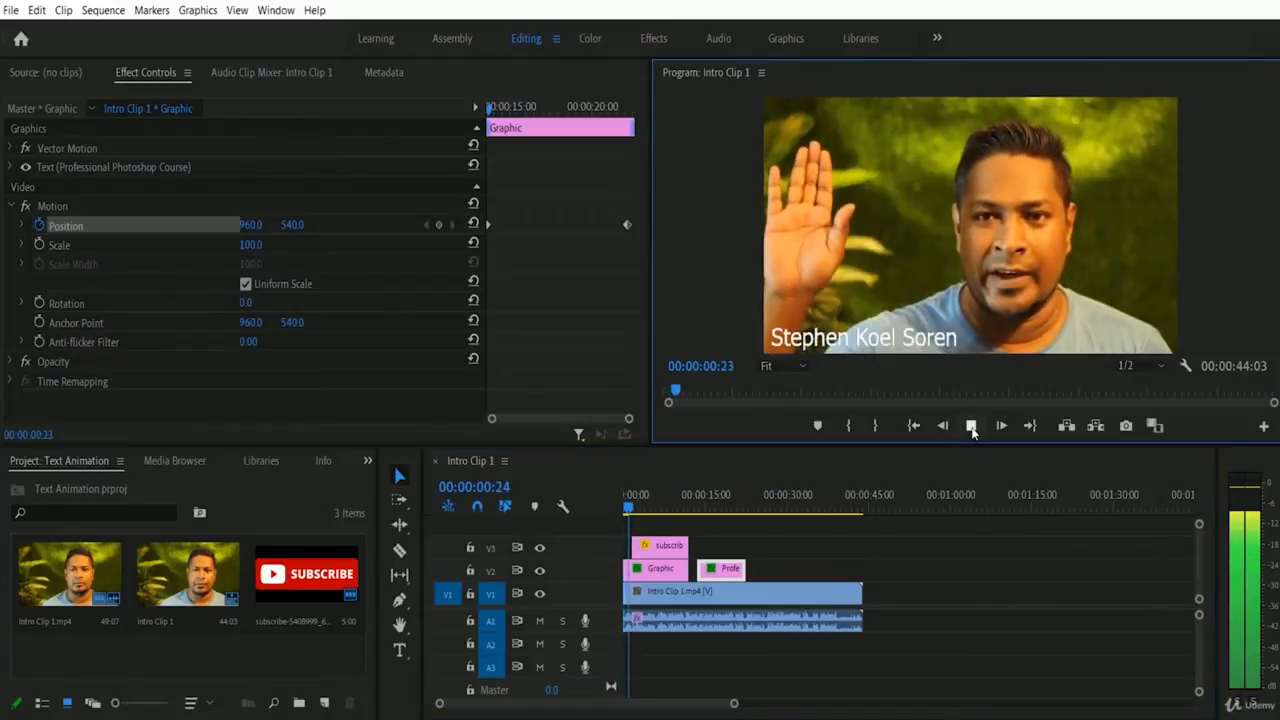
left_click(971, 426)
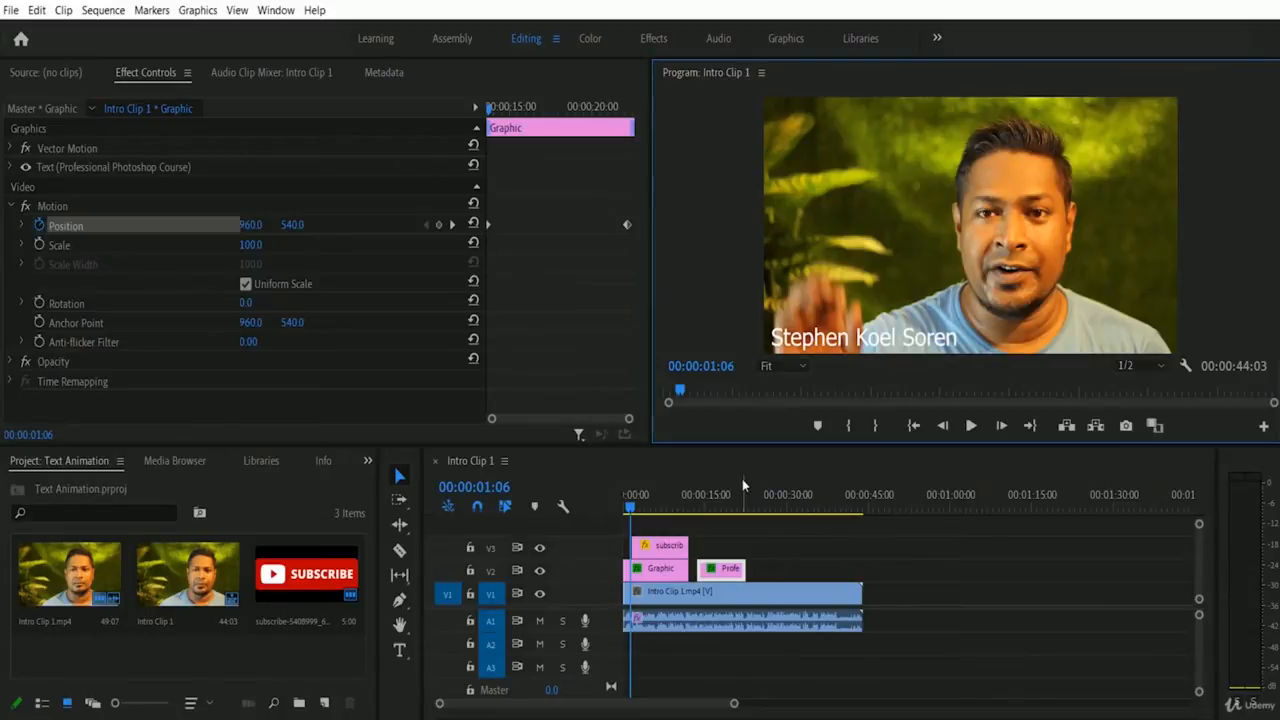
left_click(970, 425)
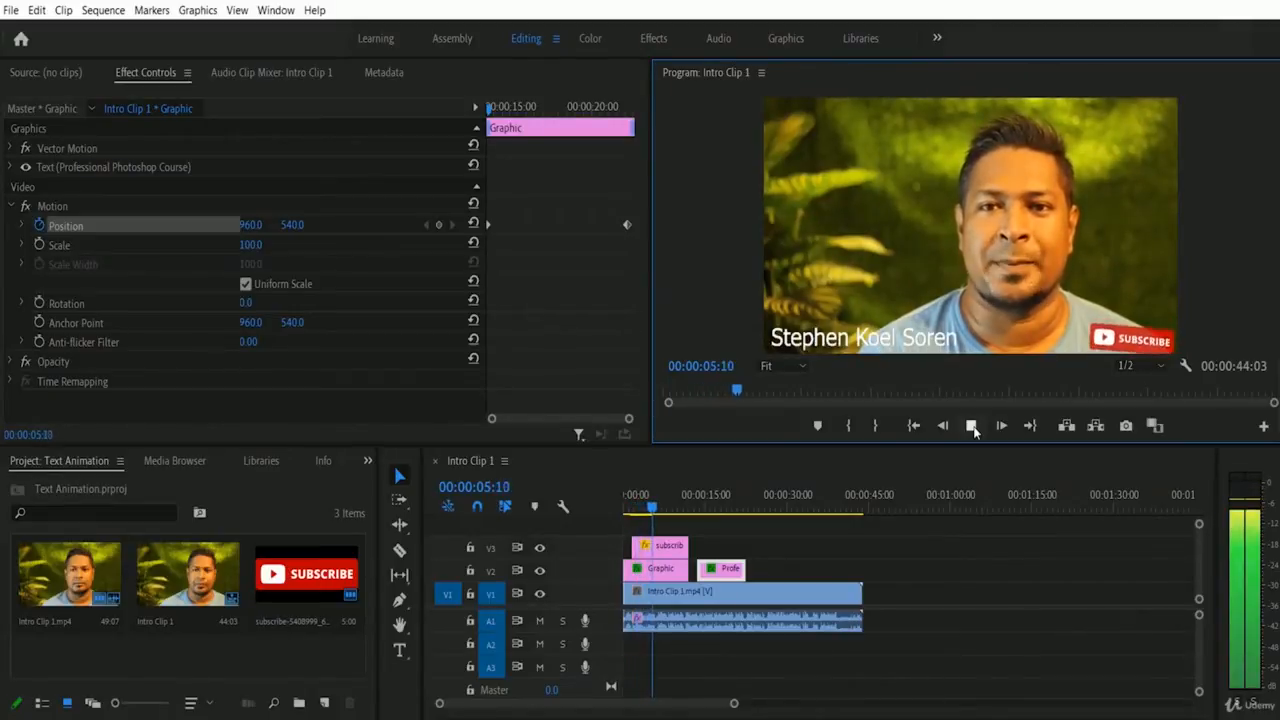
Play on toward 00:00:22:04, pausing on the wiggling Subscribe button before the course title
left_click(972, 426)
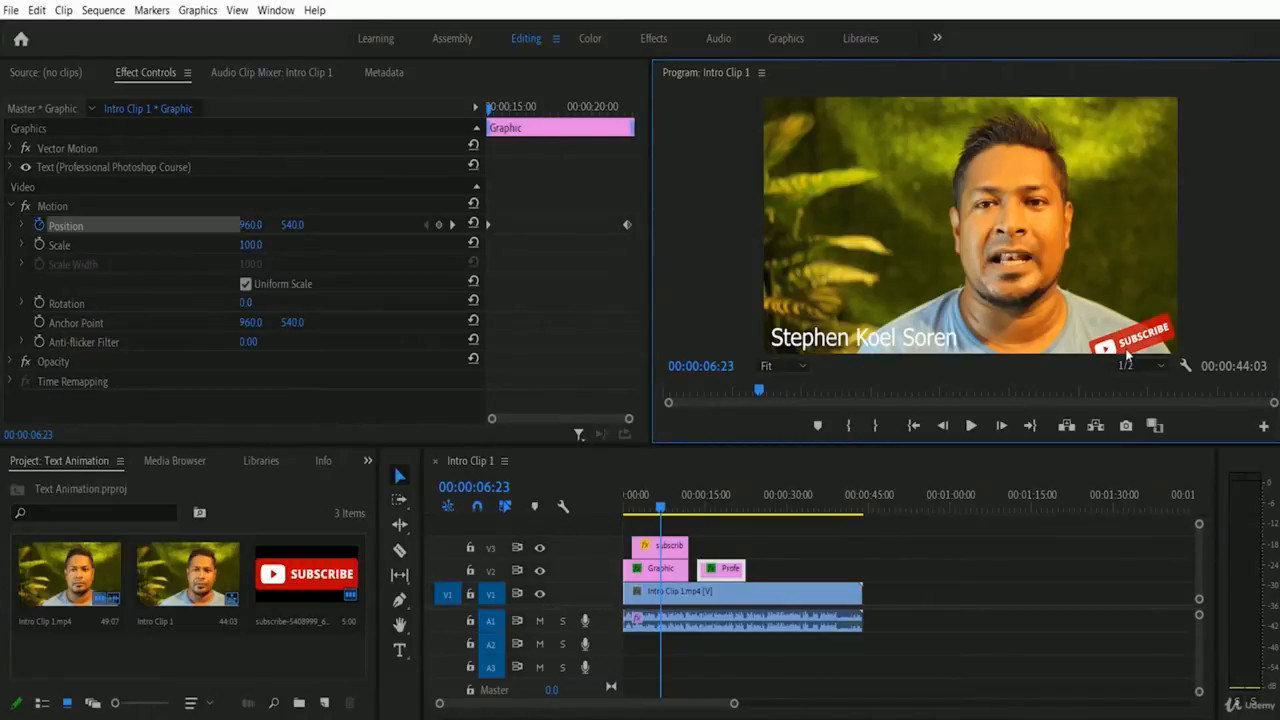
left_click(972, 426)
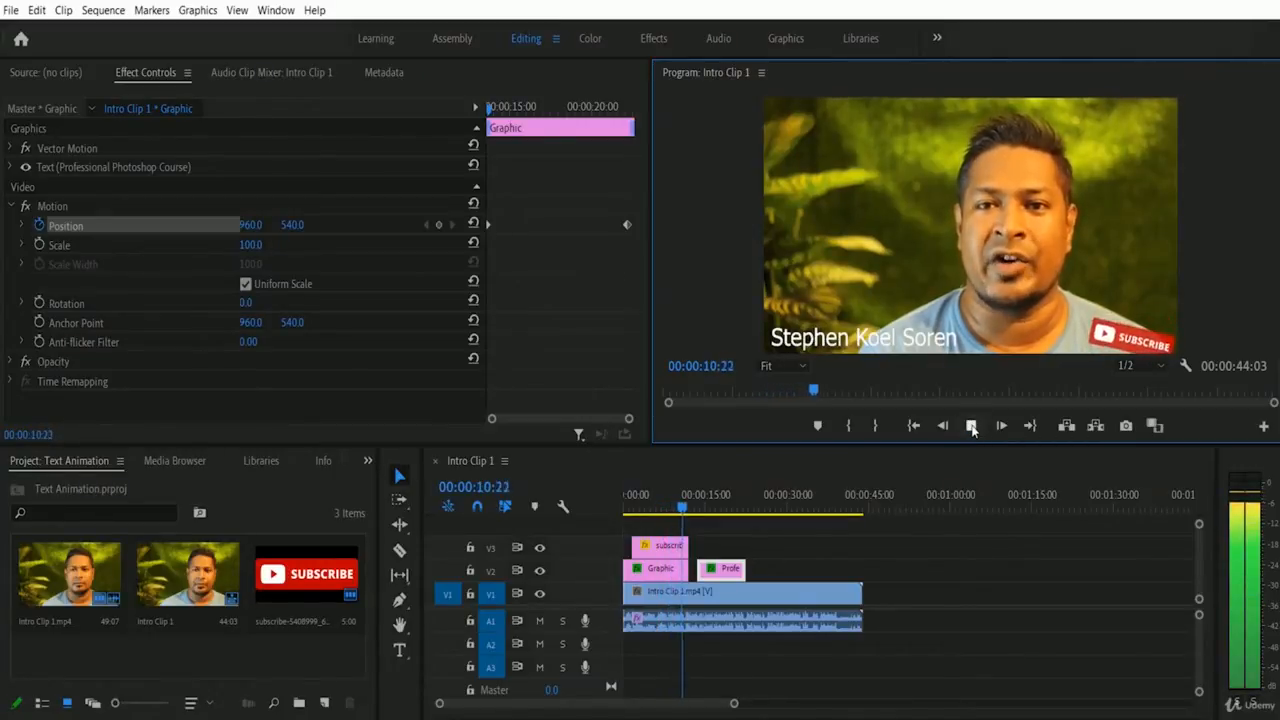
left_click(972, 427)
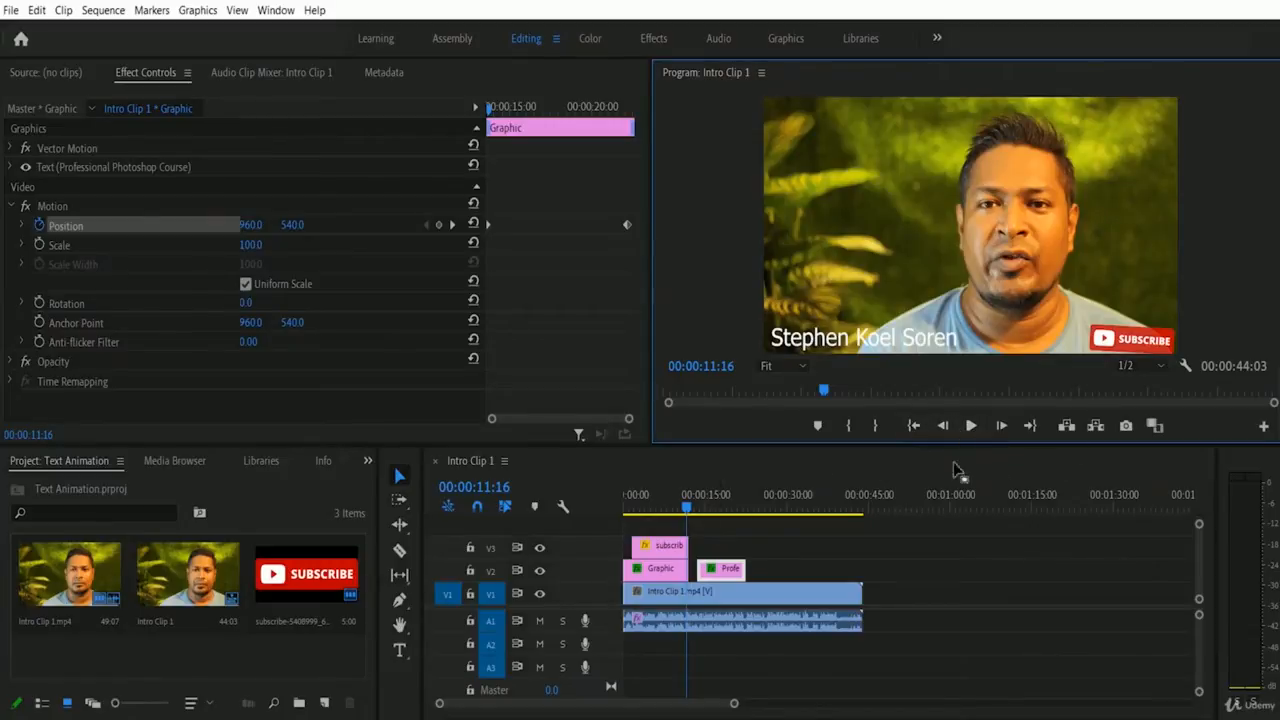
left_click(971, 426)
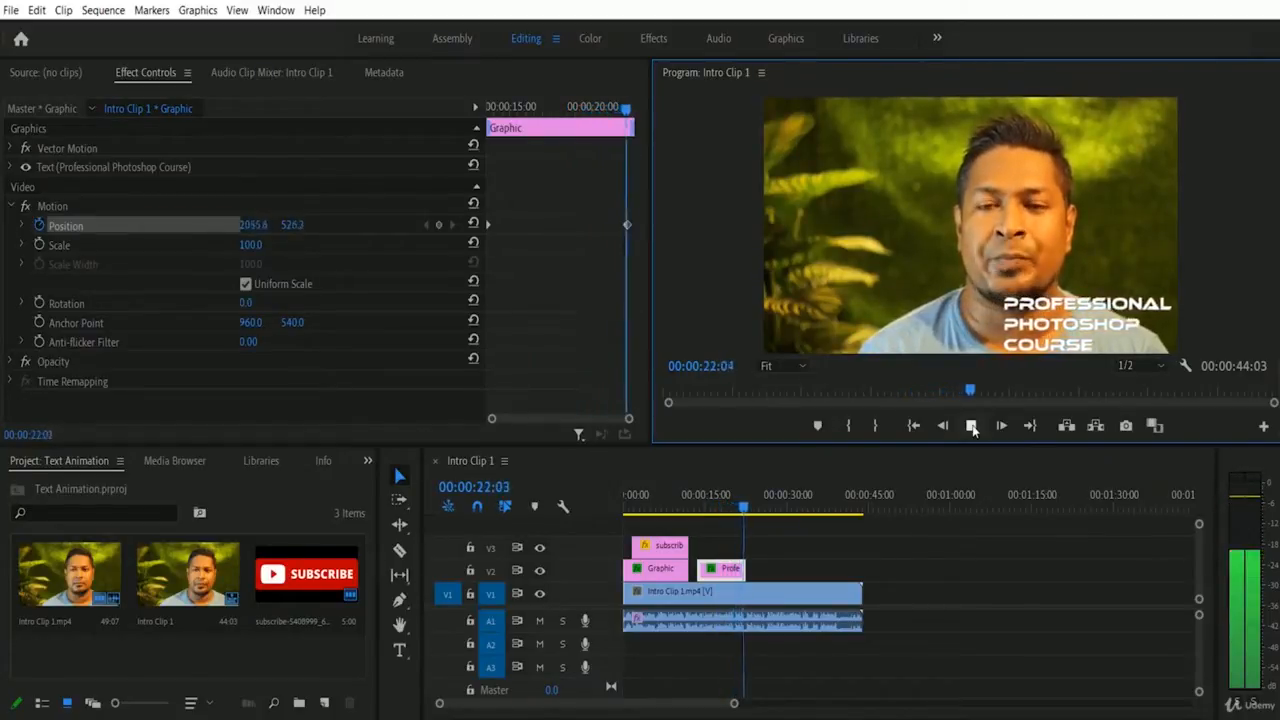
Stop playback at about 00:00:22:04 as the course title slides out
left_click(972, 426)
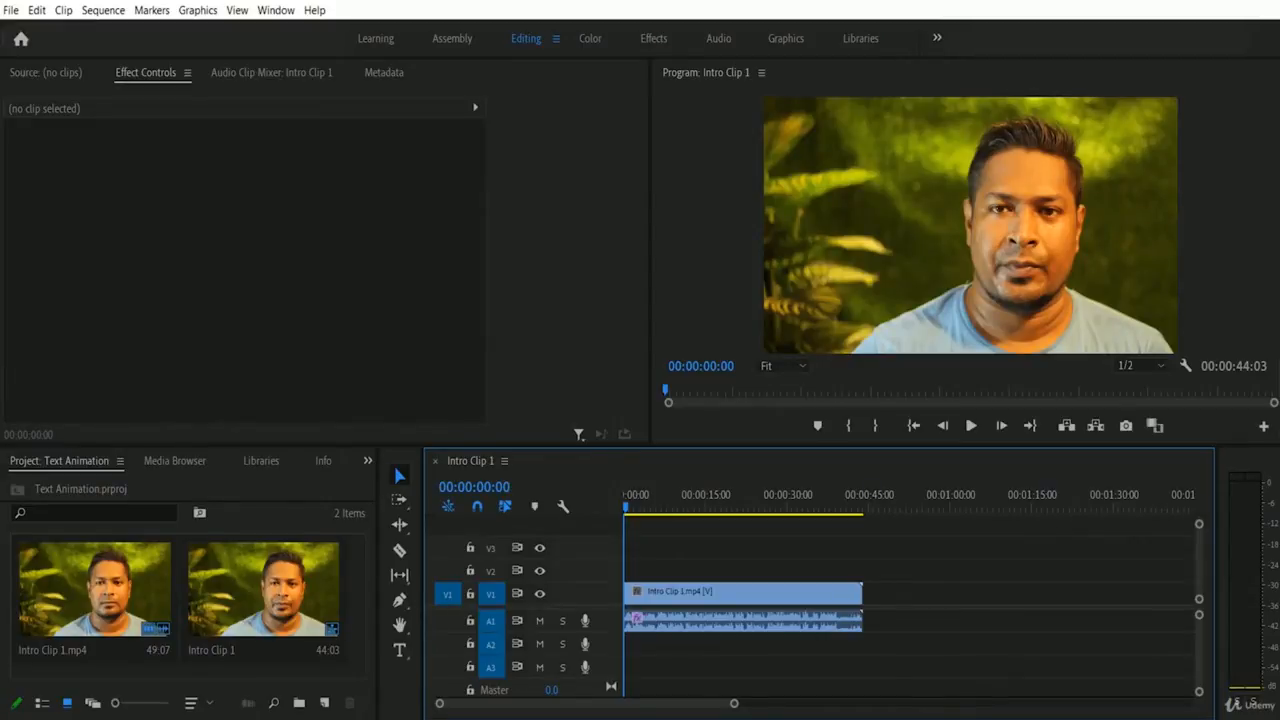
Create a text title over the talking-head video reading STEPHEN KOEL SOREN
left_click(400, 652)
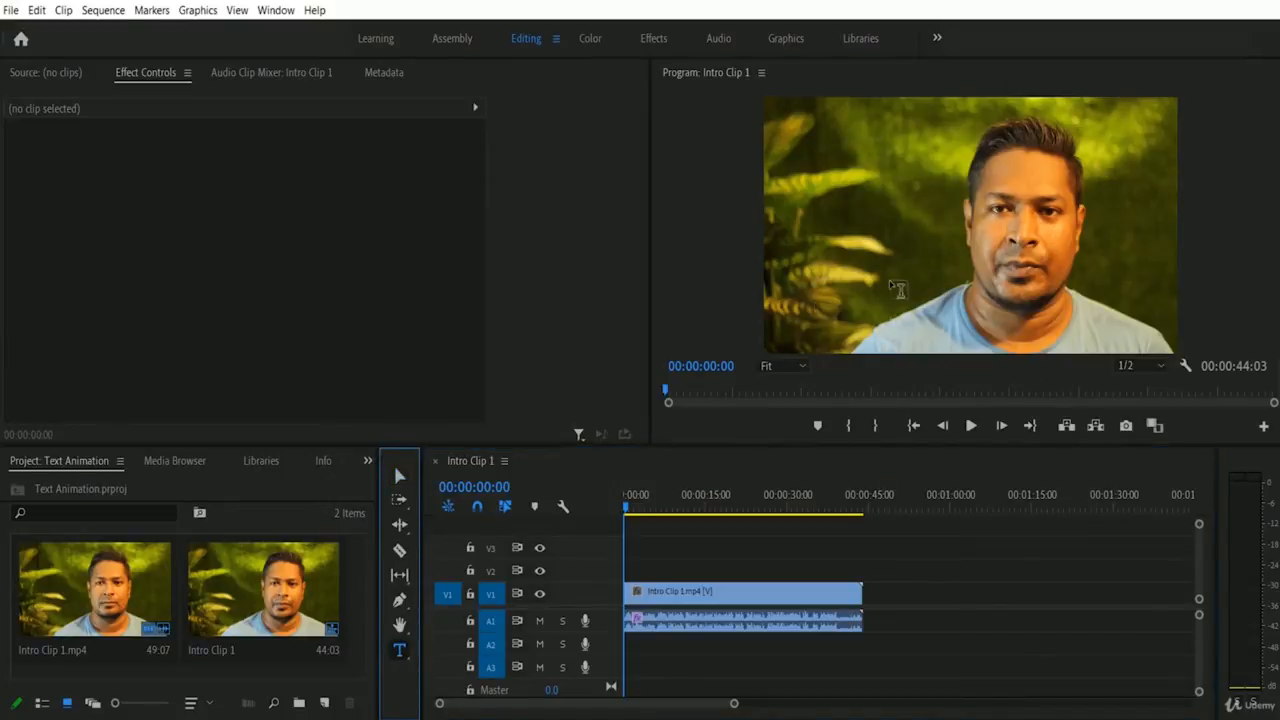
left_click(789, 322)
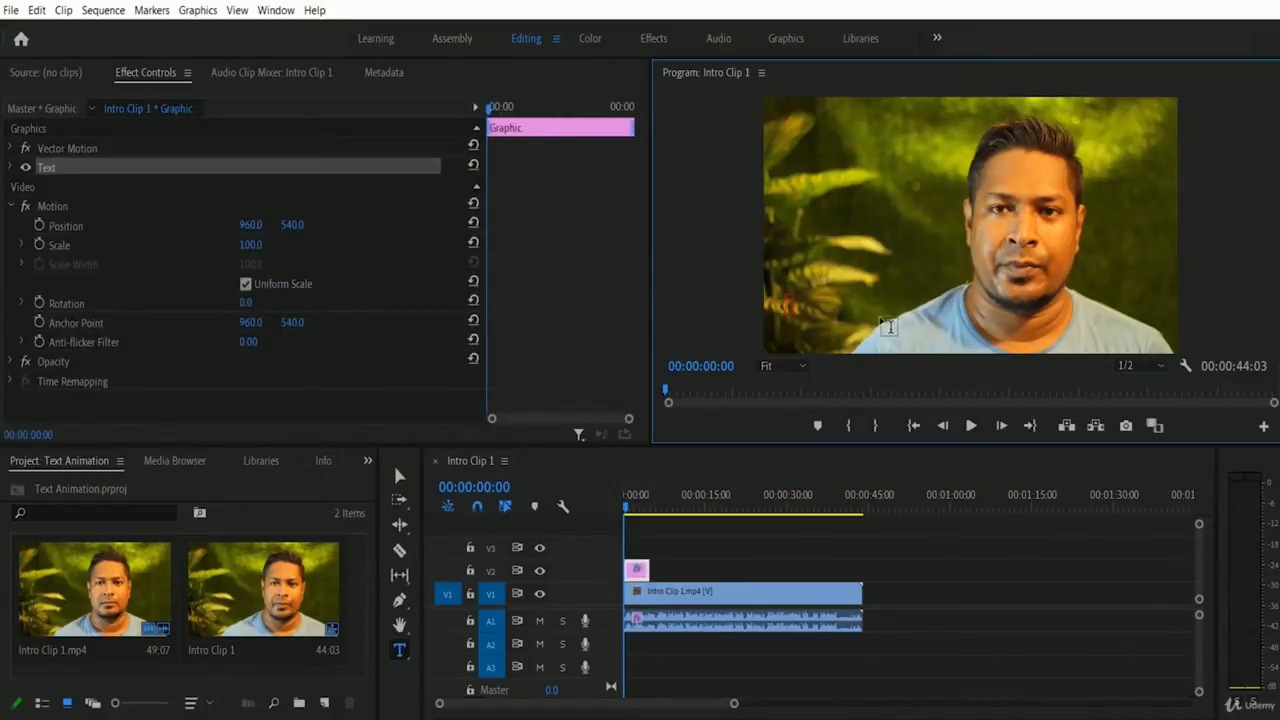
type("STEPHEN")
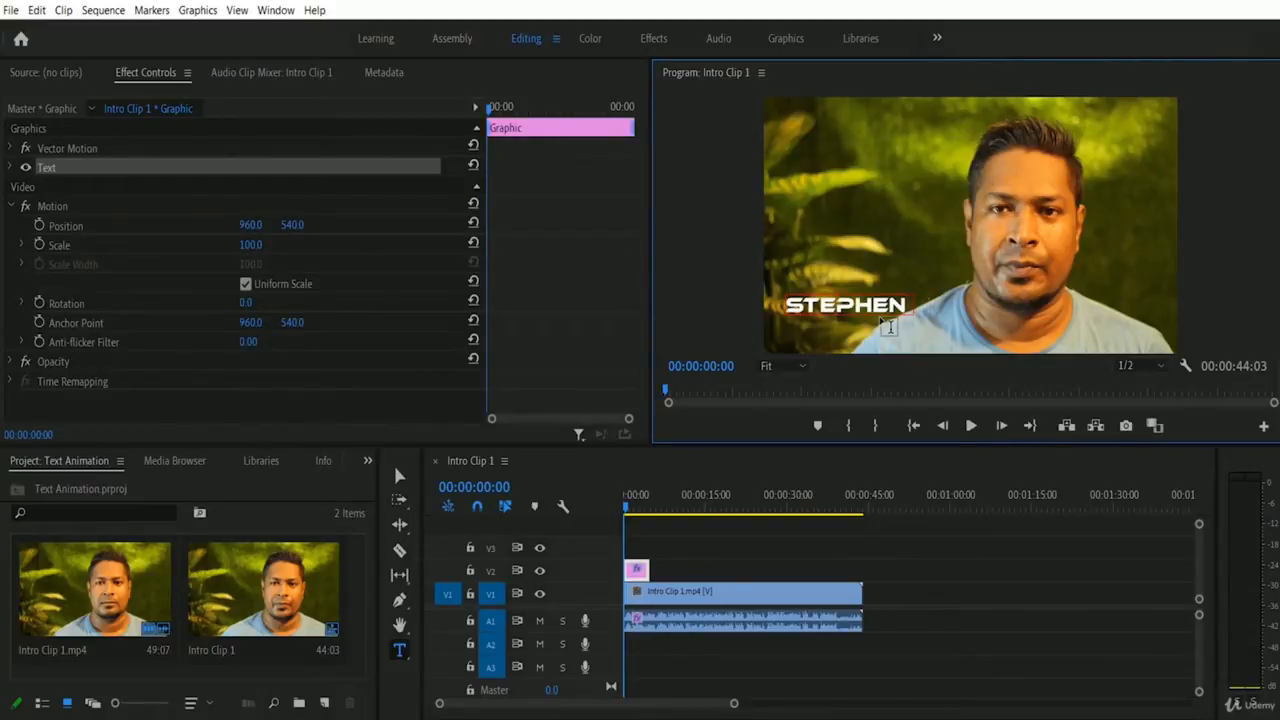
type(" KOEL SOREN")
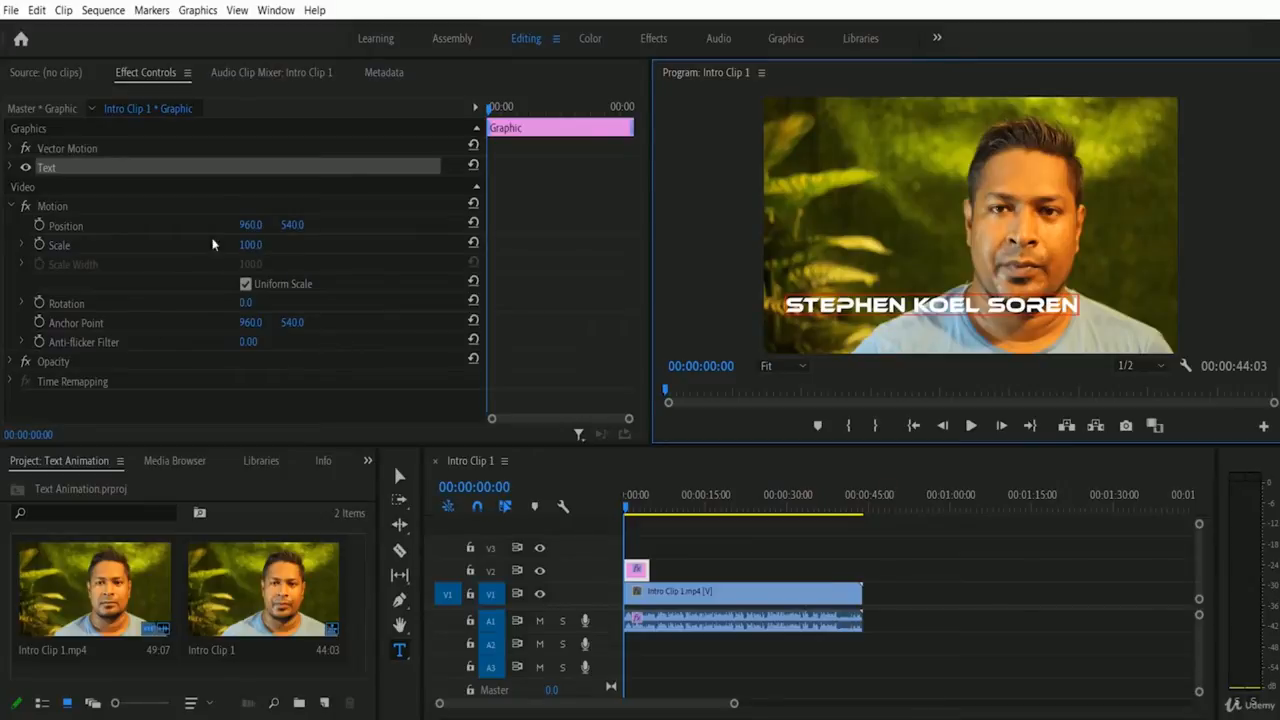
Commit the name text and select the title's Motion Position Y value in Effect Controls
key("ctrl+s")
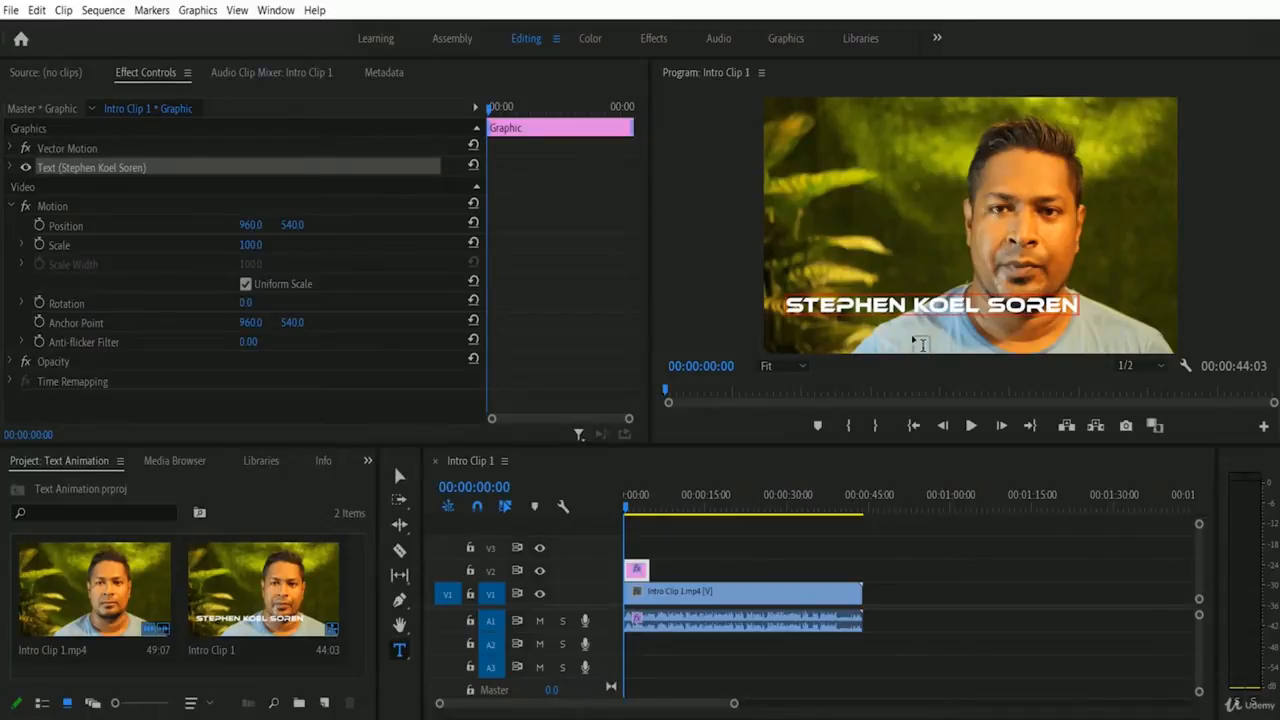
left_click(314, 267)
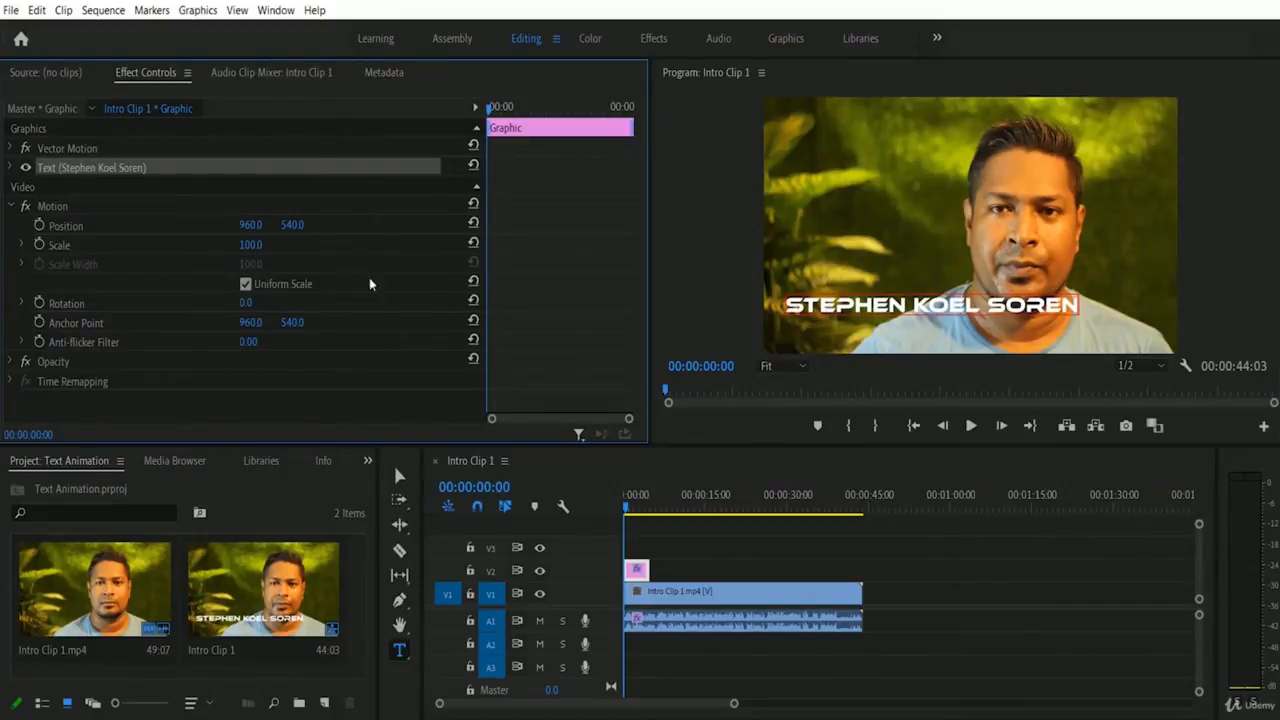
left_click(290, 226)
Enter Position Y 640 for the name title, then scrub it to 809
type("640")
key("Return")
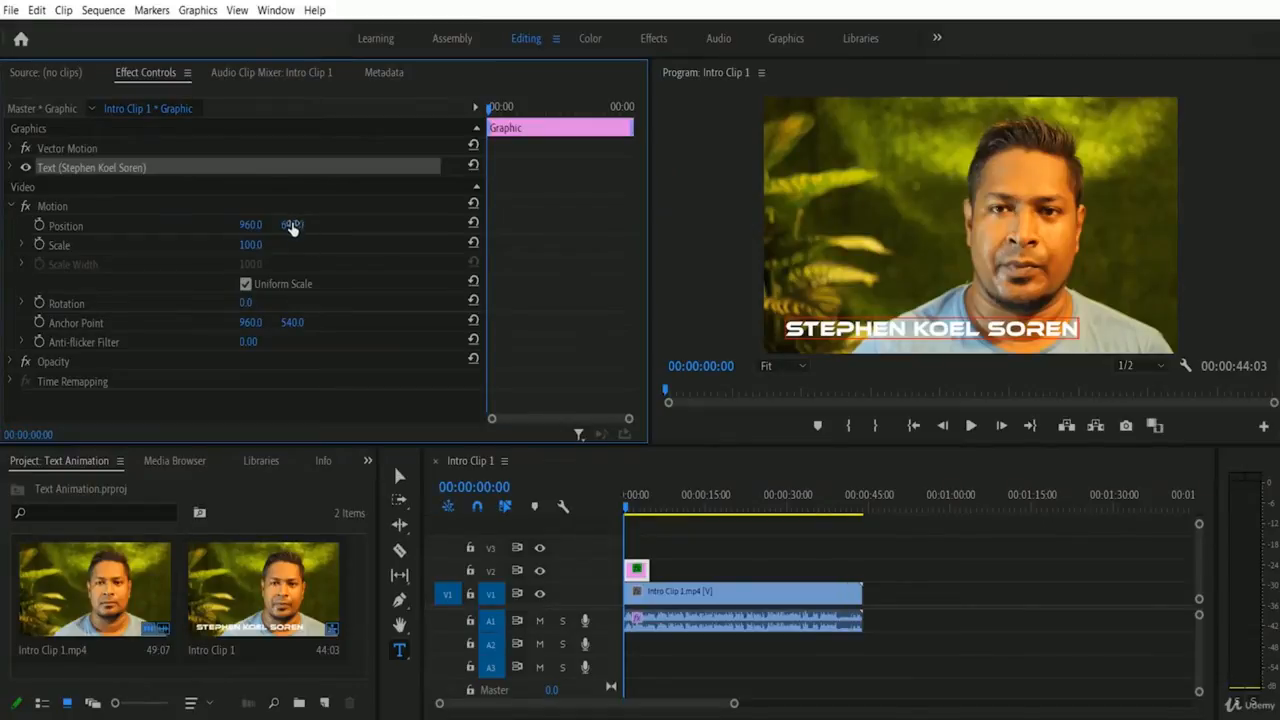
left_click_drag(292, 232, 151, 257)
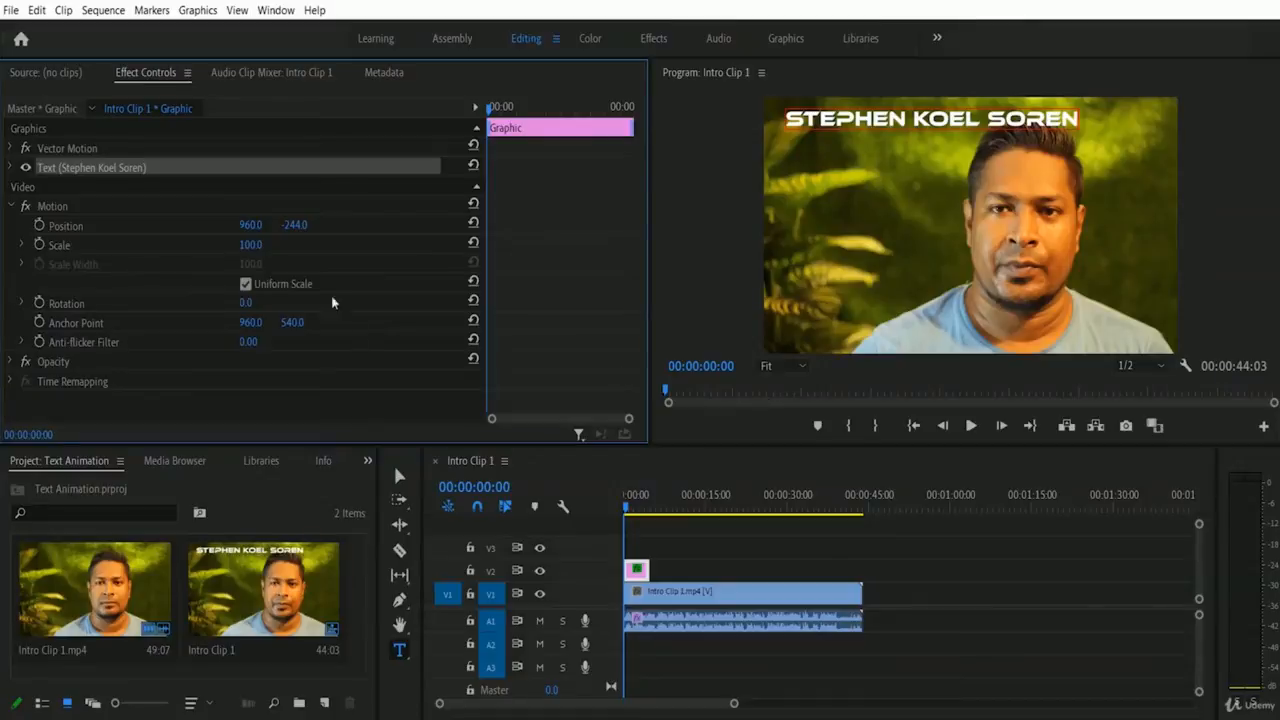
left_click_drag(293, 229, 1240, 341)
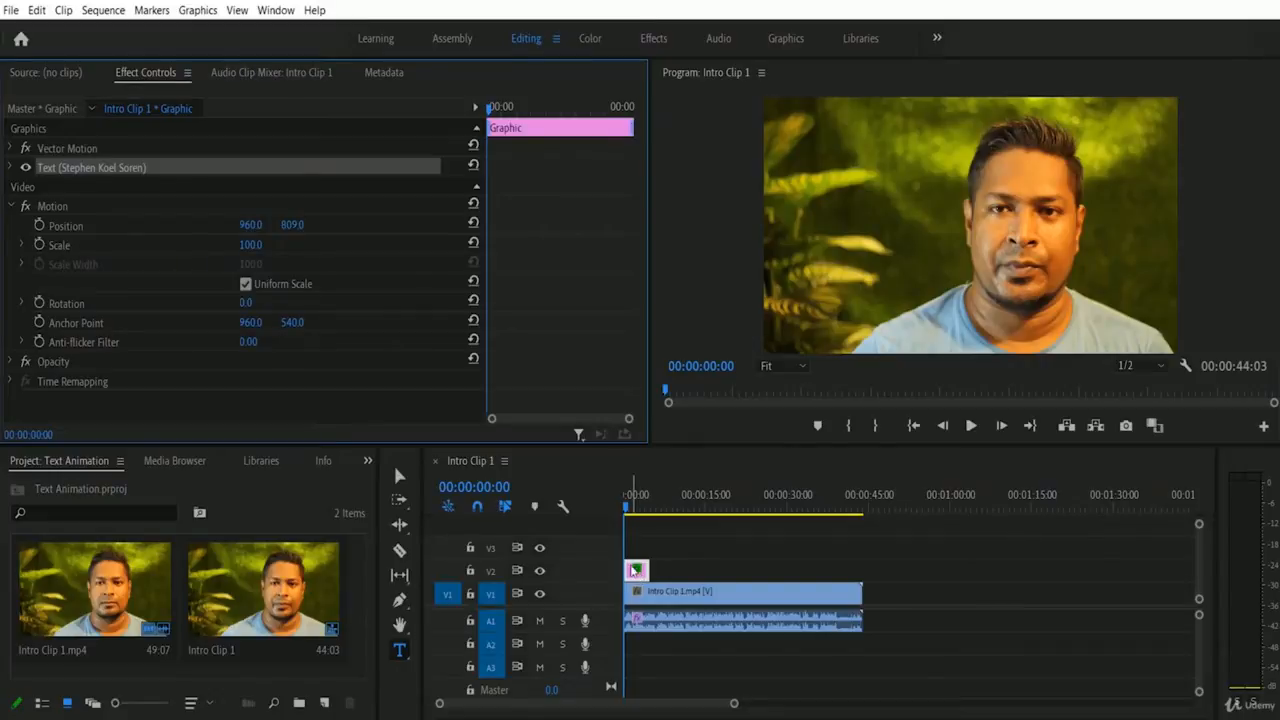
left_click(39, 226)
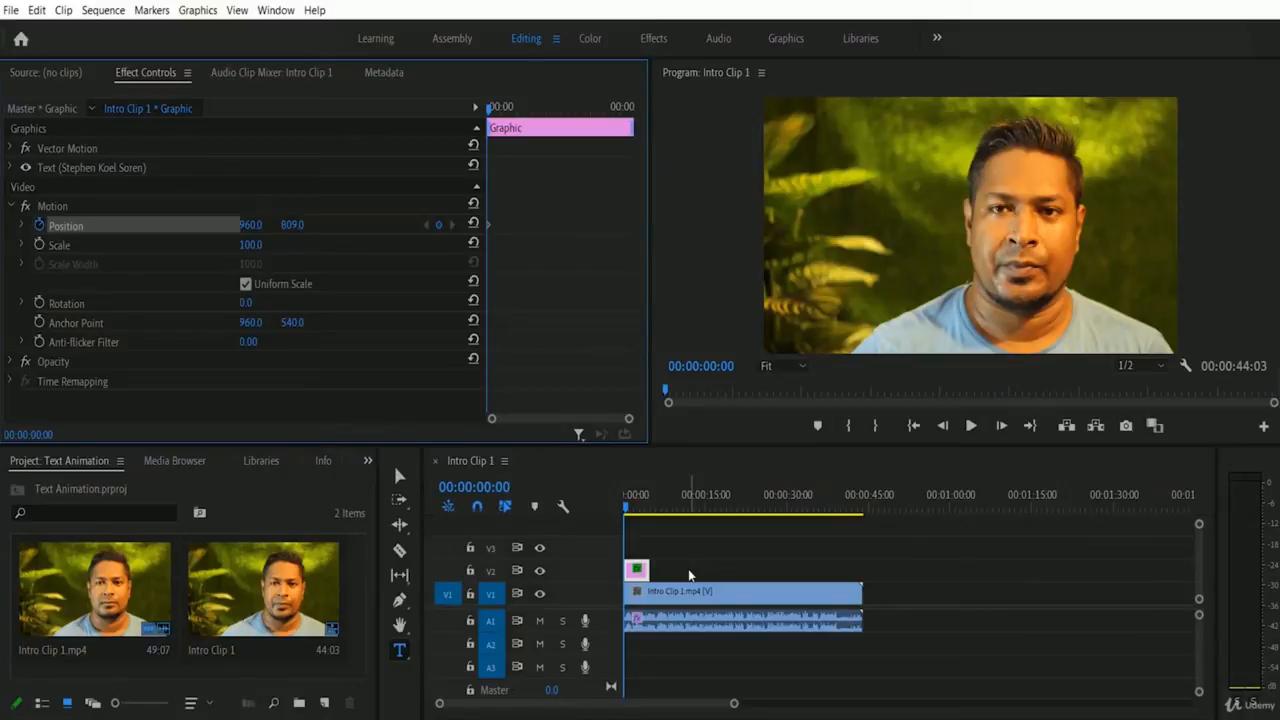
left_click(970, 425)
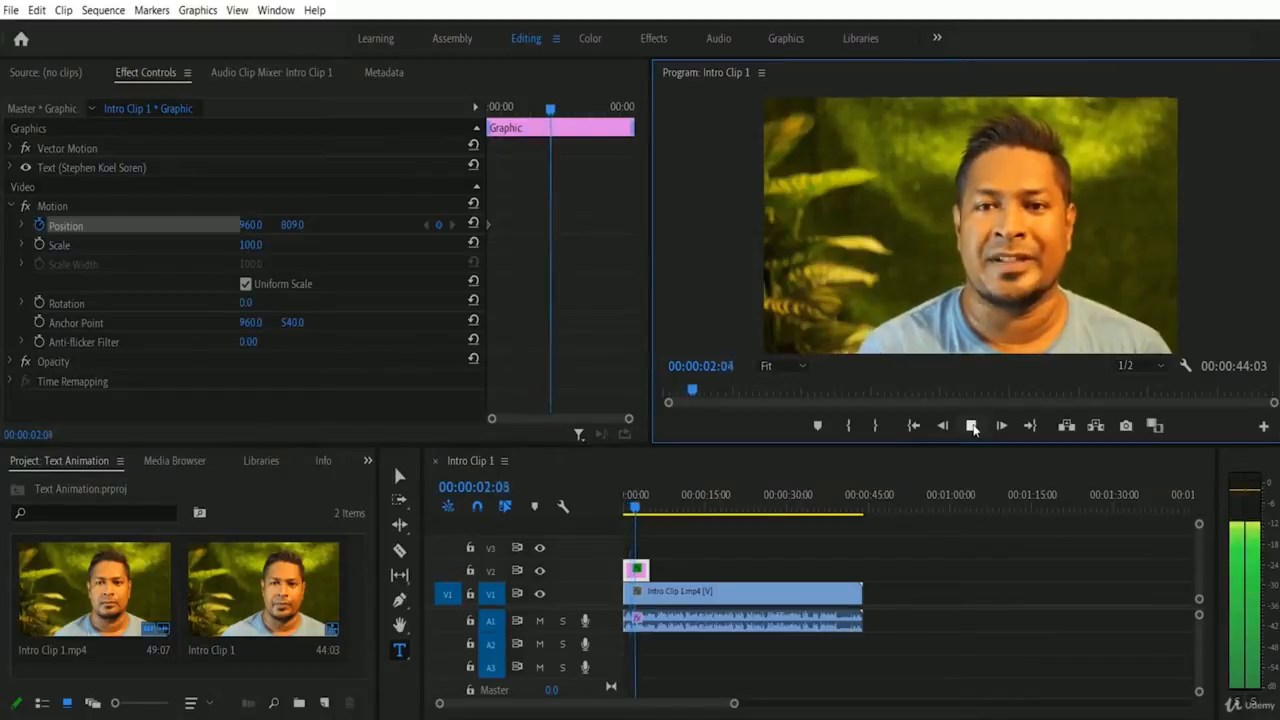
left_click(970, 425)
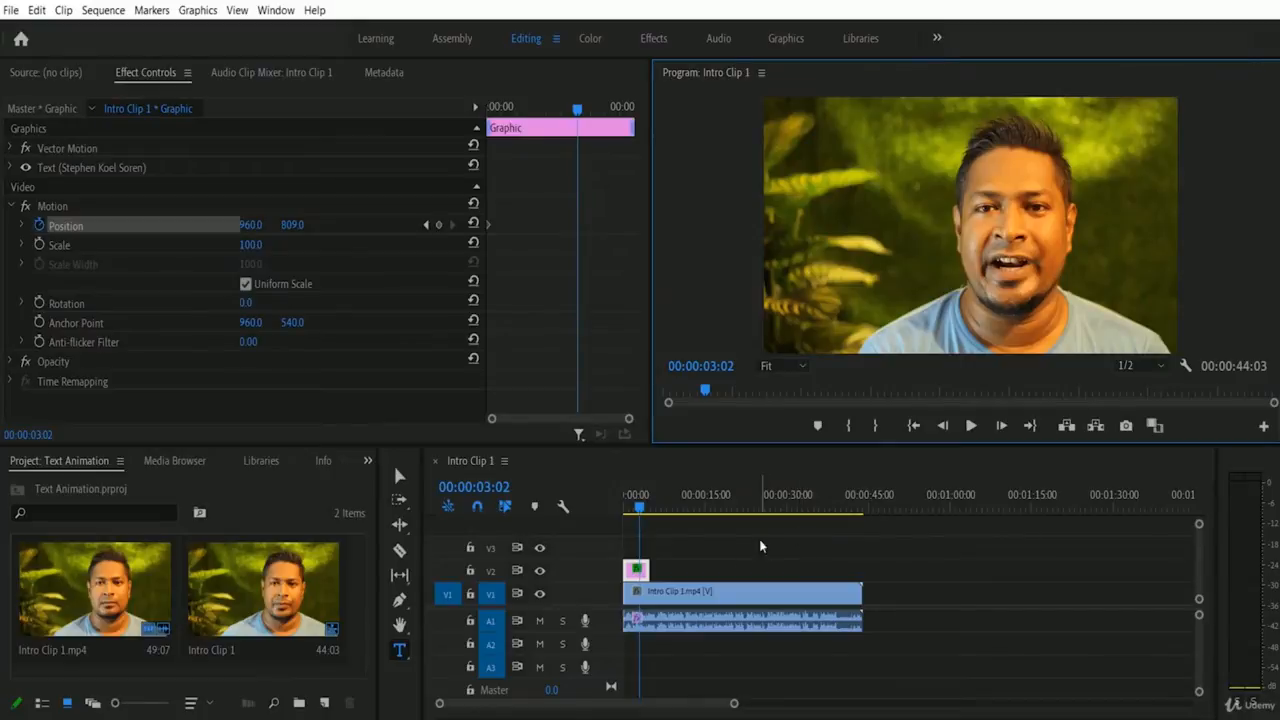
left_click_drag(640, 508, 563, 514)
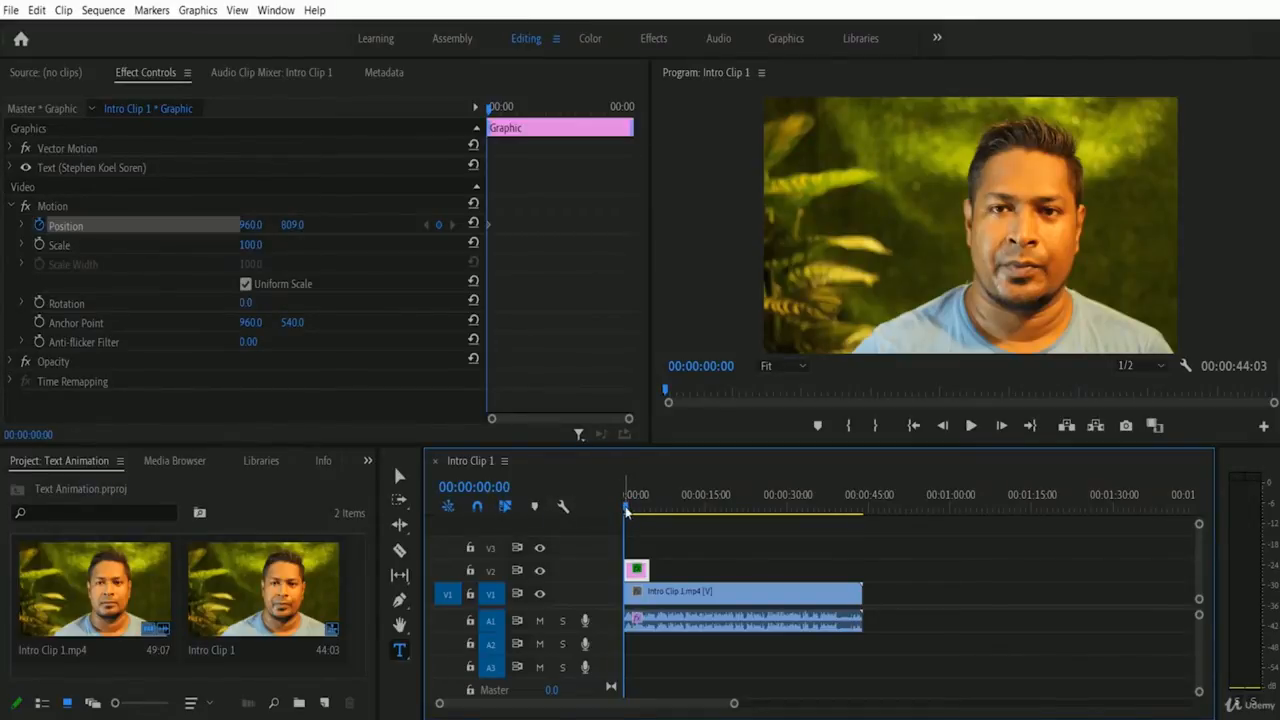
At 00:00:02:12, keyframe the name title's Position Y from 809 to 650, then return to start
left_click_drag(626, 509, 639, 510)
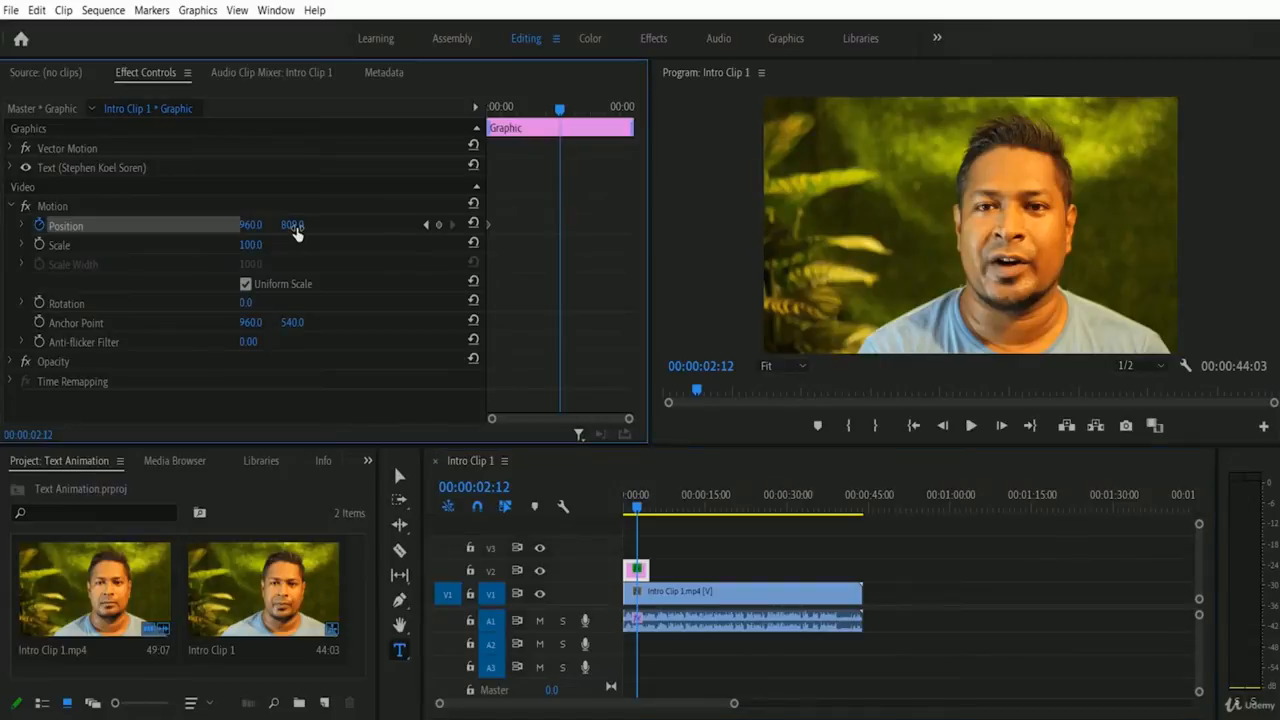
left_click_drag(295, 229, 167, 251)
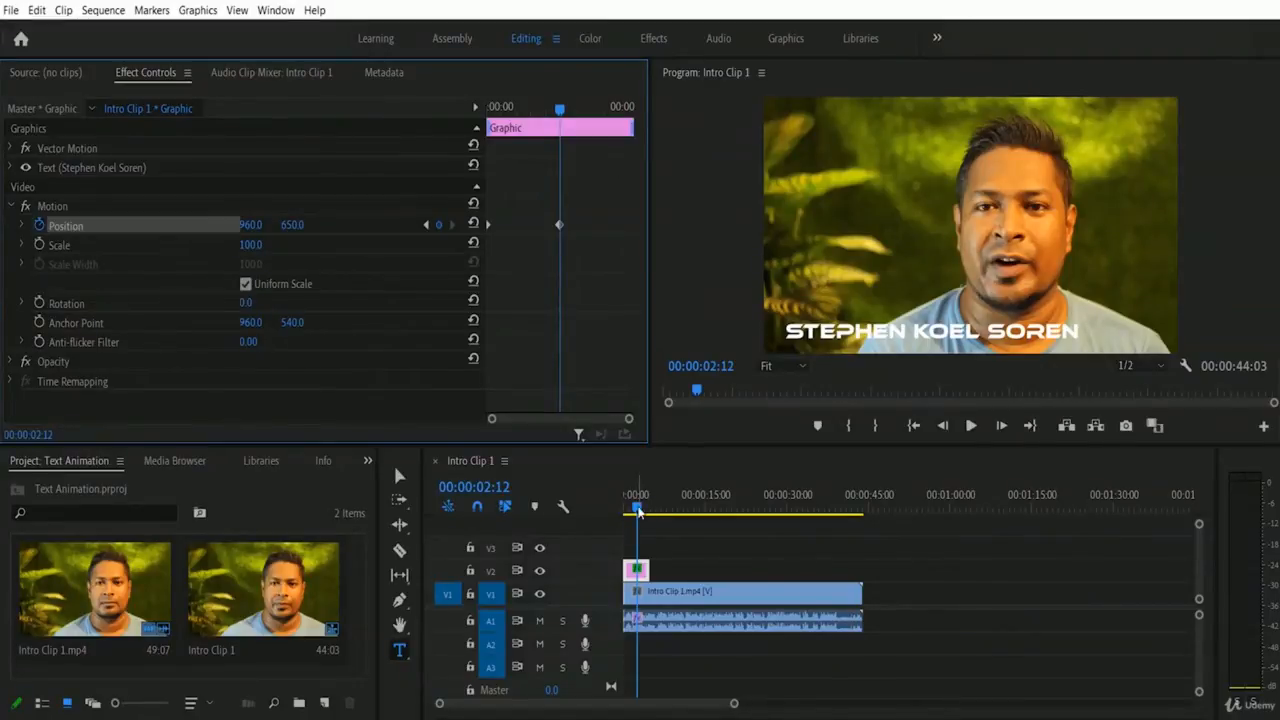
left_click_drag(638, 510, 601, 508)
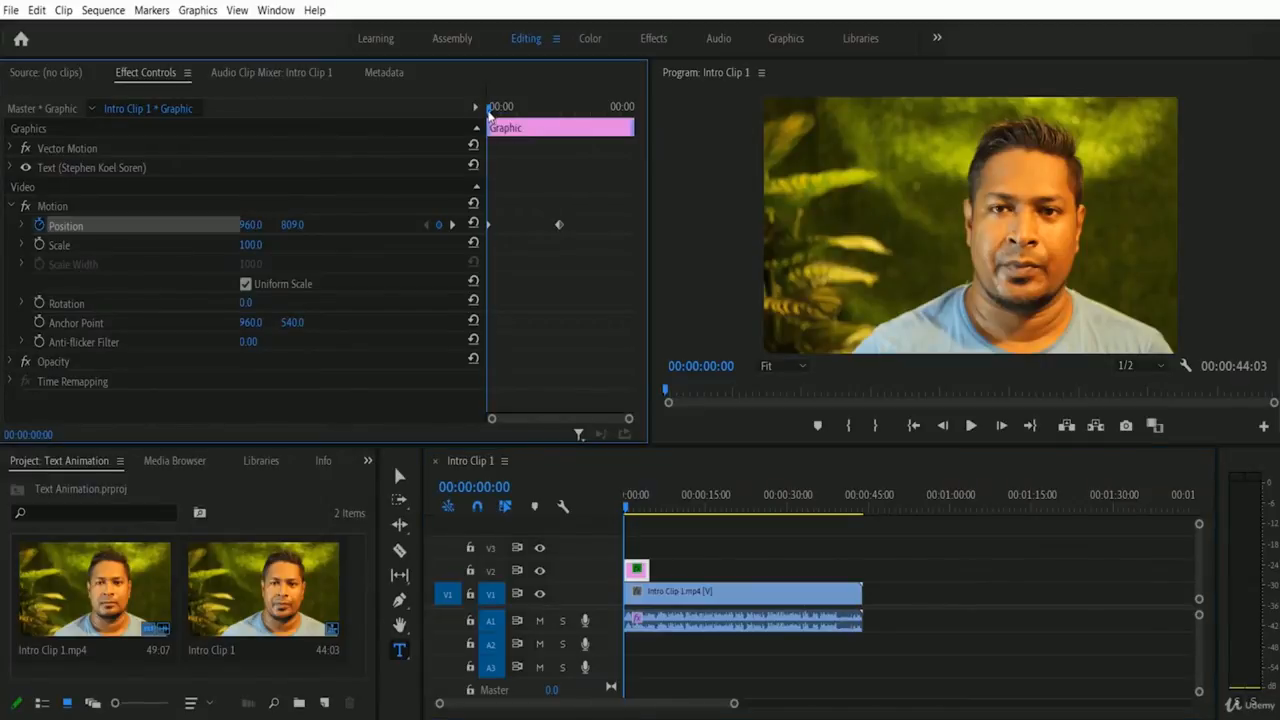
left_click_drag(489, 120, 560, 122)
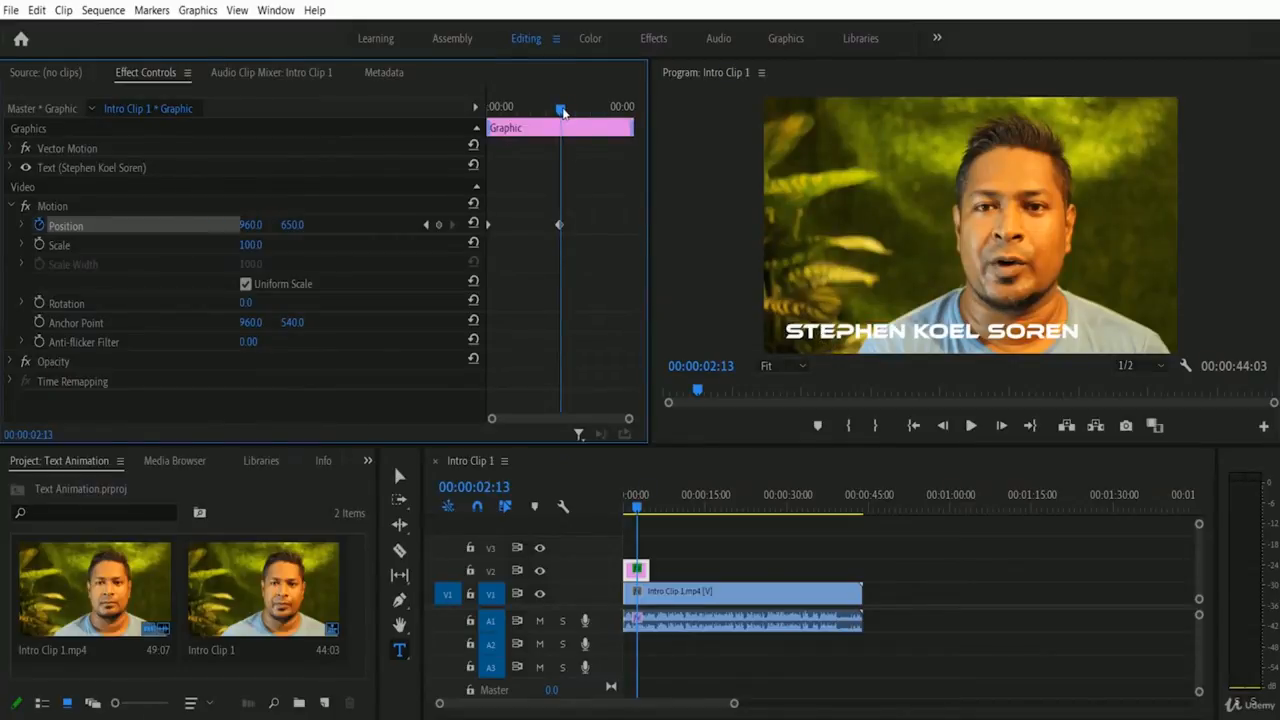
left_click_drag(562, 108, 425, 130)
left_click(970, 425)
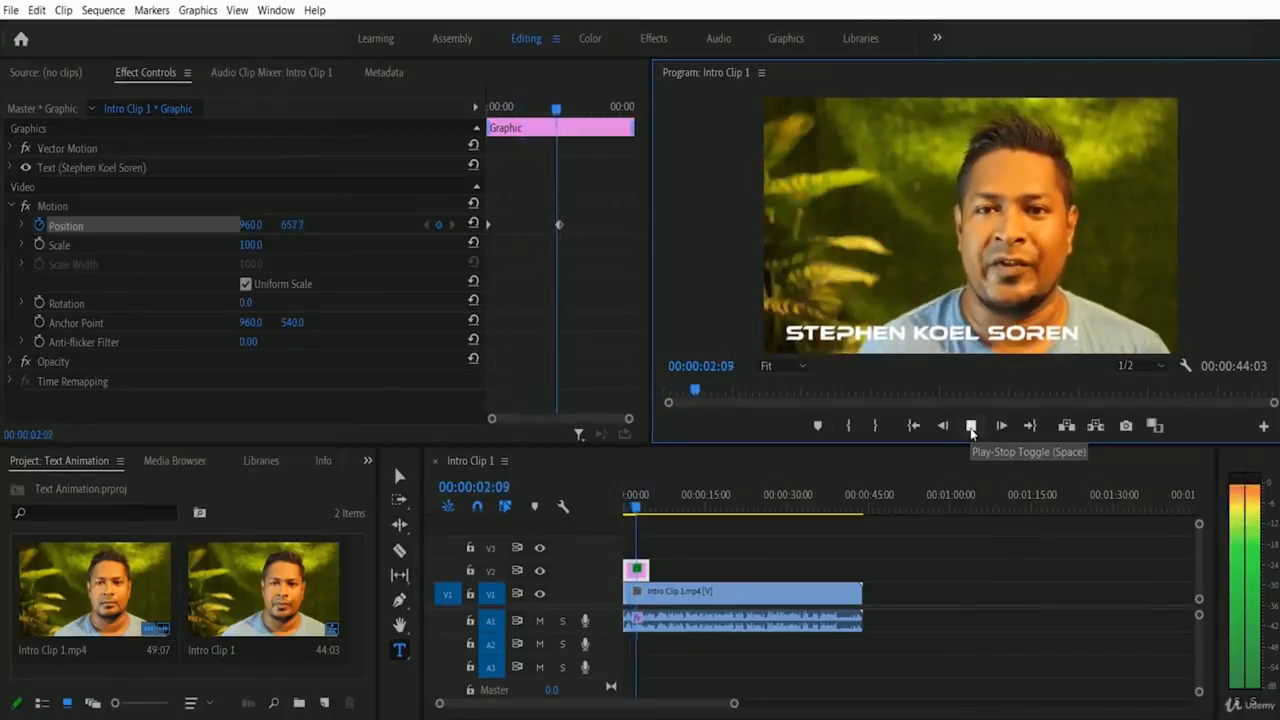
left_click(970, 426)
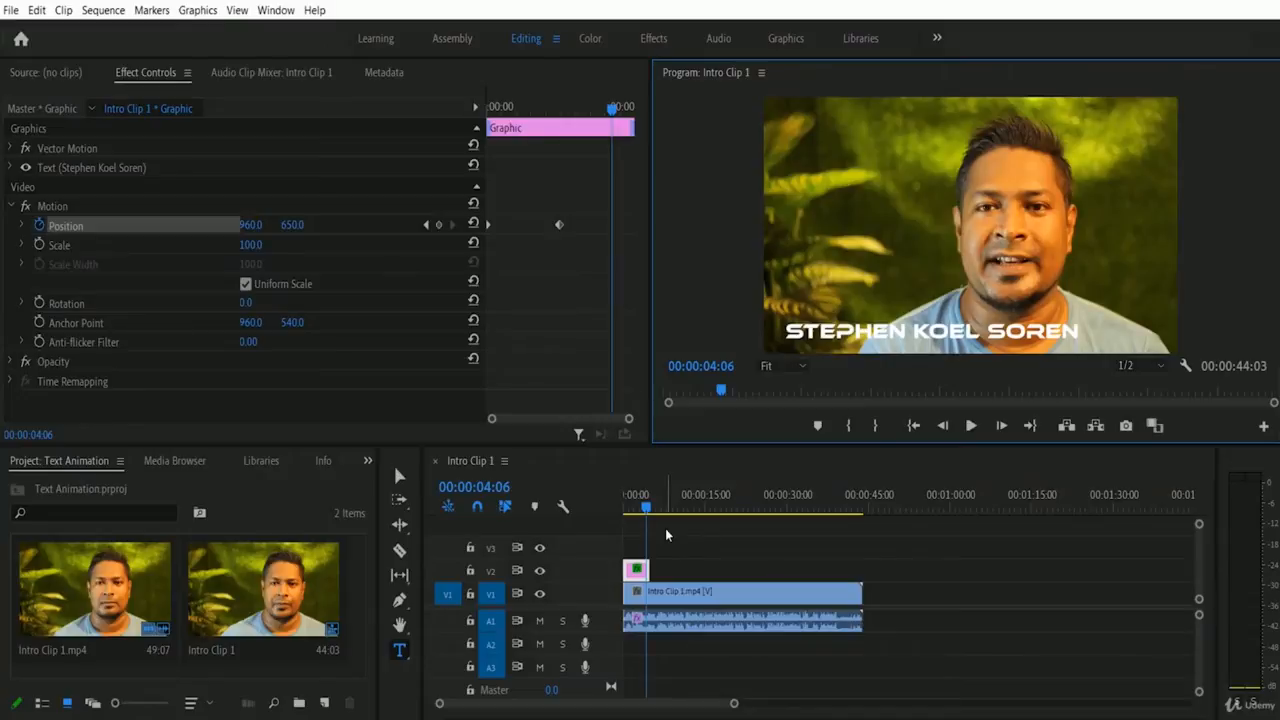
left_click_drag(646, 507, 586, 500)
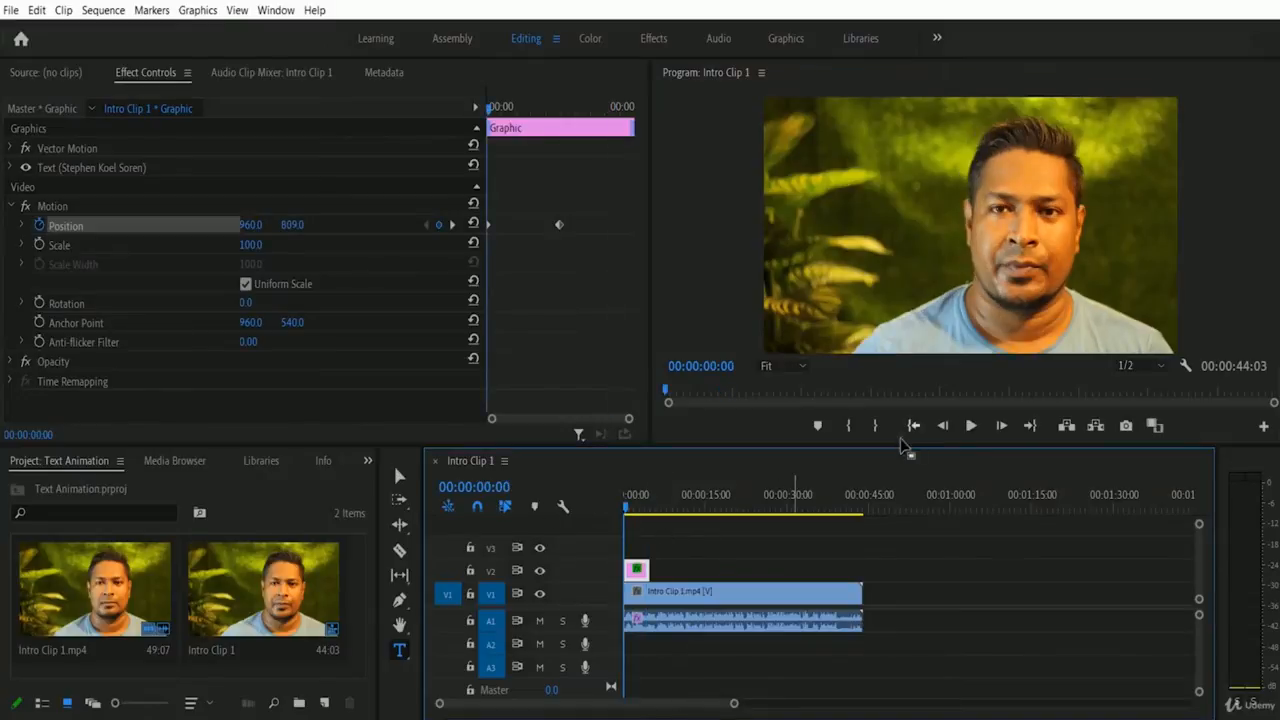
left_click(972, 426)
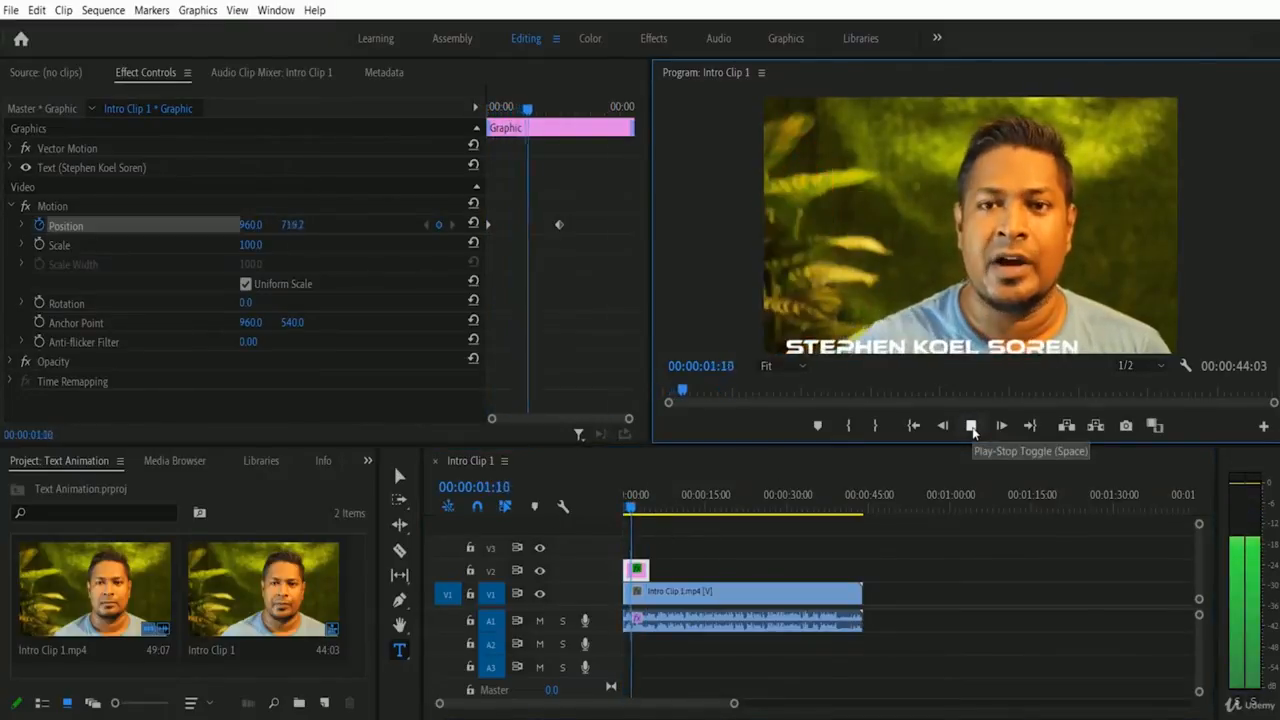
left_click(972, 426)
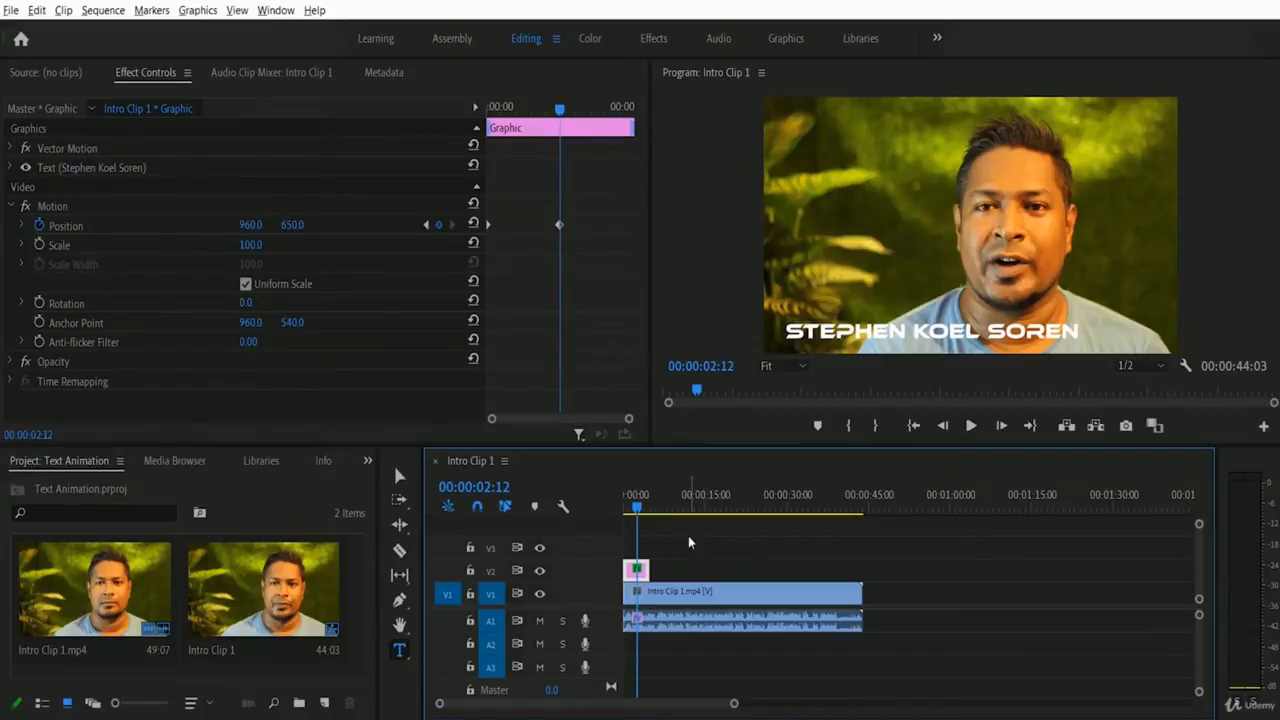
left_click(672, 503)
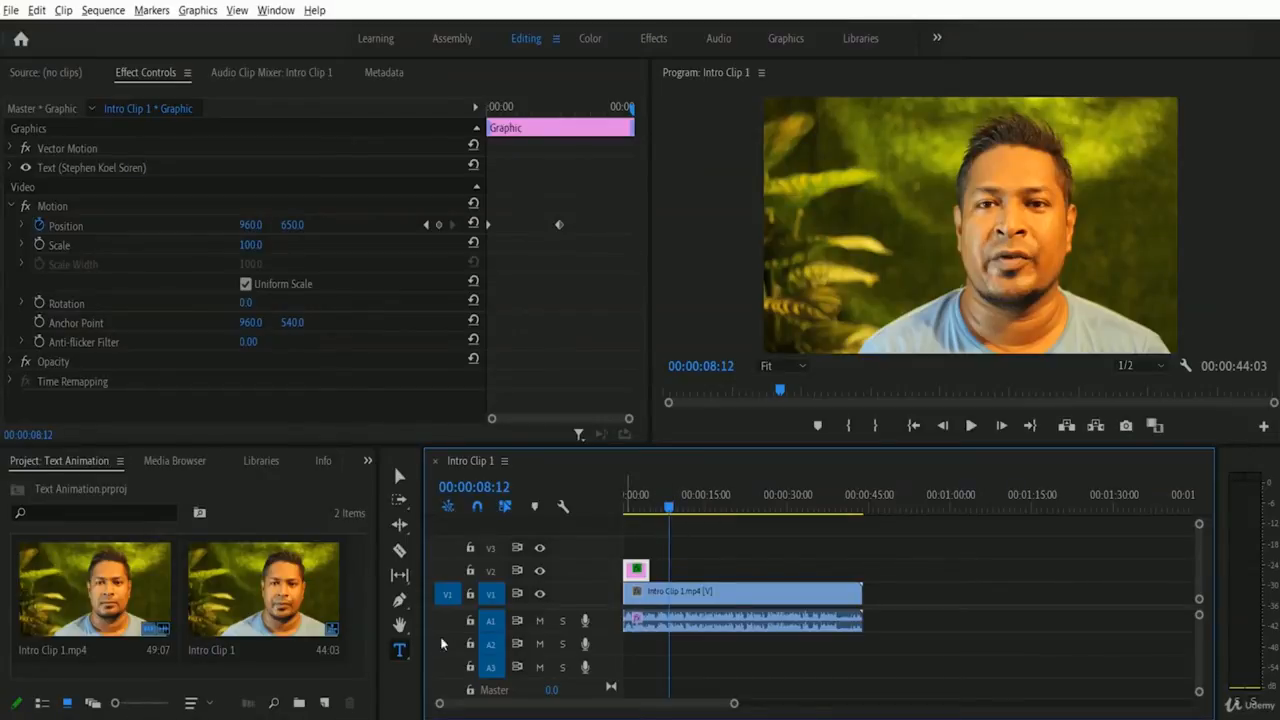
Type a three-line title PROFESSIONAL / PHOTOSHOP / COURSE in the Program monitor
left_click(399, 650)
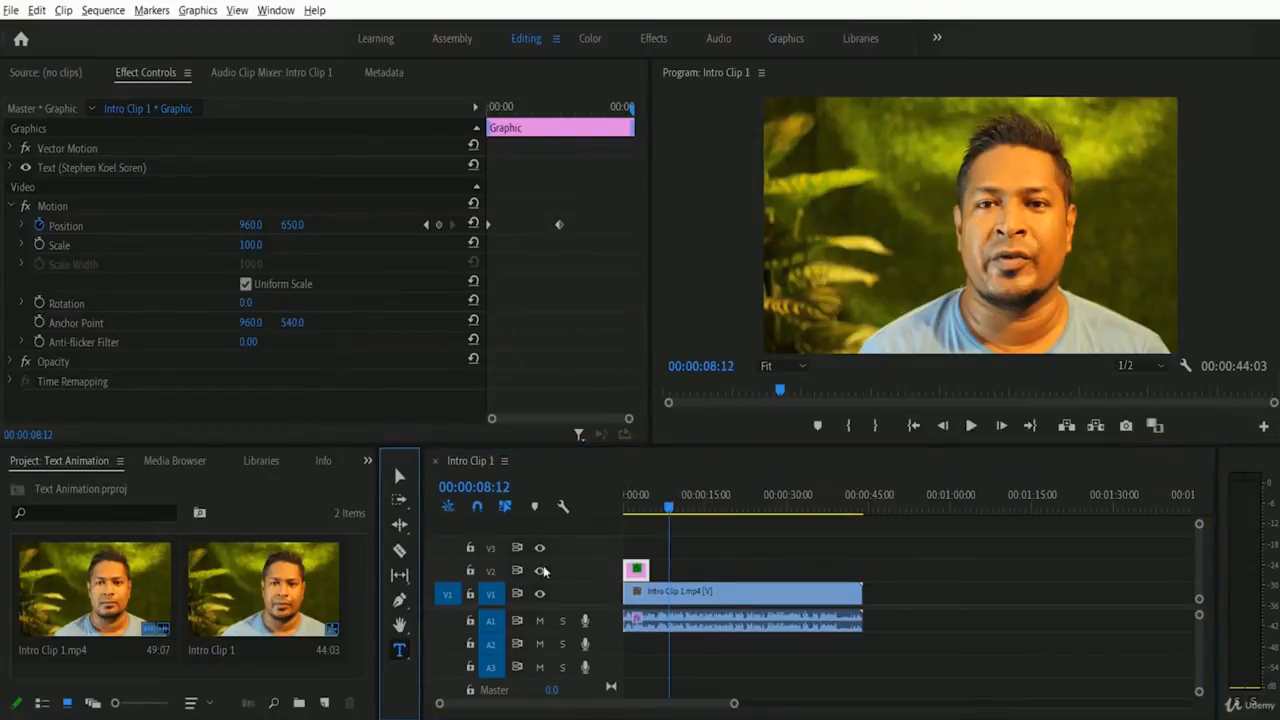
left_click(783, 282)
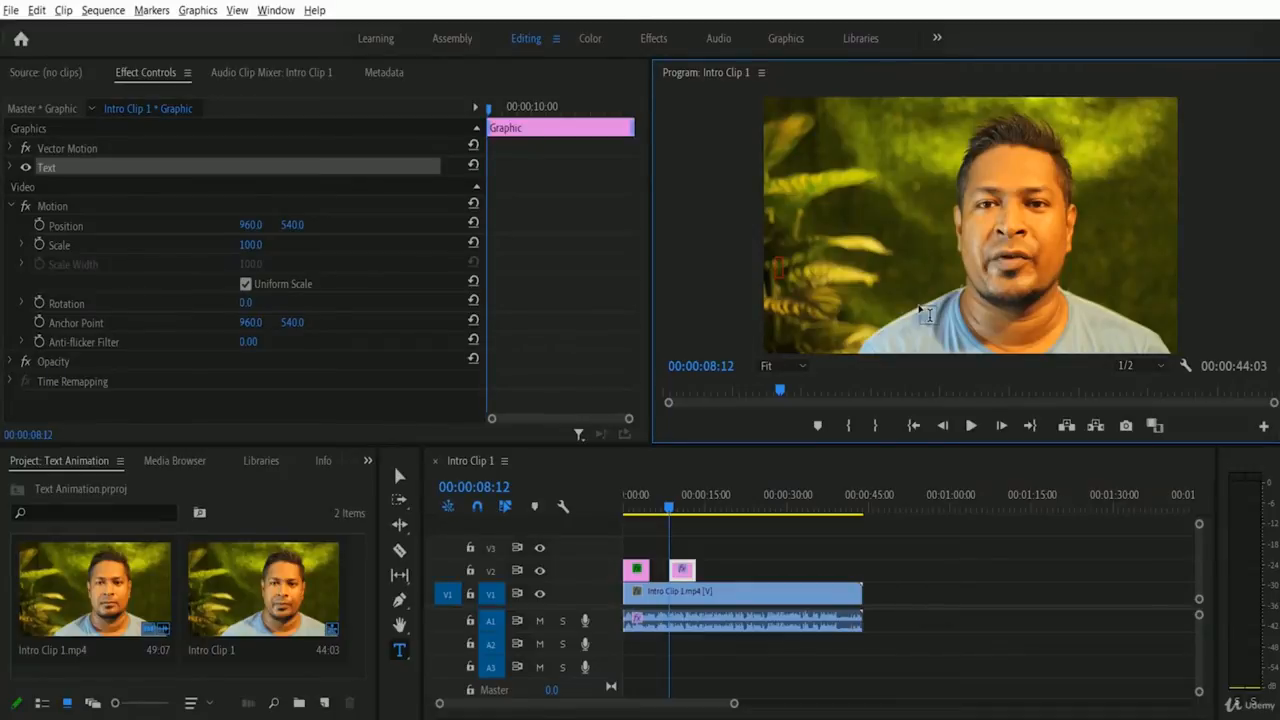
type("PROFE")
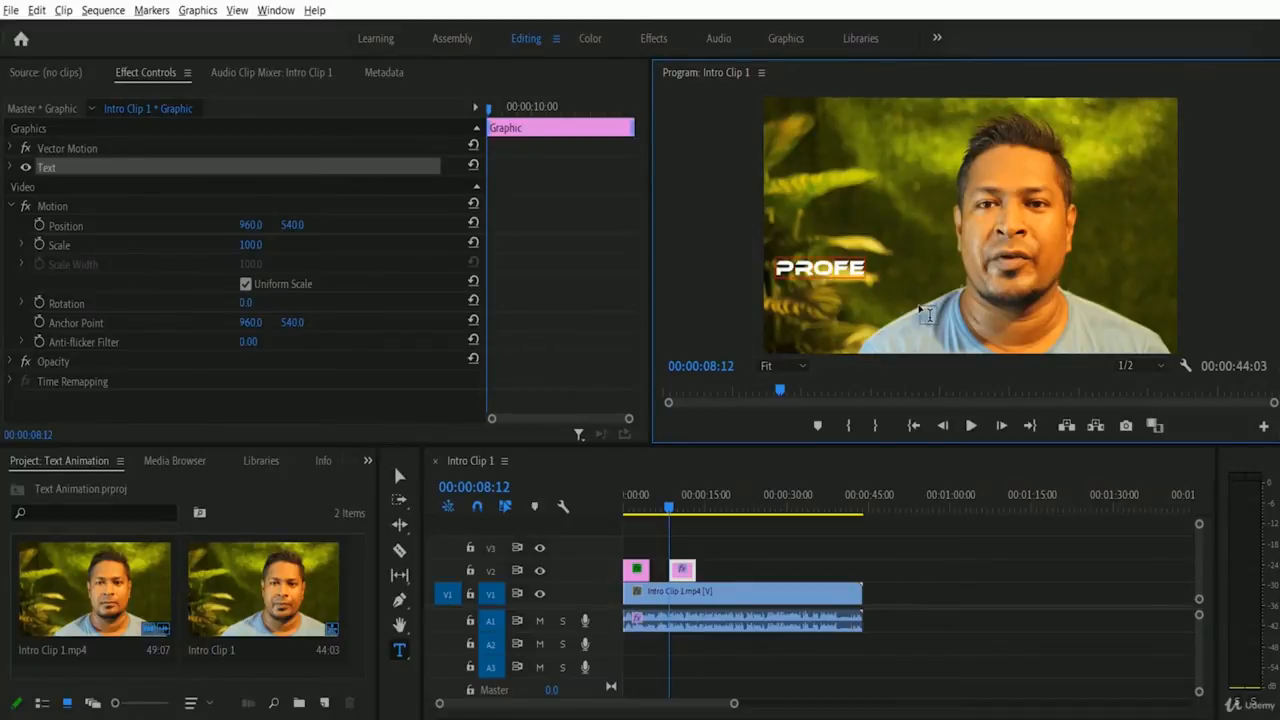
type("SSIONAL")
key("Return")
type("PH")
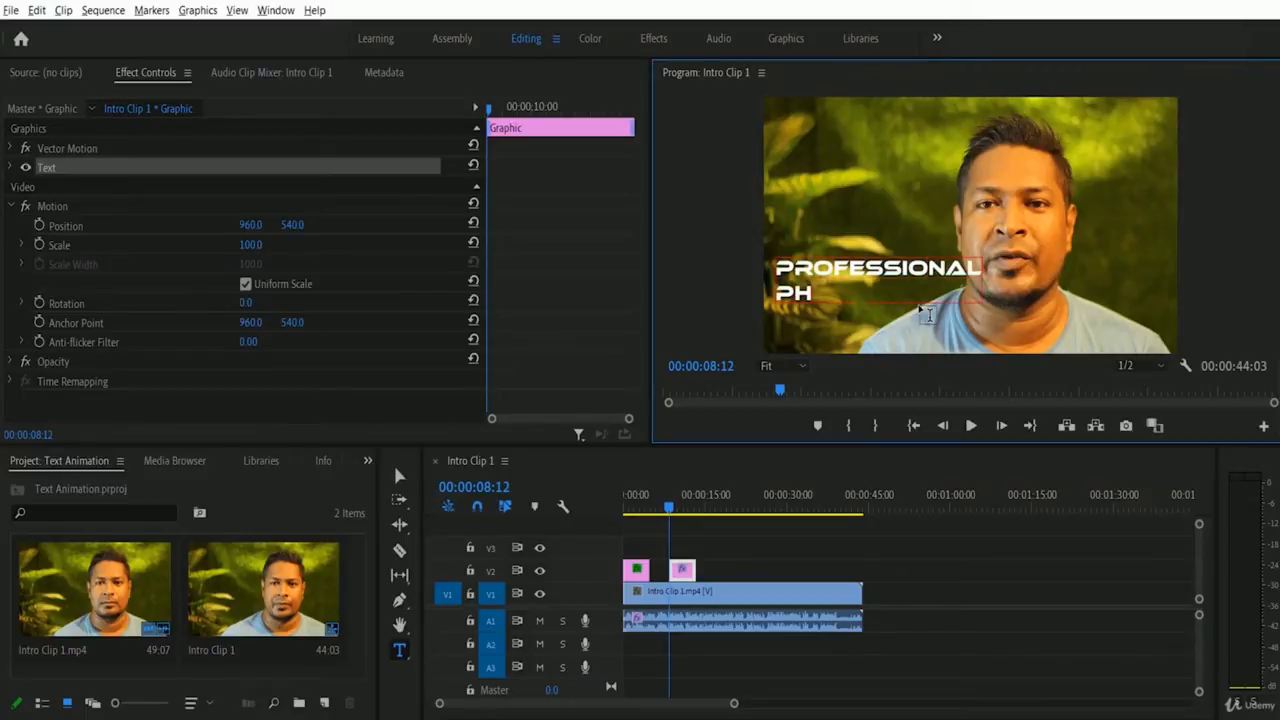
type("OTOSHOP")
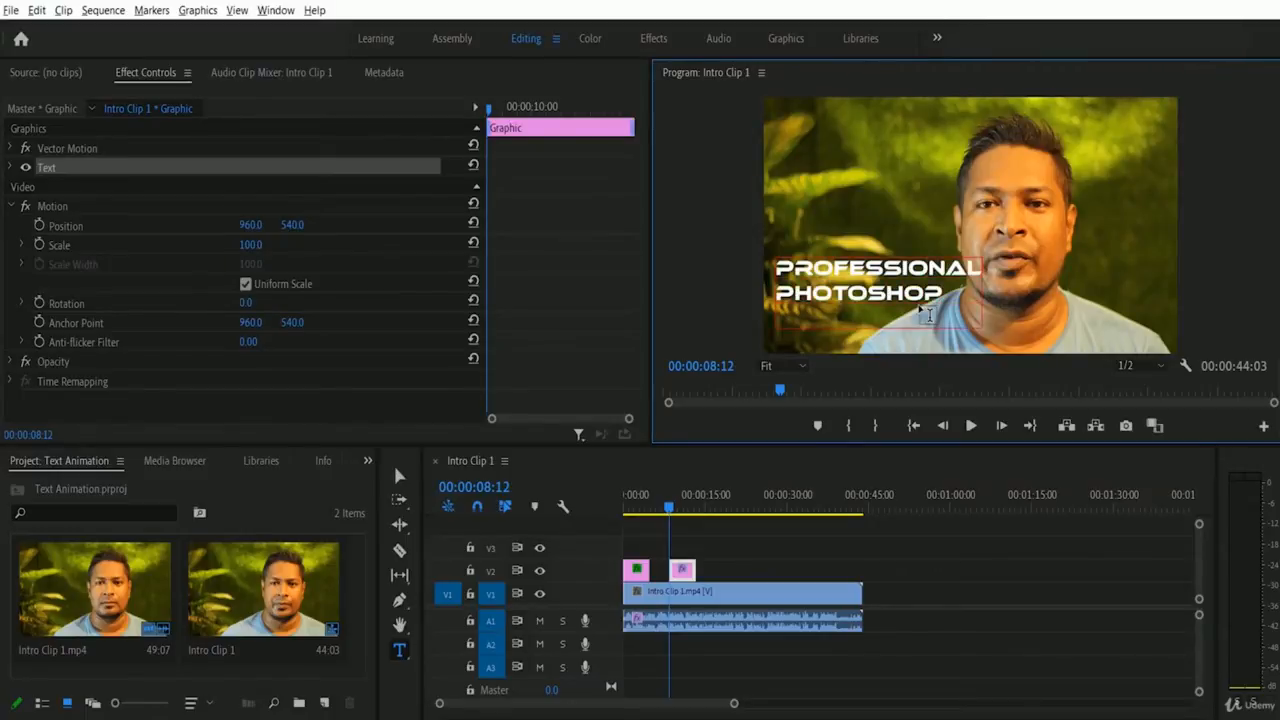
key("Return")
type("COURSE")
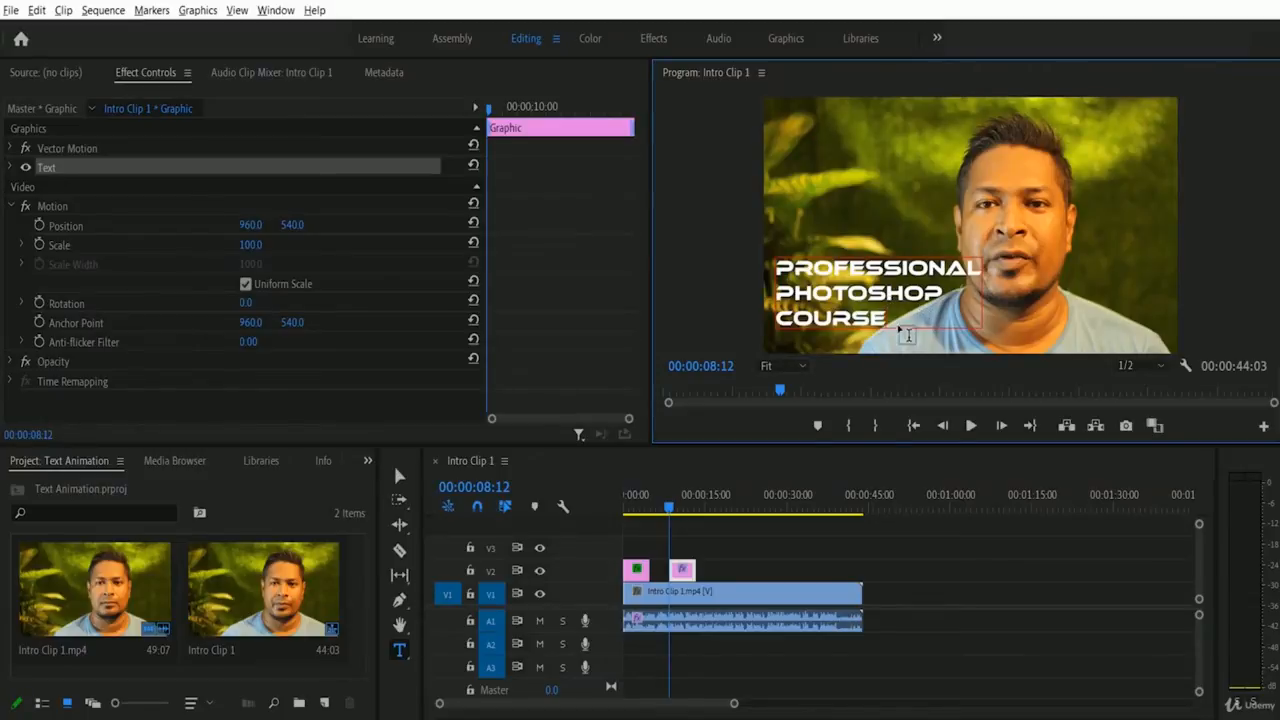
left_click(687, 573)
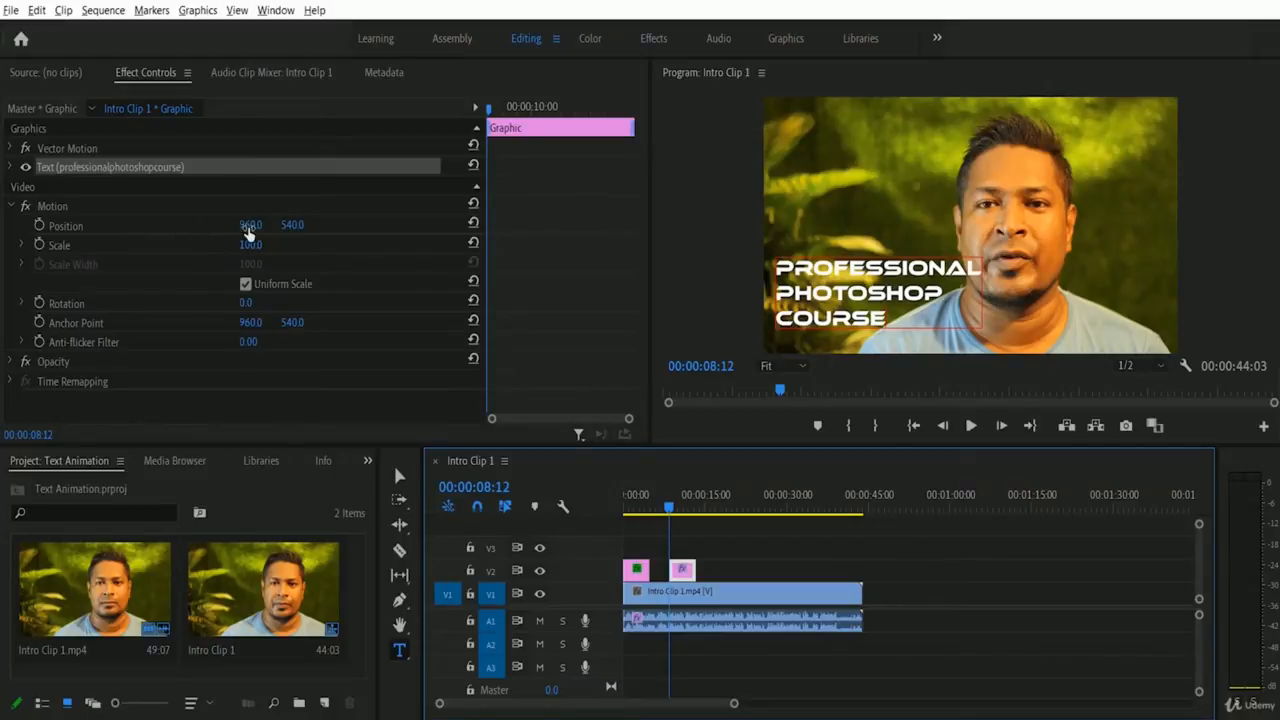
Enable Position animation on the course title and move the playhead to 00:00:11:07
left_click(39, 226)
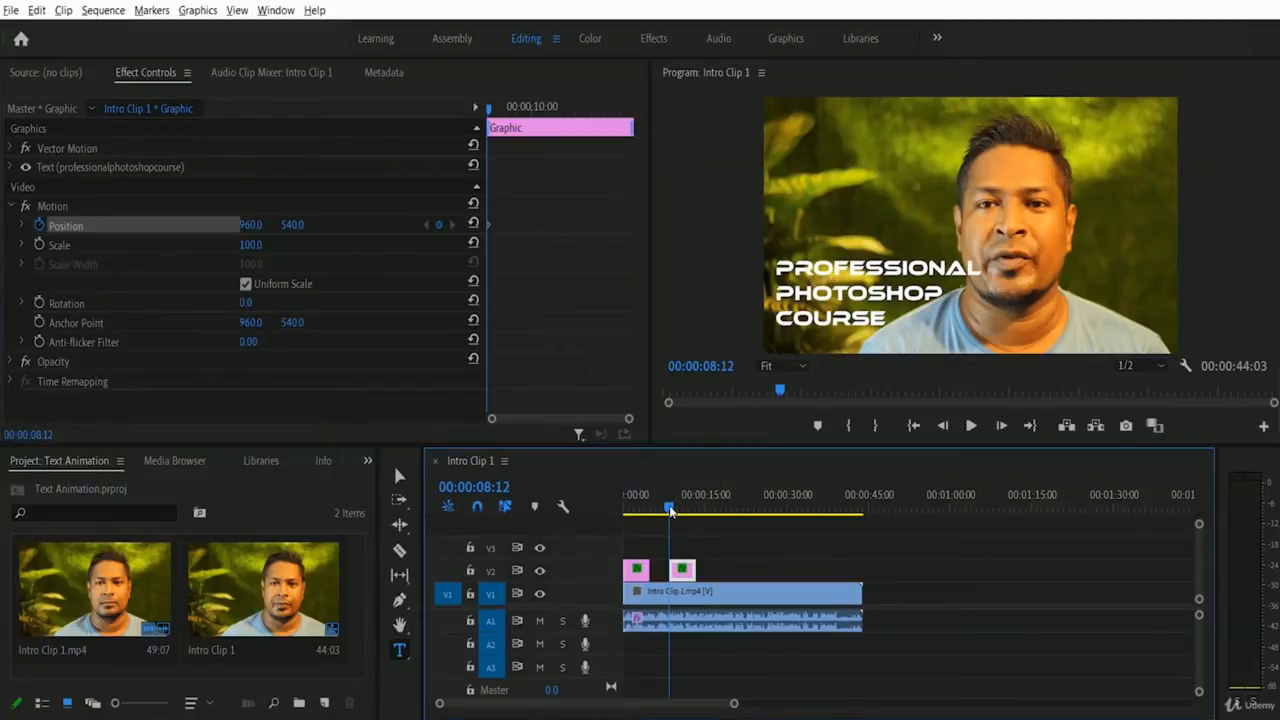
left_click_drag(670, 508, 685, 508)
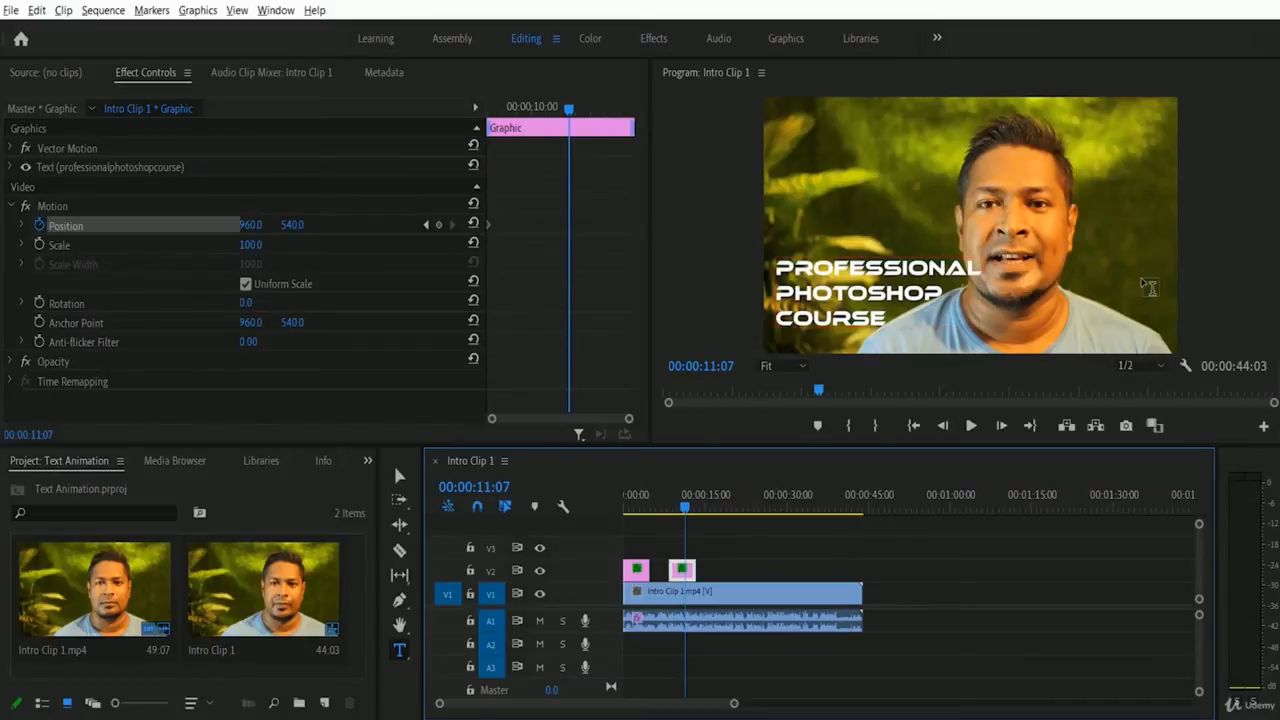
key("Up")
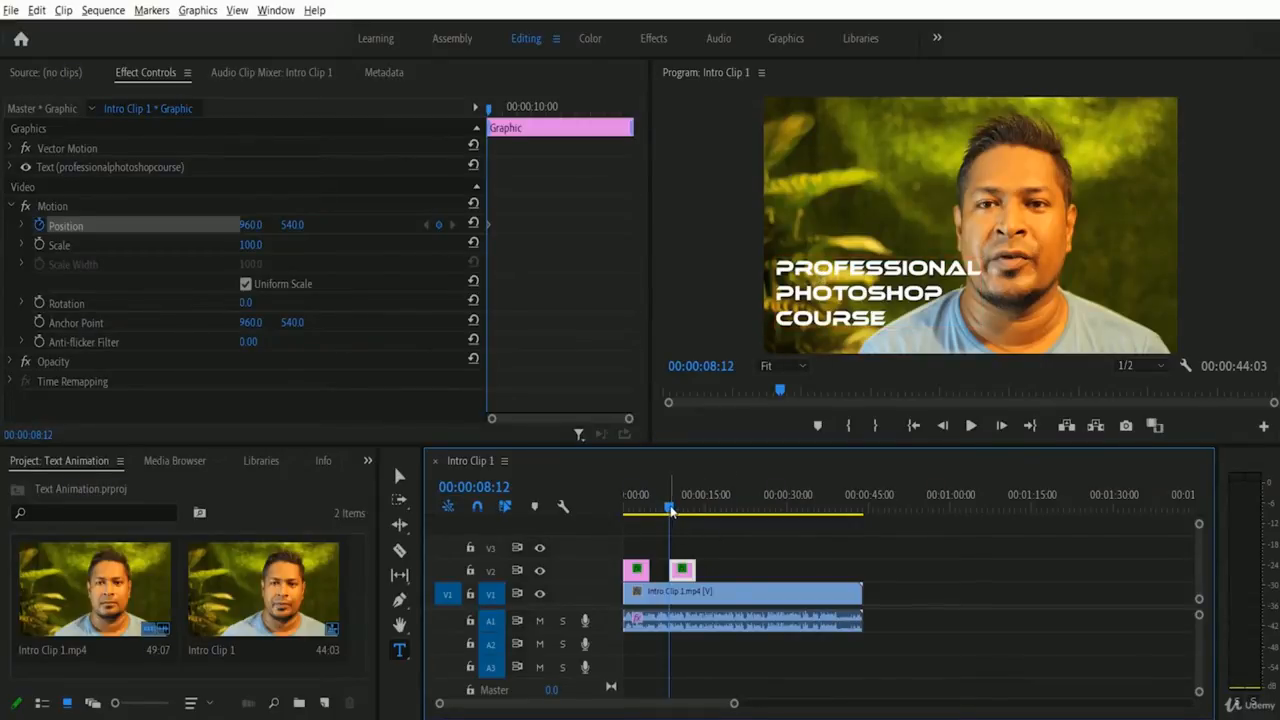
left_click_drag(671, 513, 686, 510)
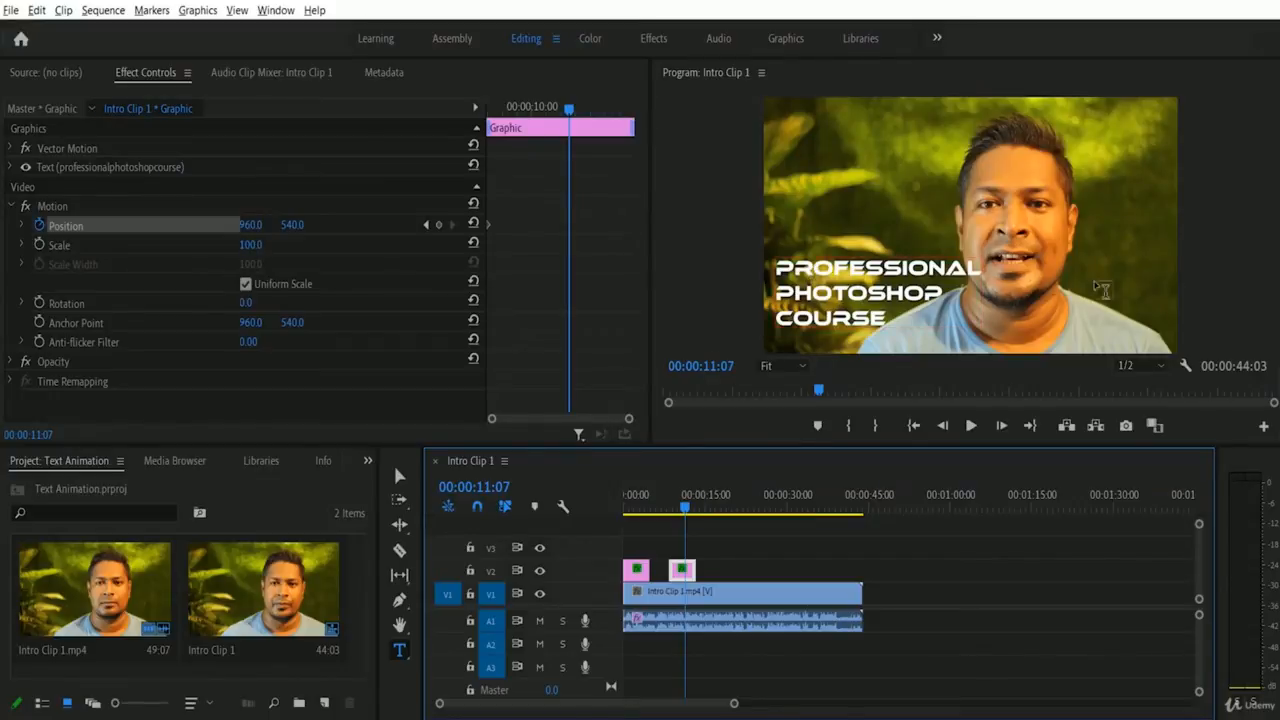
Select the course title's Position X value in Effect Controls for editing
left_click(250, 225)
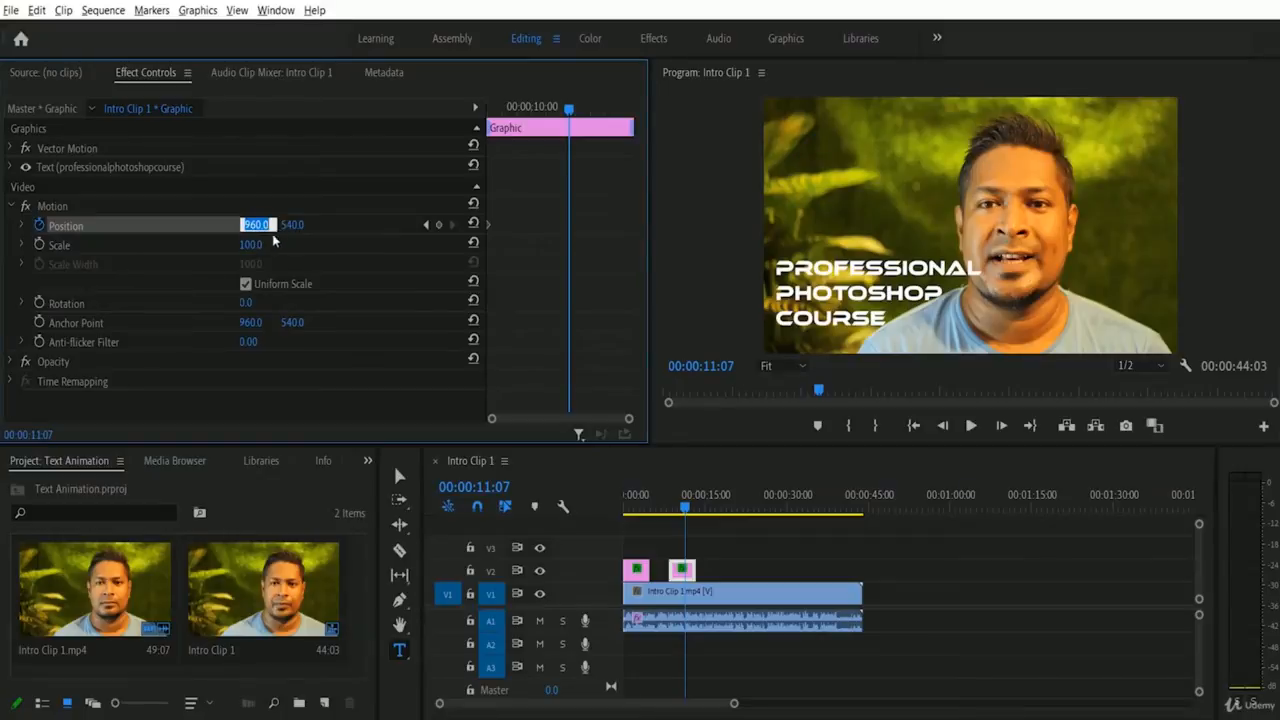
left_click(256, 209)
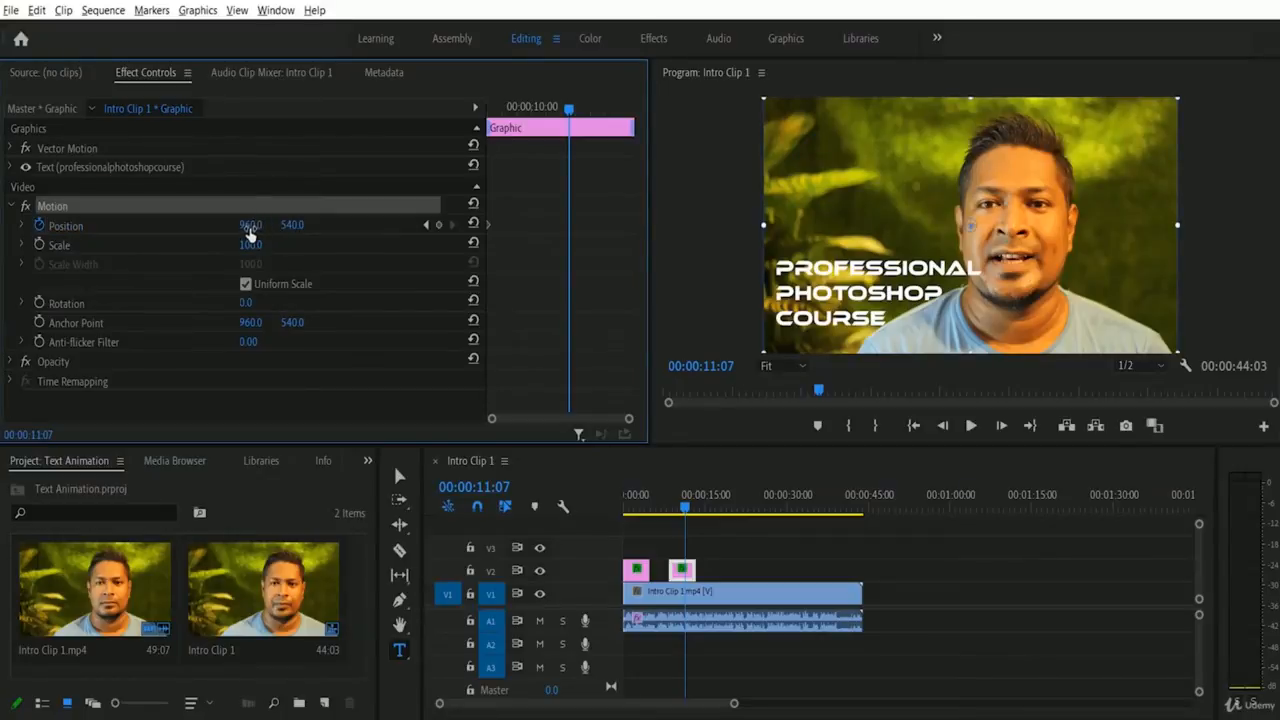
left_click(248, 228)
left_click(232, 229)
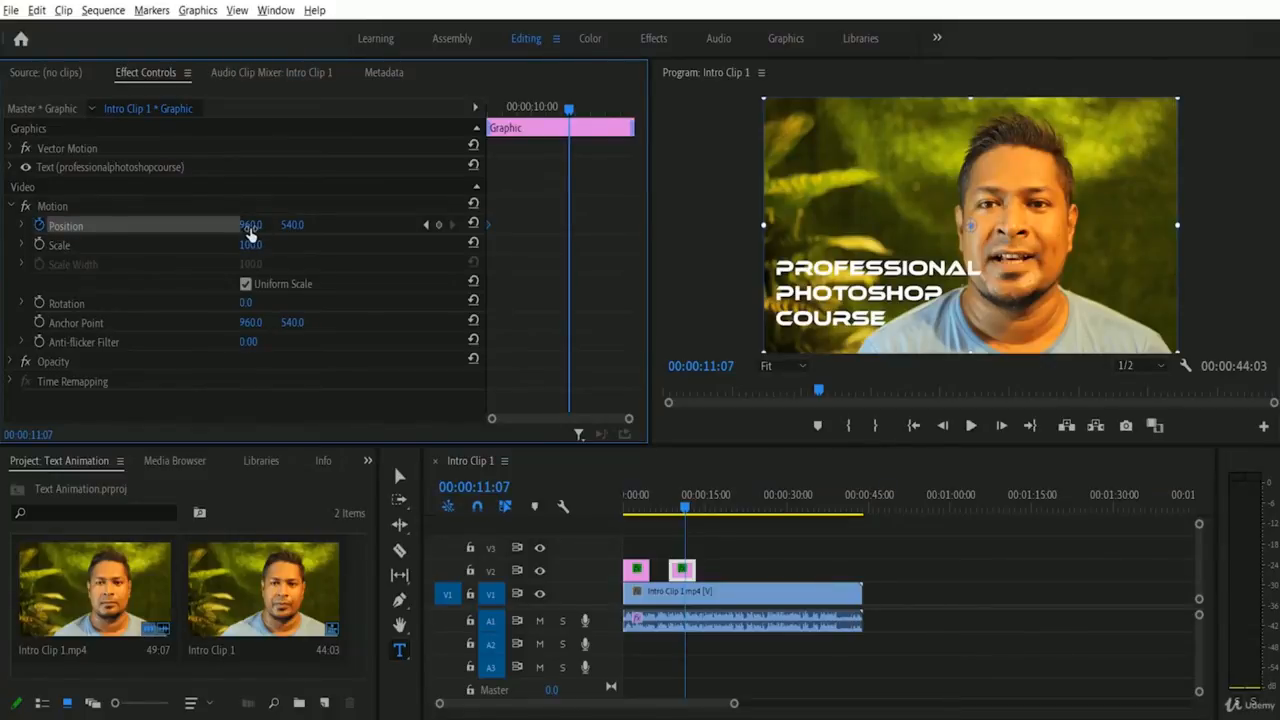
Scrub Position X to 1851 to keyframe the rightward slide, then replay it to preview
left_click_drag(250, 230, 1031, 319)
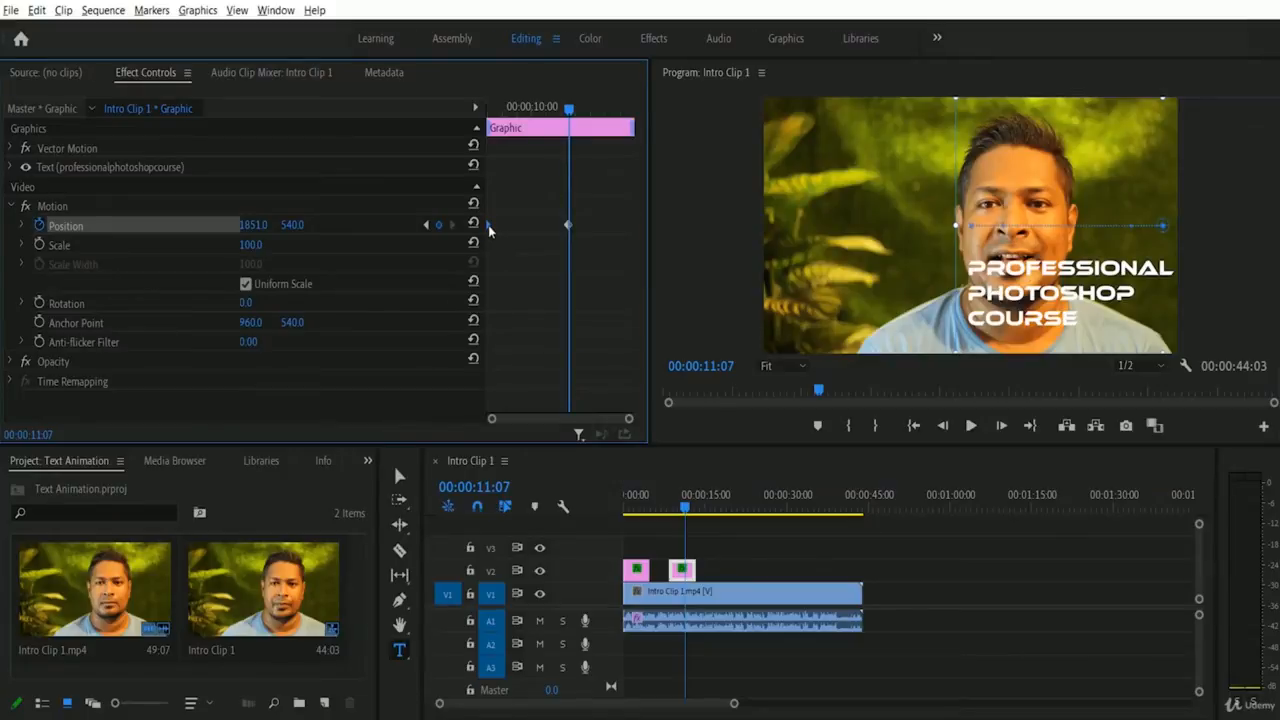
left_click_drag(686, 510, 670, 511)
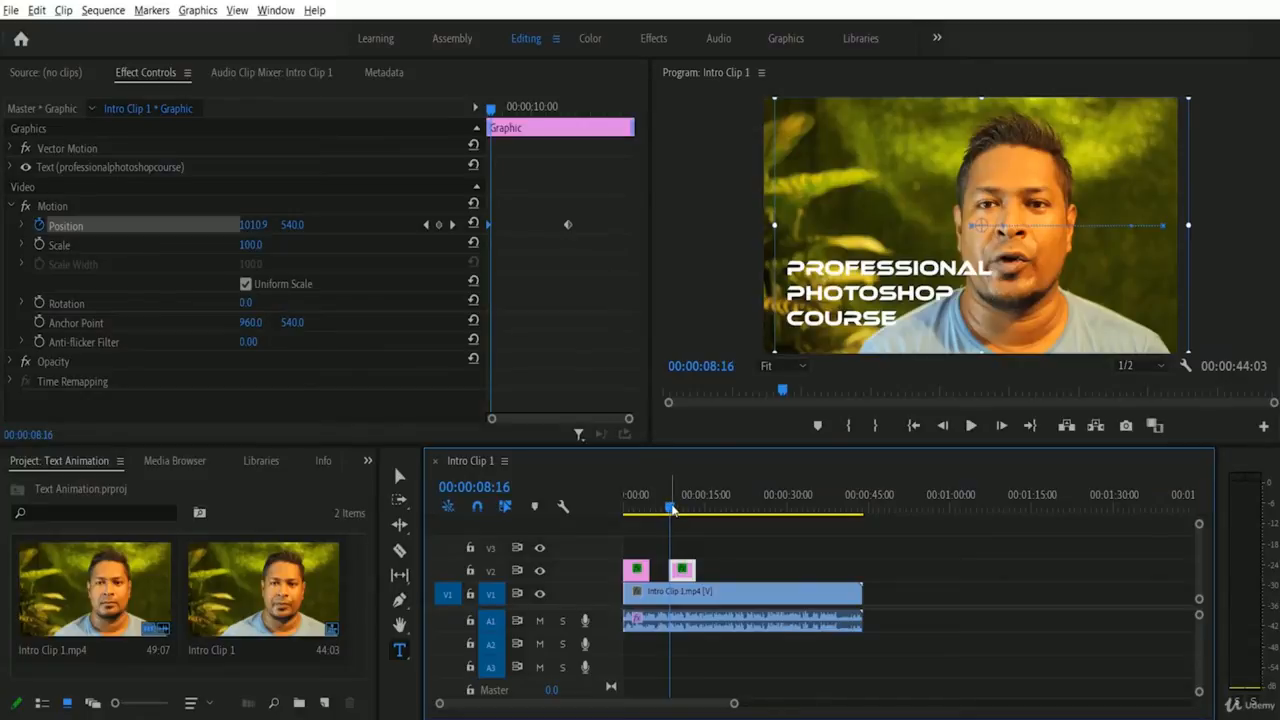
left_click_drag(673, 509, 669, 509)
left_click(971, 426)
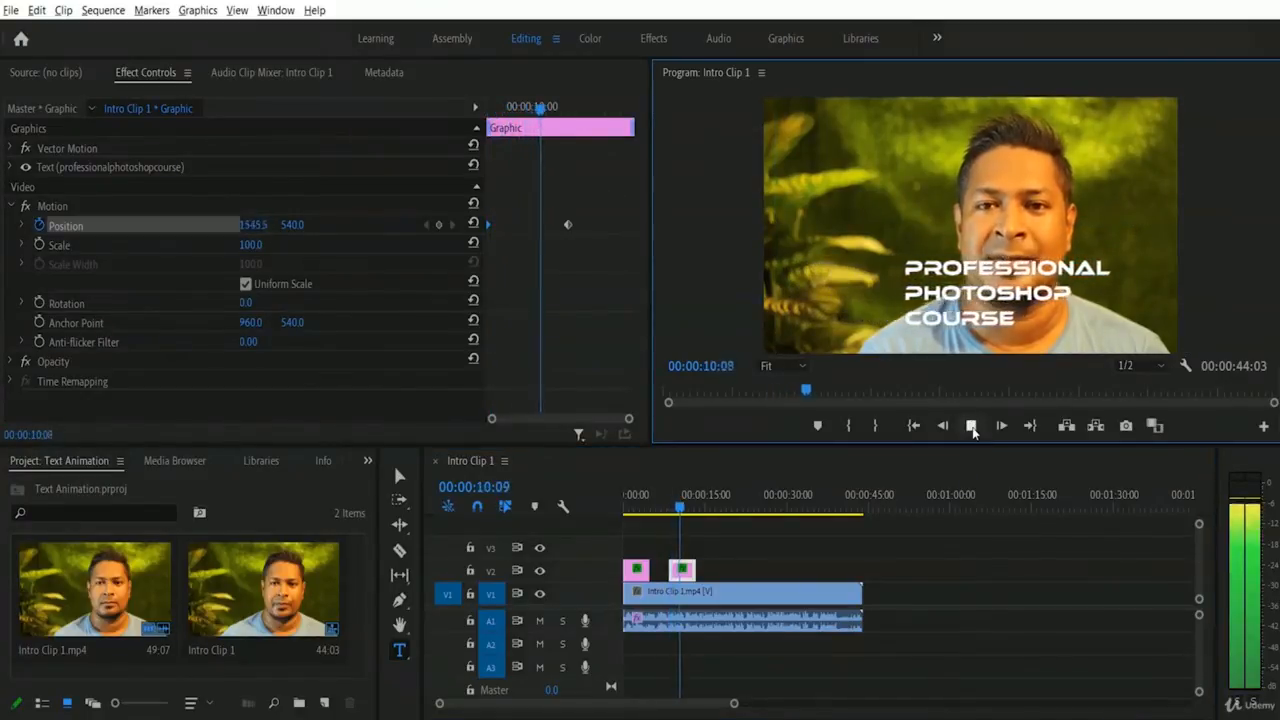
left_click(971, 426)
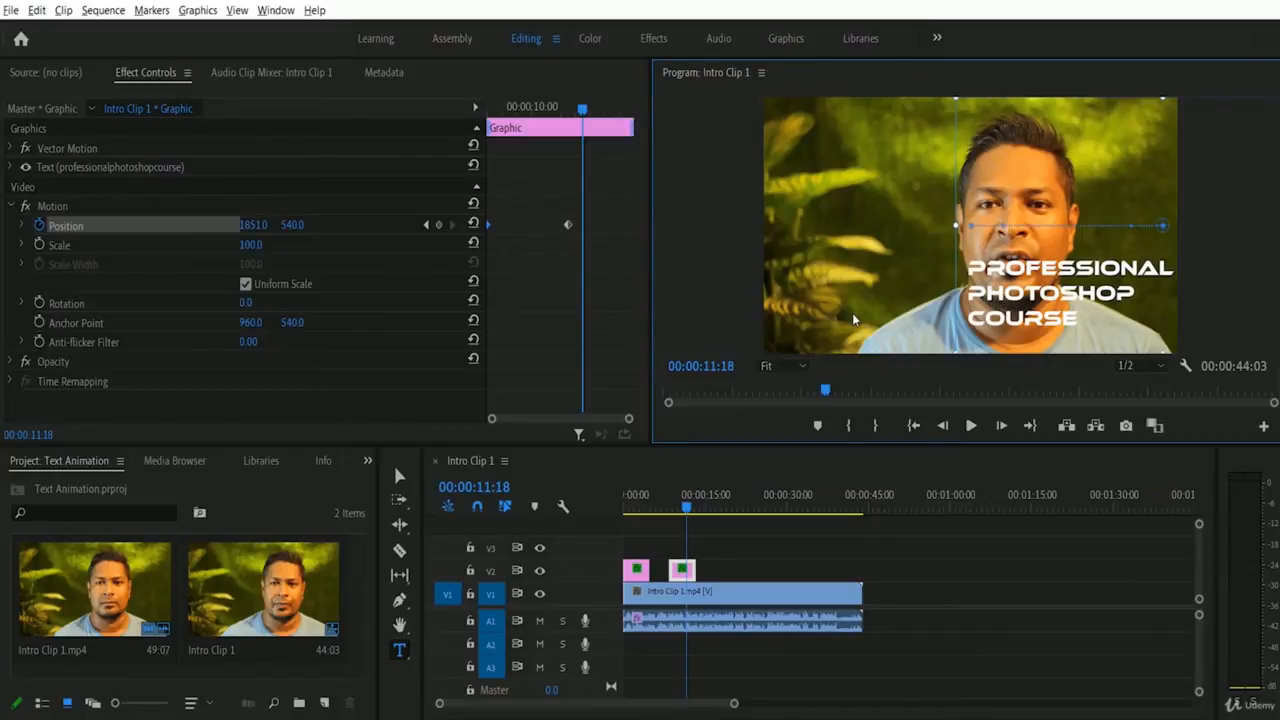
left_click(891, 553)
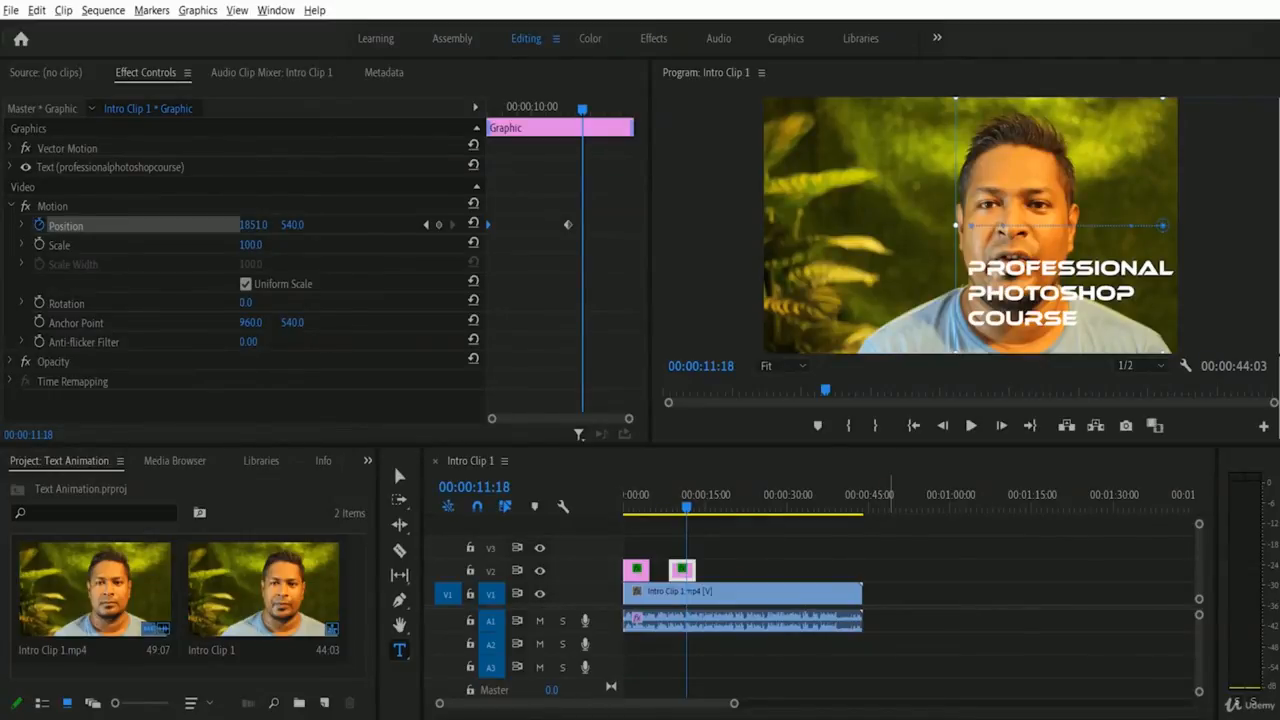
Import the laura-d-vargas Unsplash photo and subscribe-5408999_640 from the 01 Editing folder
left_click(9, 12)
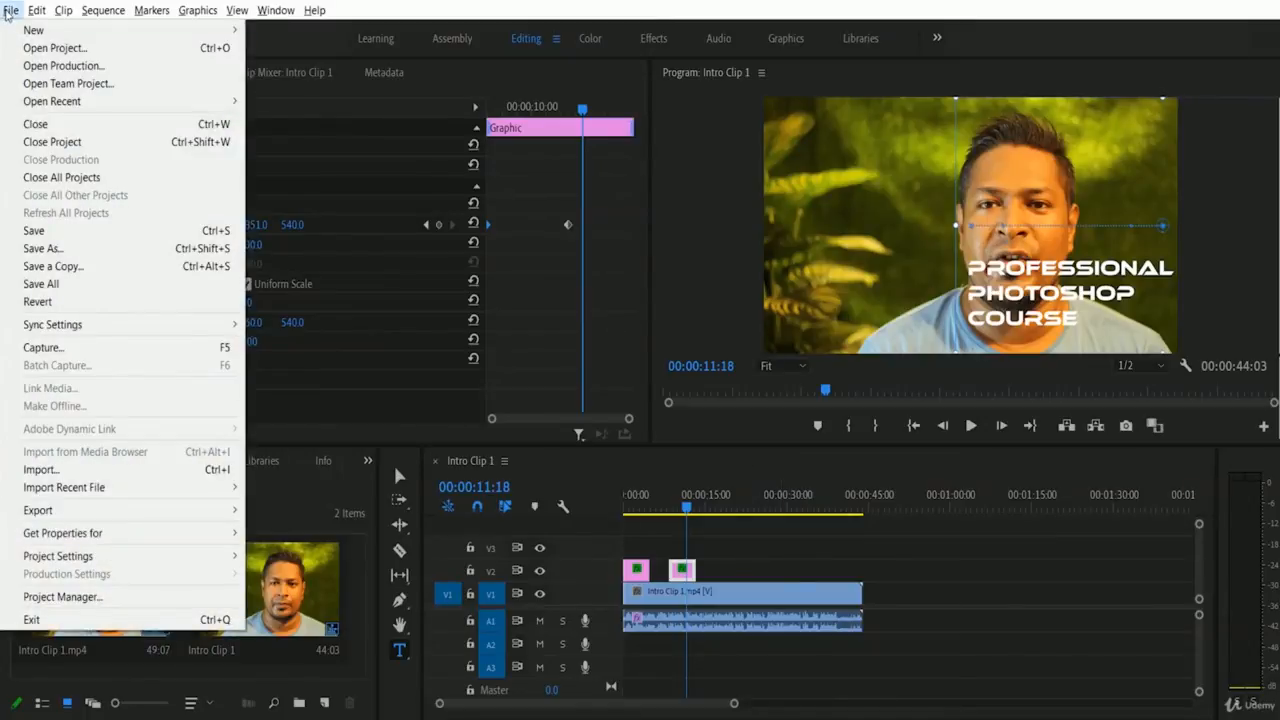
left_click(40, 469)
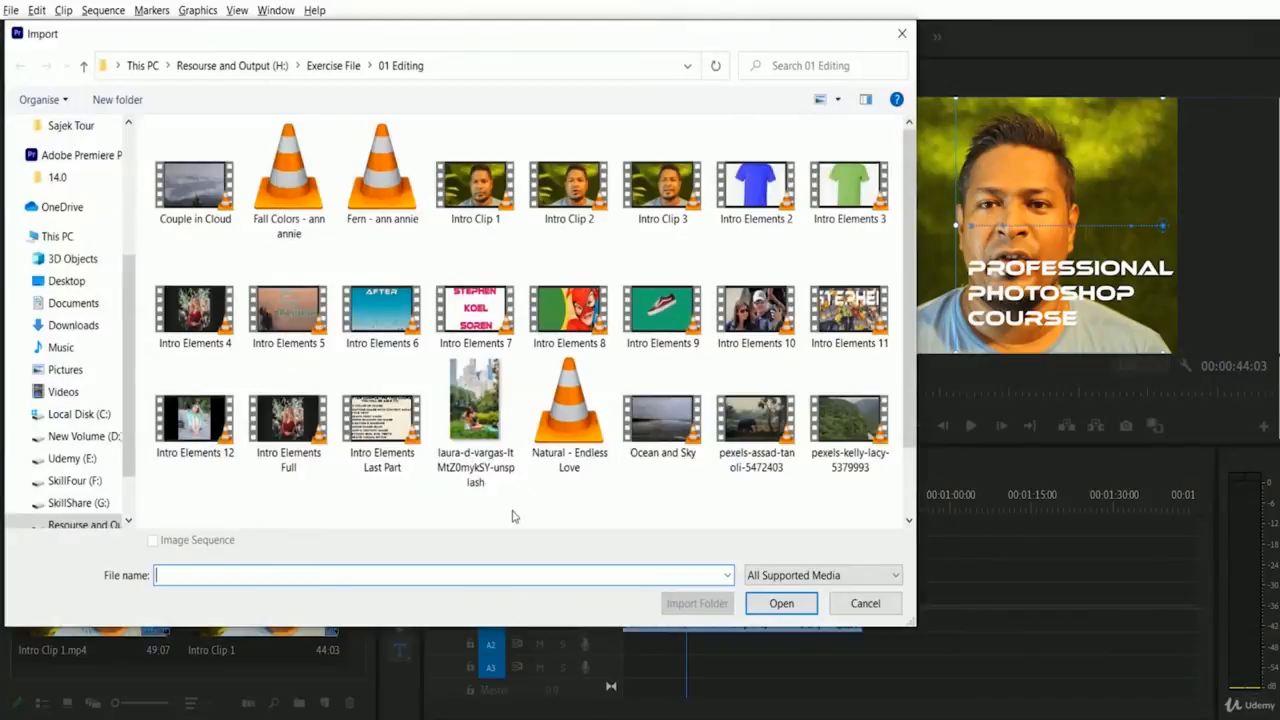
left_click(477, 462)
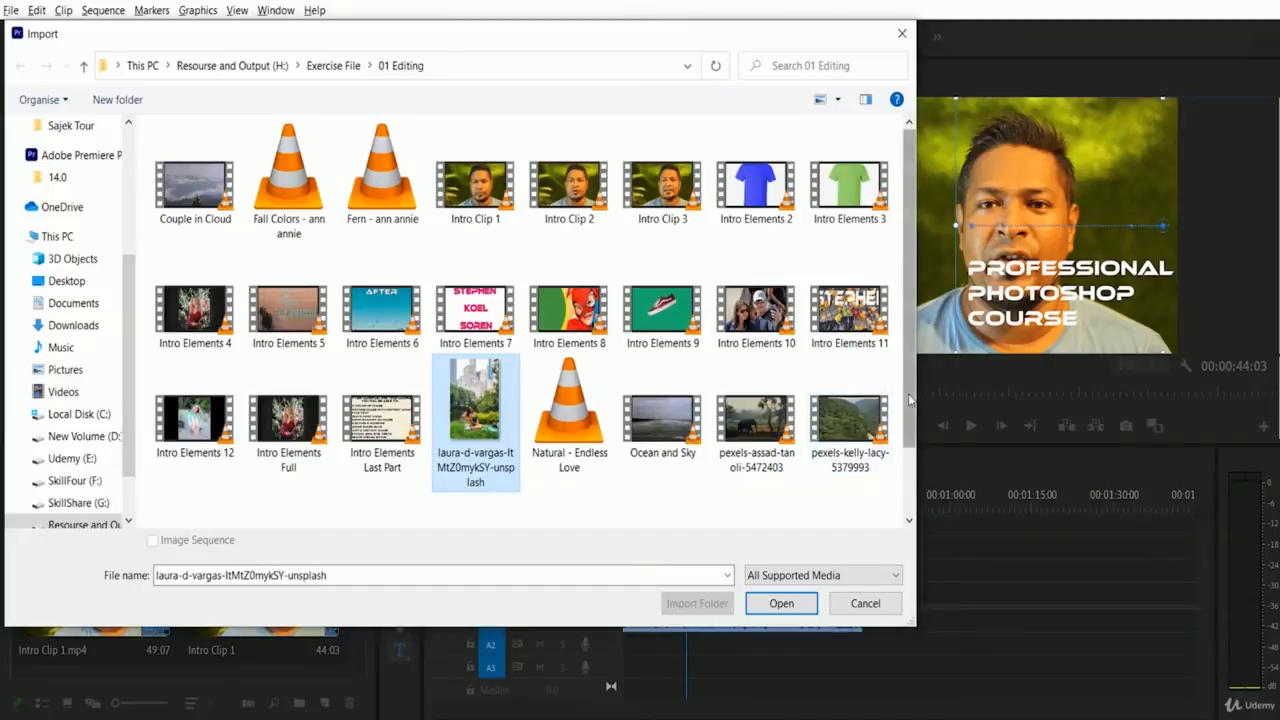
left_click_drag(910, 400, 906, 467)
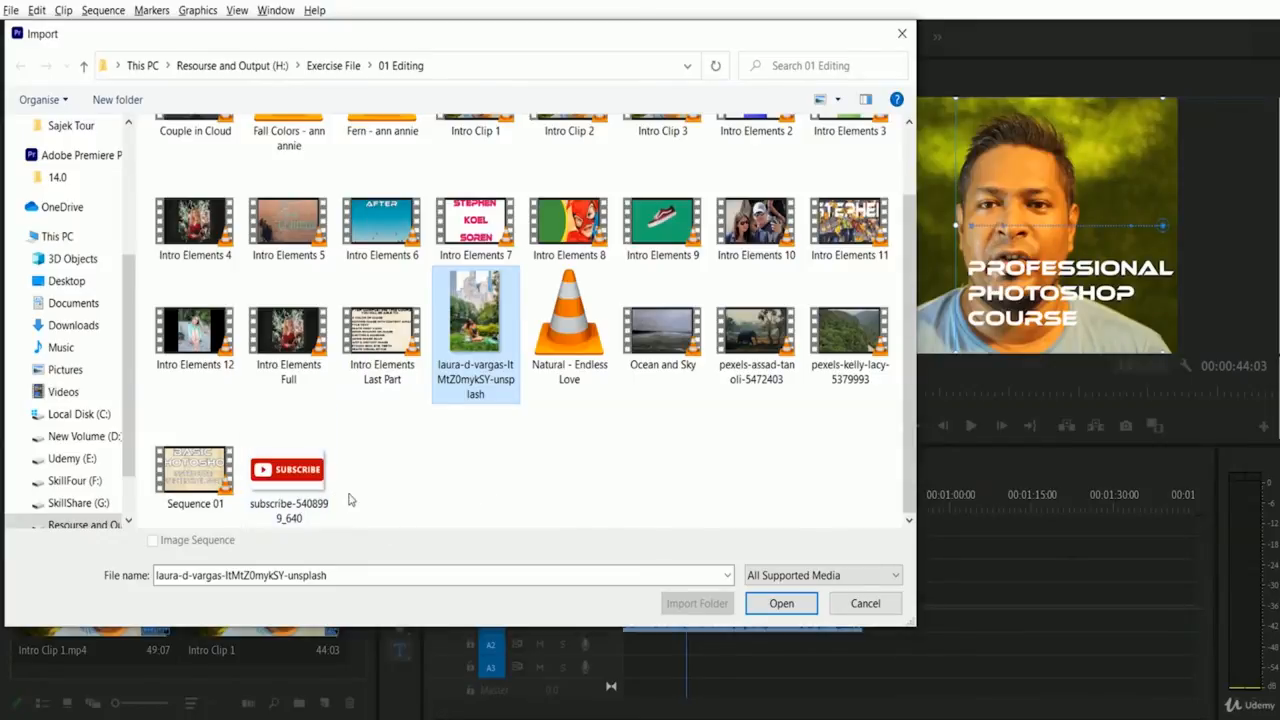
left_click(300, 498, "ctrl")
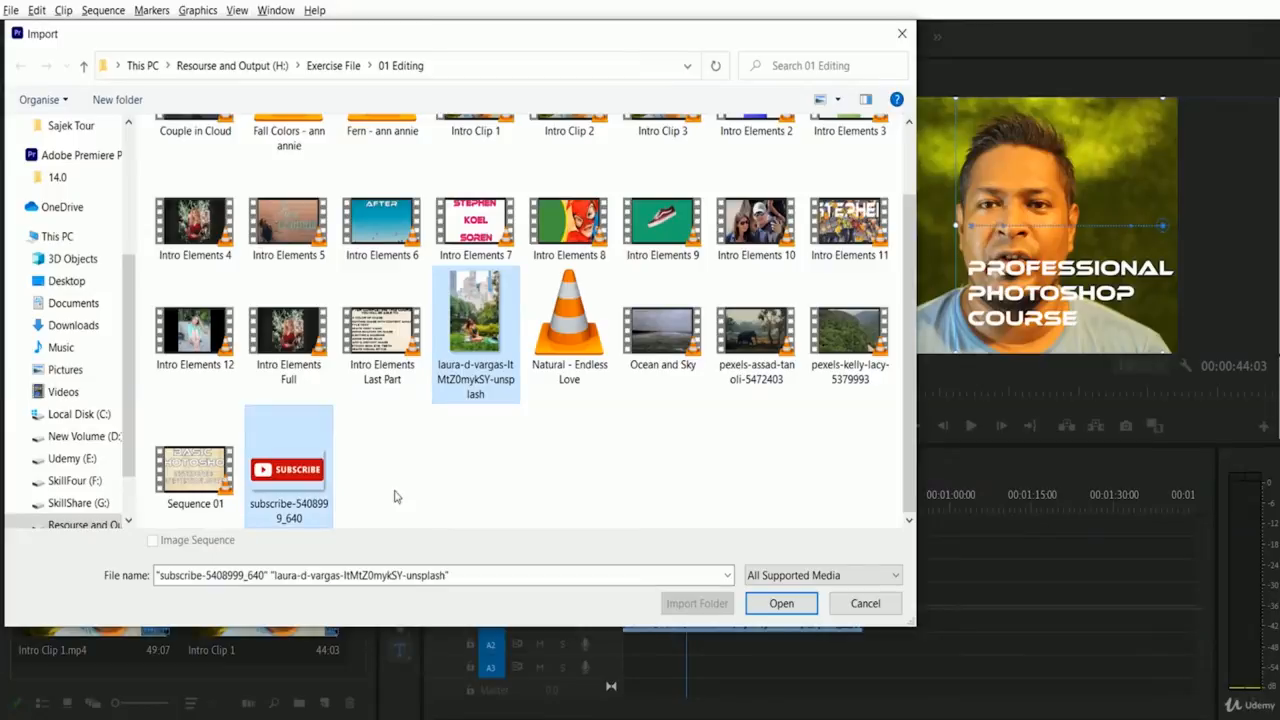
left_click(781, 603)
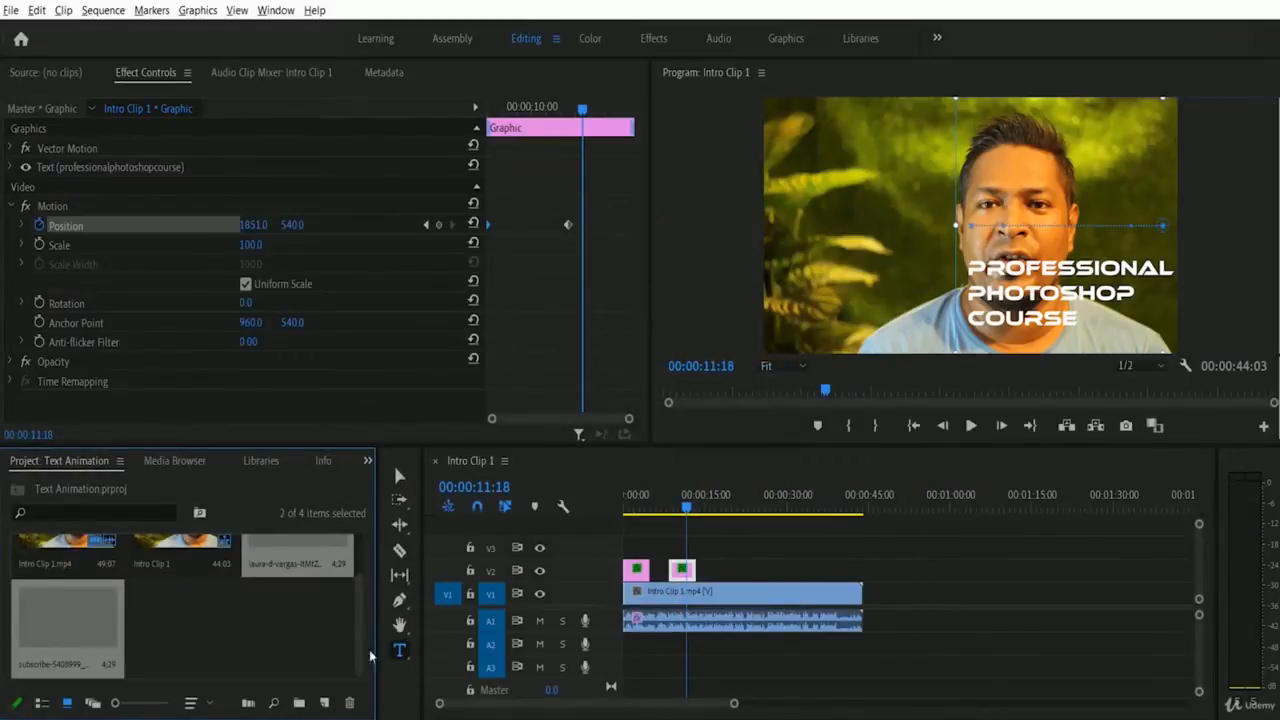
Drop subscribe-5408999_640 onto V2 near 00:00:15 and park the playhead at 00:00:17:00
left_click(263, 629)
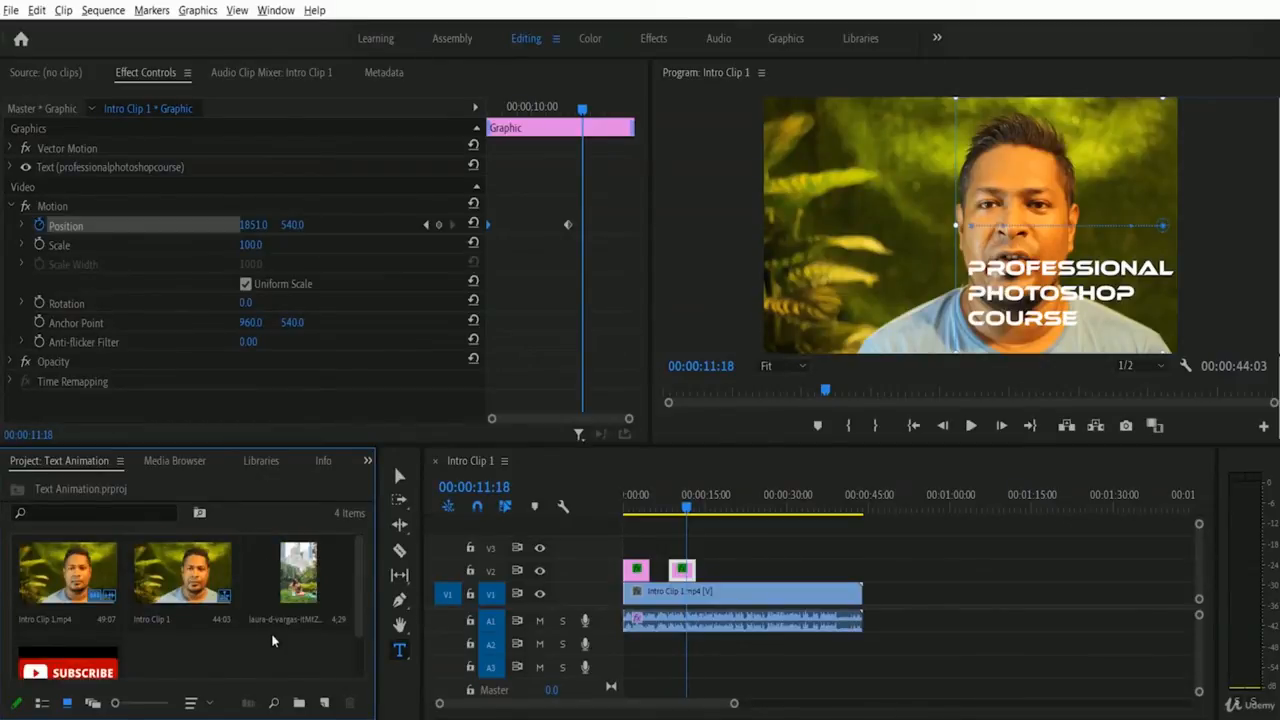
scroll(271, 640, "down", 1)
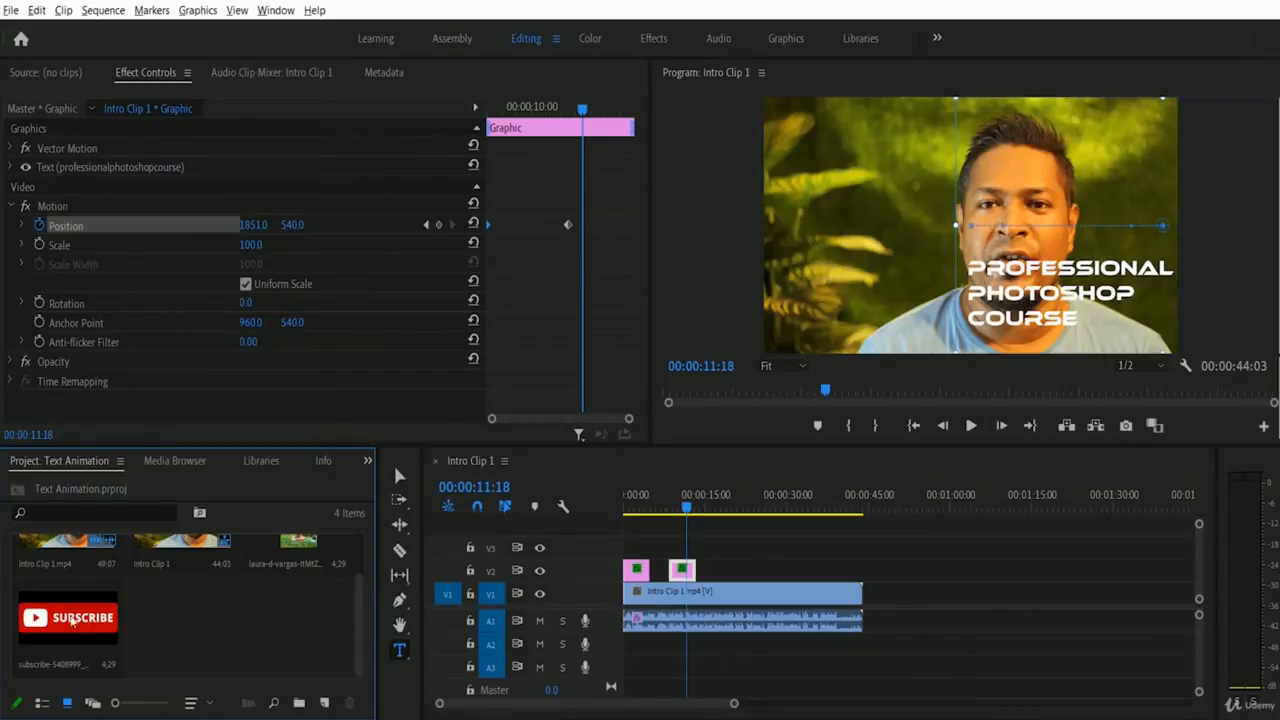
left_click_drag(73, 625, 726, 570)
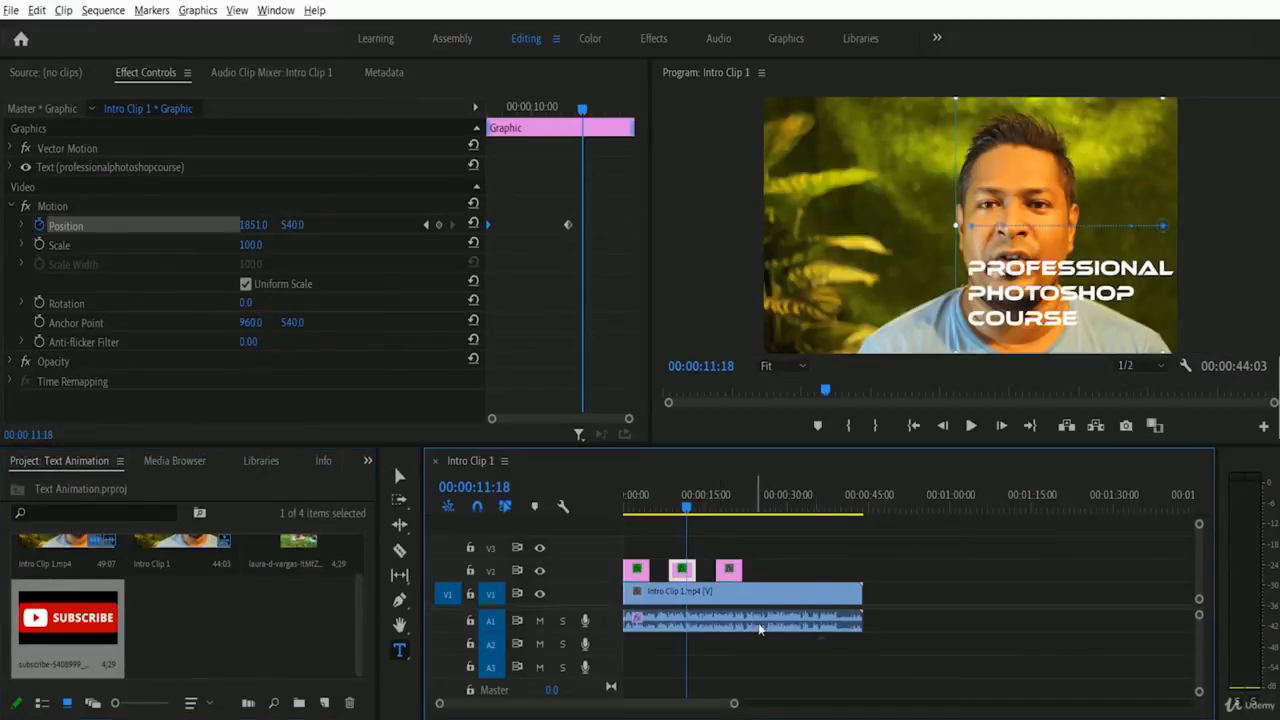
left_click(716, 508)
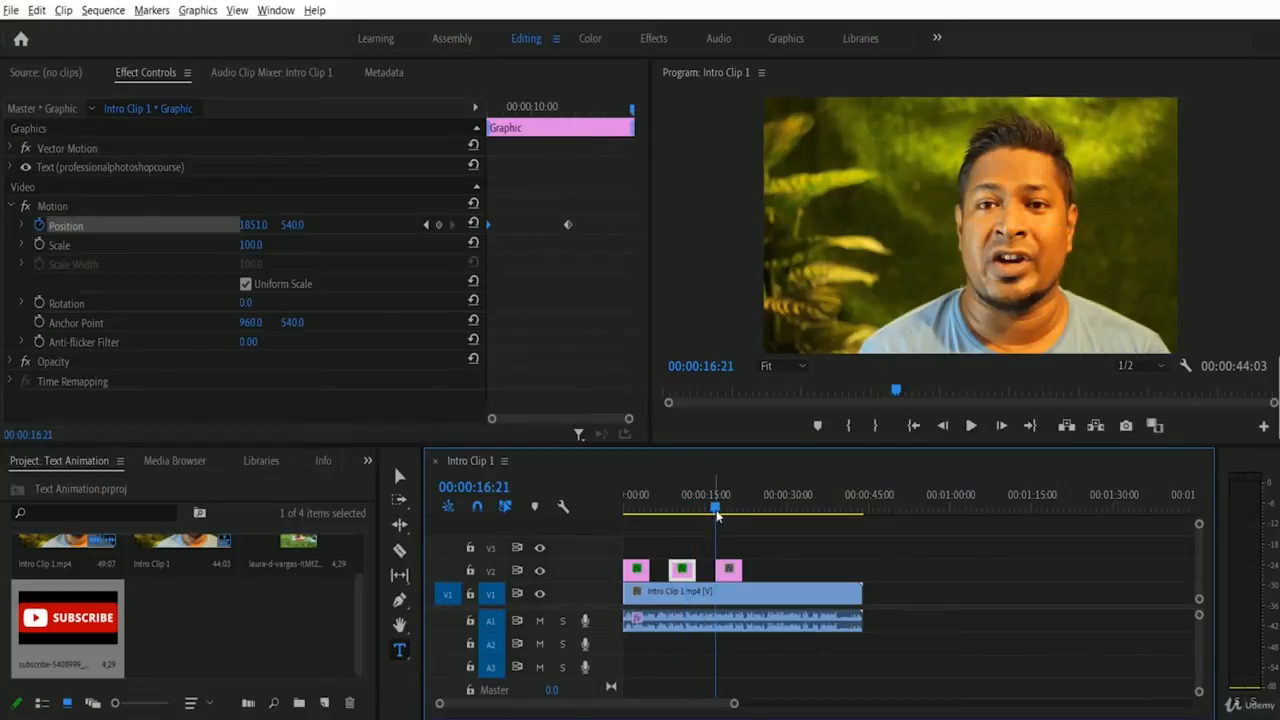
left_click(716, 508)
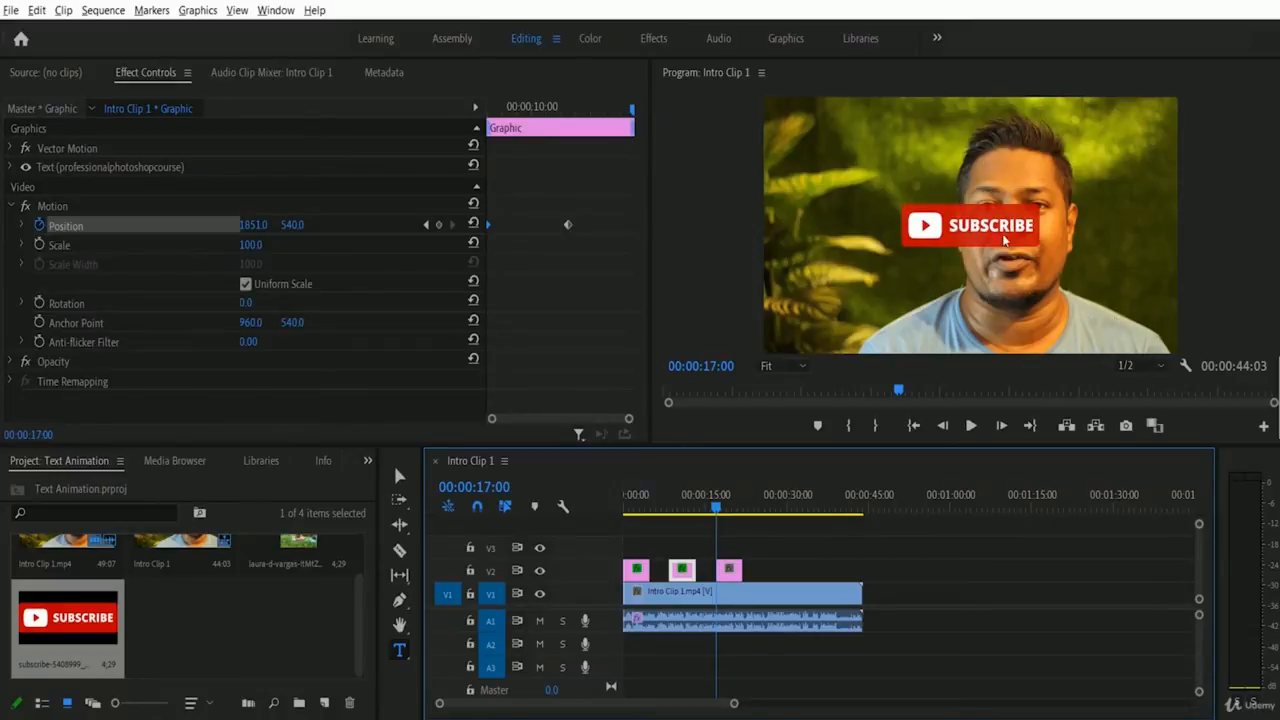
Set the subscribe clip's Motion Position to 1586, 977 in the lower-right corner
left_click(731, 570)
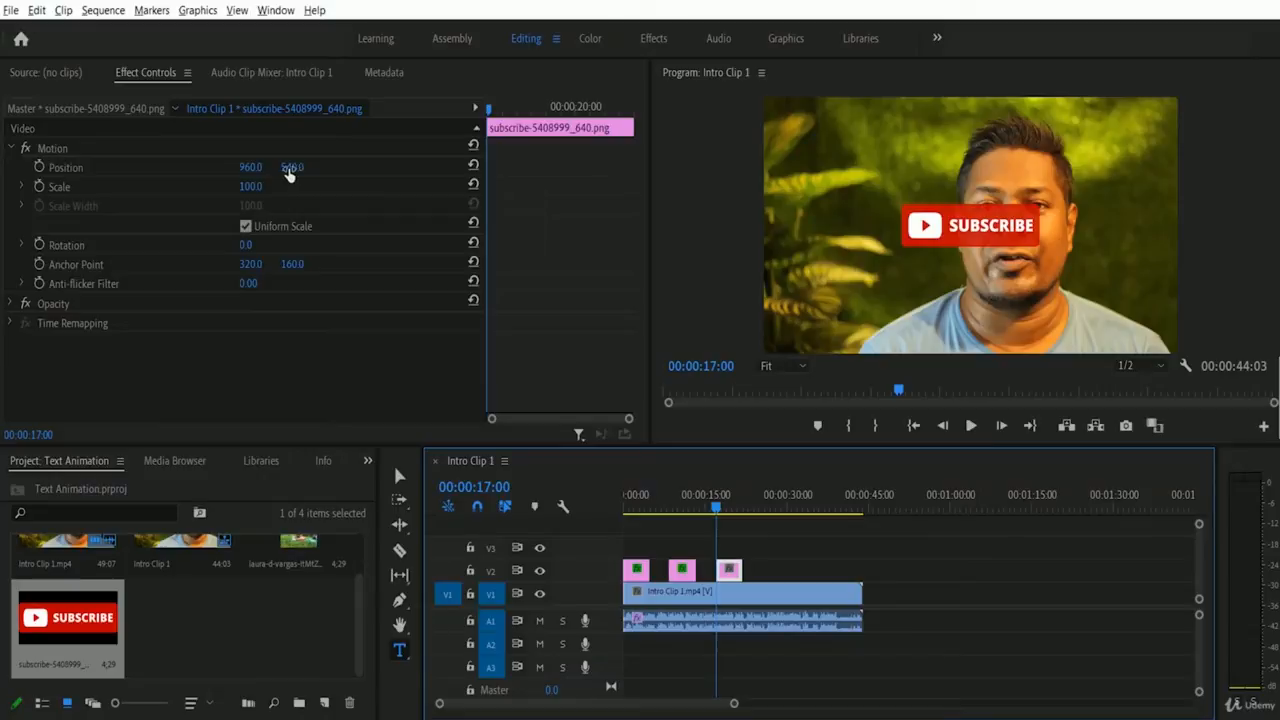
left_click_drag(288, 172, 787, 292)
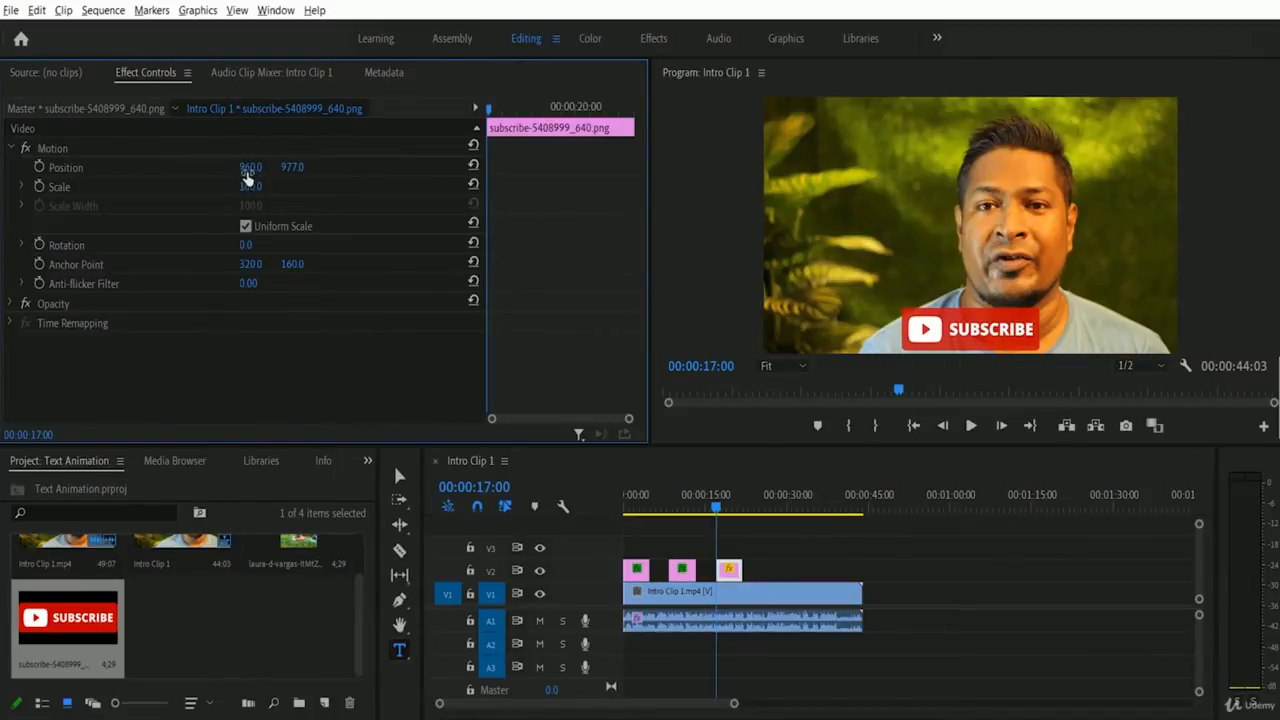
left_click_drag(247, 169, 804, 212)
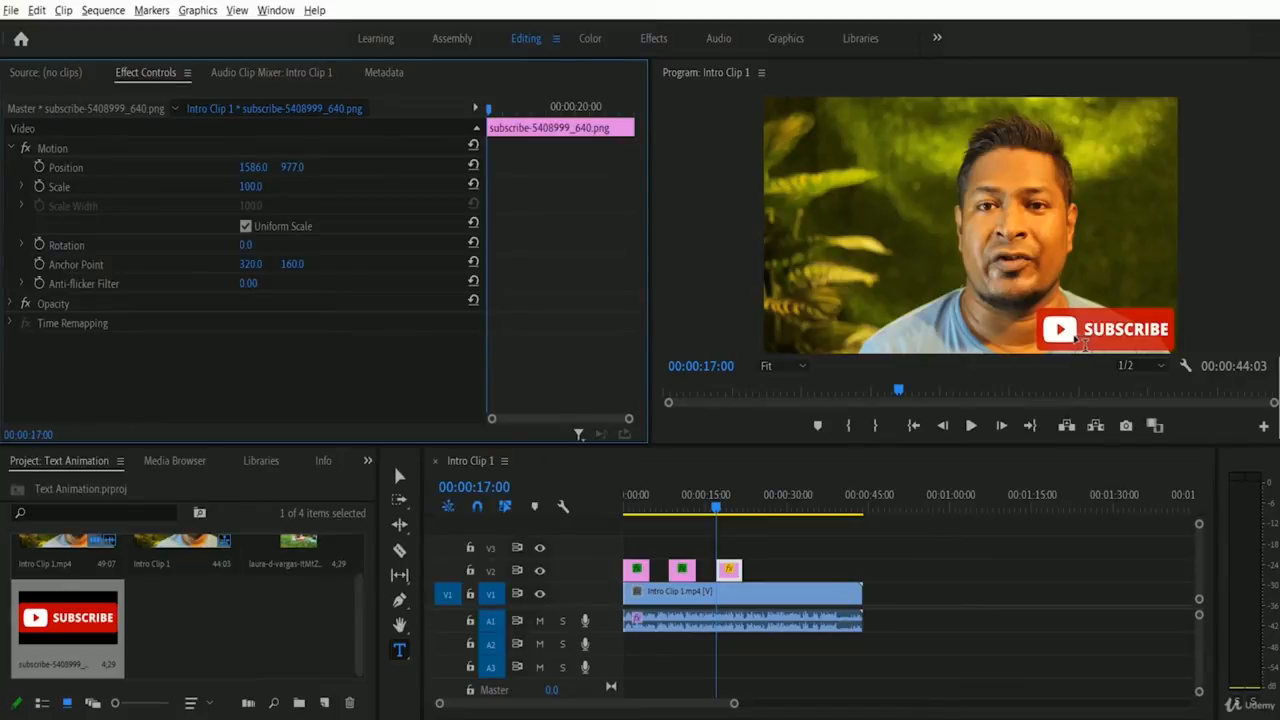
Set the Subscribe graphic's Scale to 90, after briefly comparing it at 150
left_click(250, 189)
type("90")
key("Return")
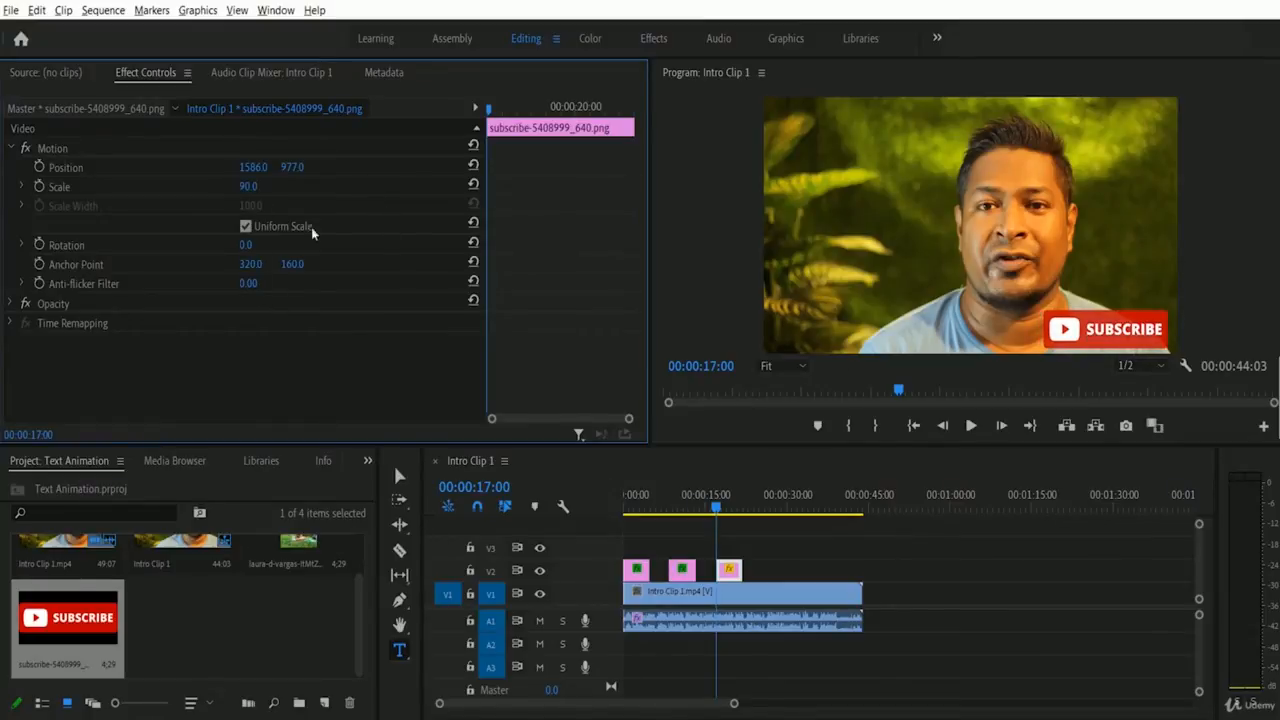
left_click(248, 186)
type("150")
key("Return")
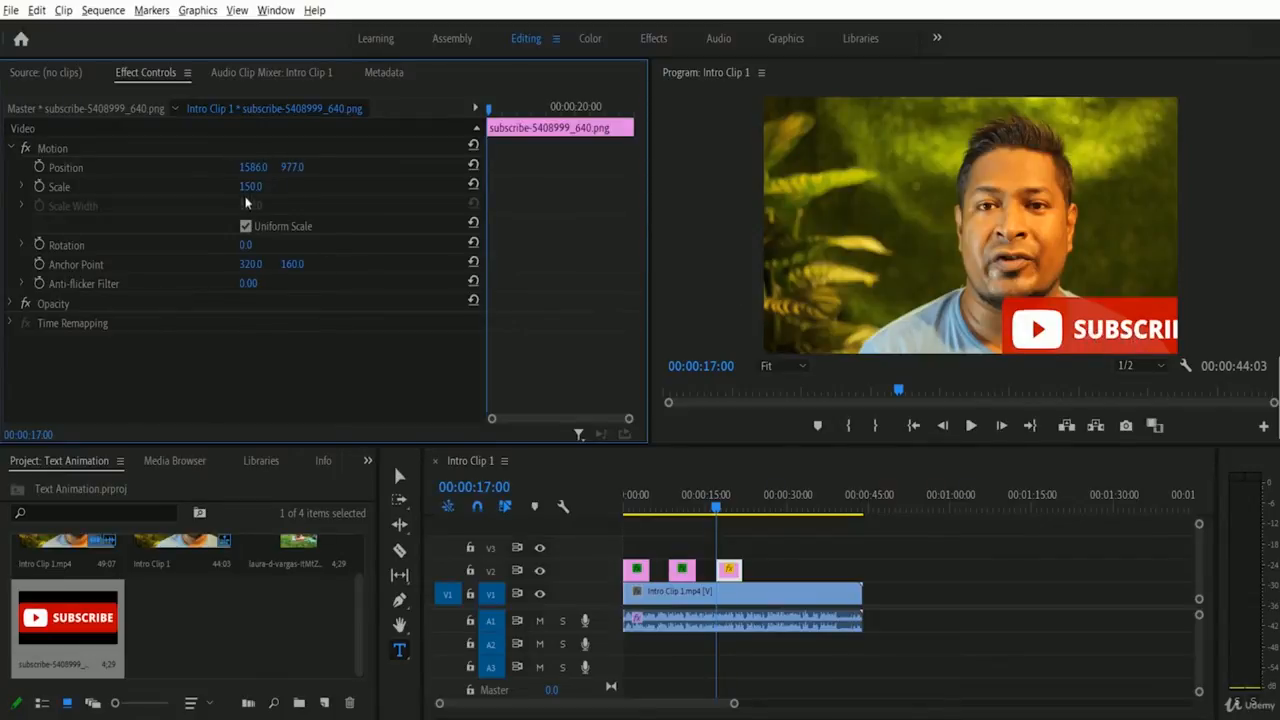
type("90")
key("Return")
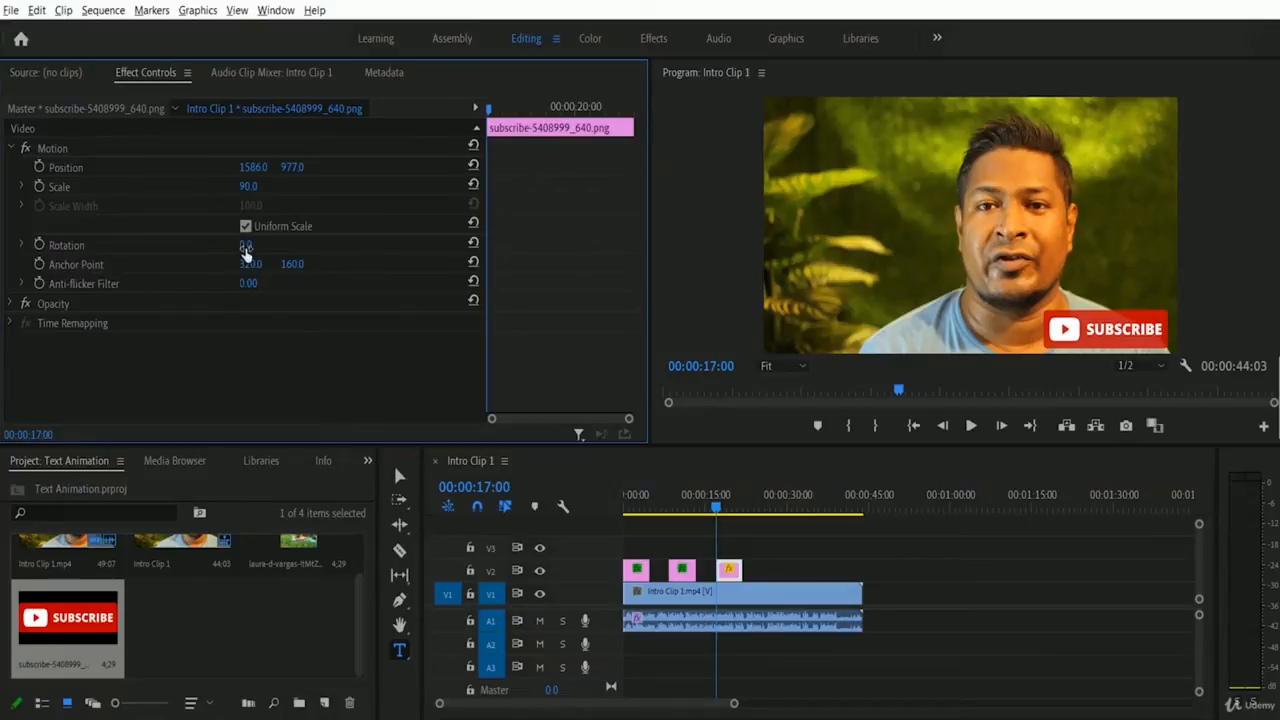
Set Rotation to -20° and enable its keyframe stopwatch at 00:00:17:00
left_click_drag(246, 254, 220, 257)
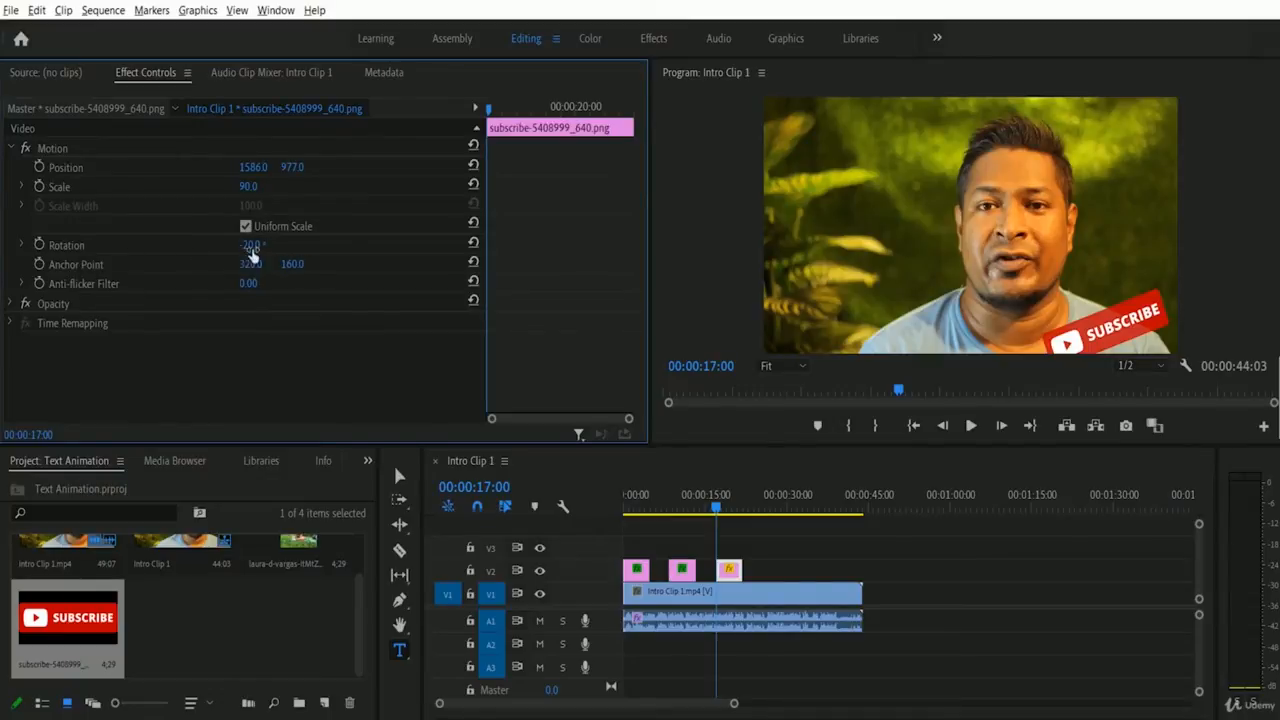
left_click(39, 245)
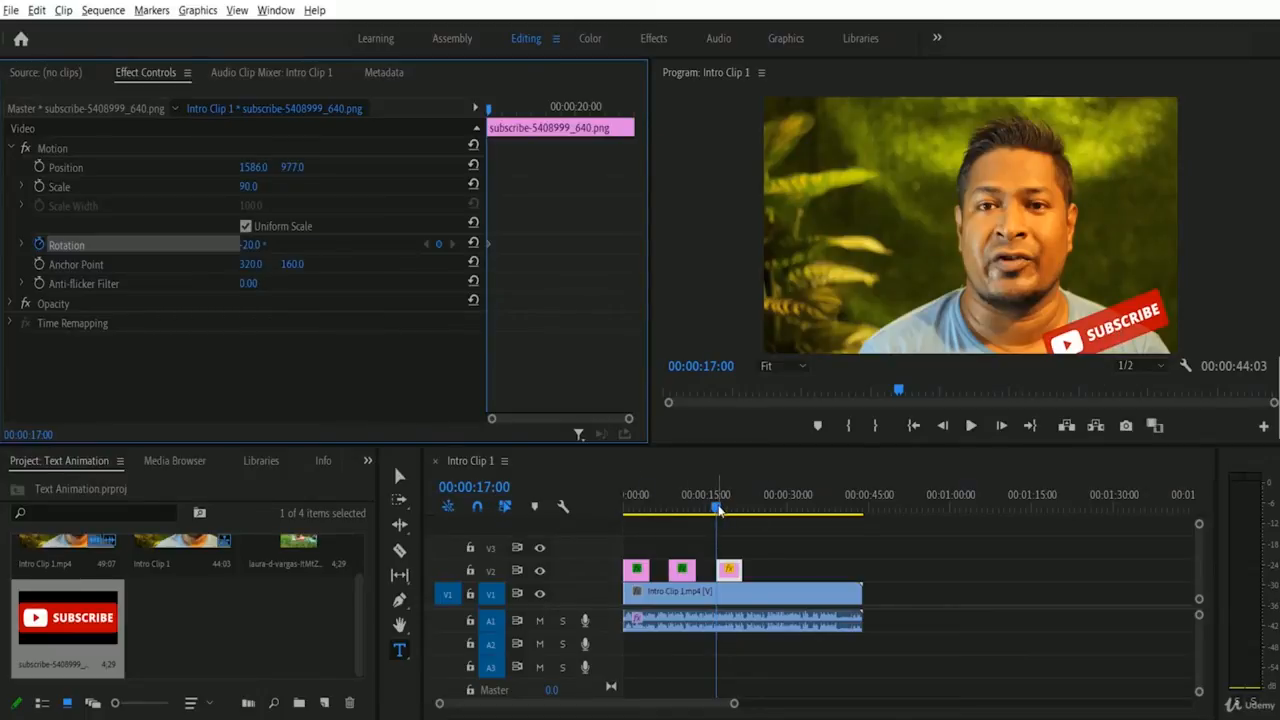
Add a 20° Rotation keyframe at 00:00:18:10, then rewind the playhead
left_click_drag(717, 508, 727, 518)
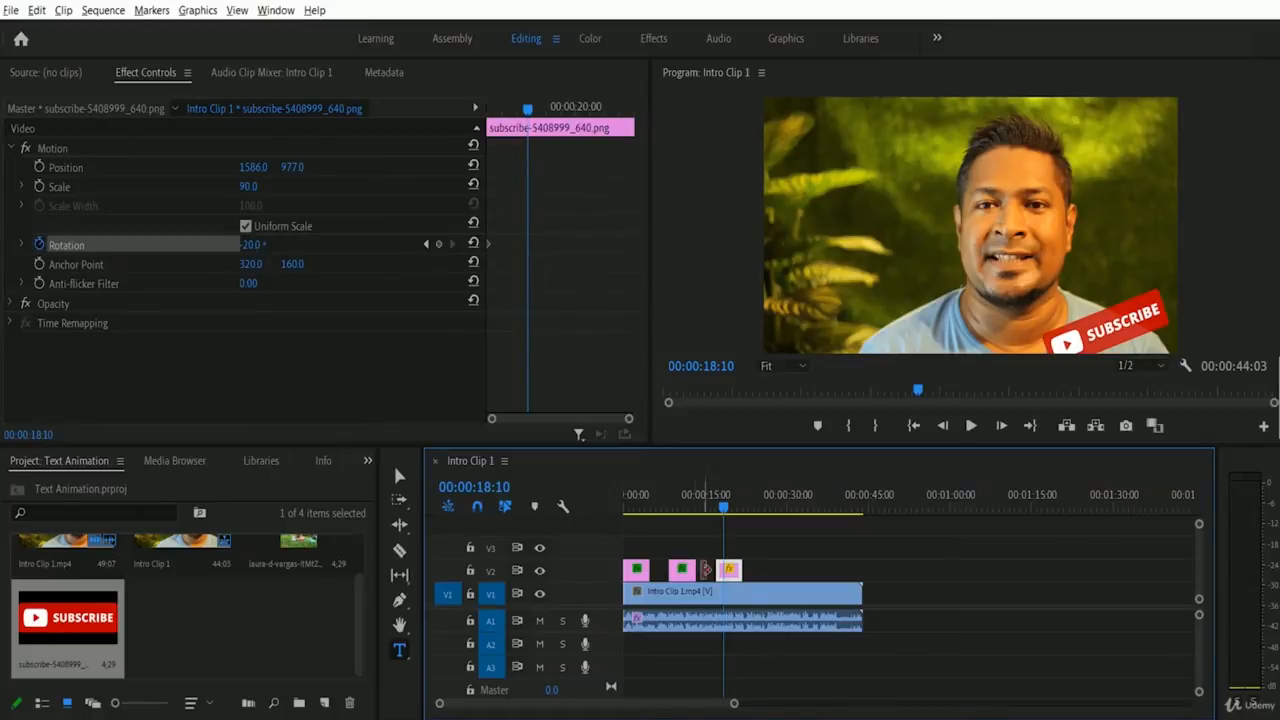
left_click_drag(253, 255, 257, 250)
left_click(258, 252)
key("Return")
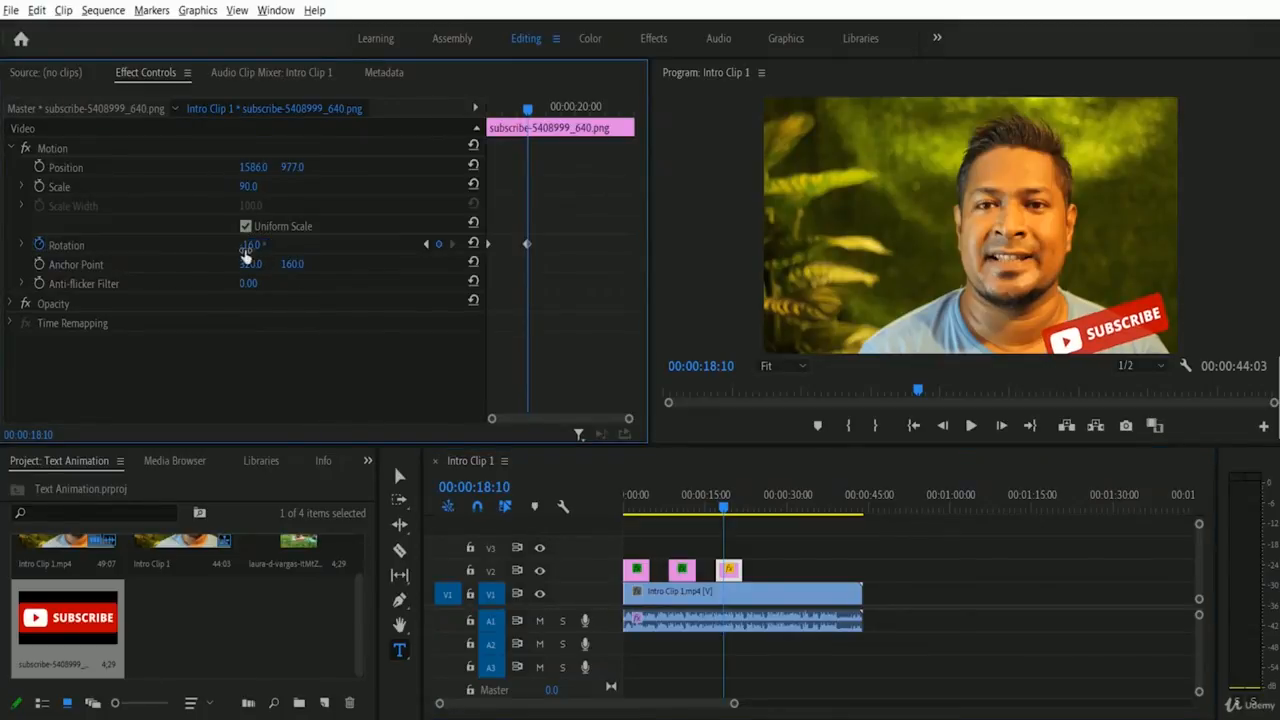
left_click_drag(253, 255, 295, 262)
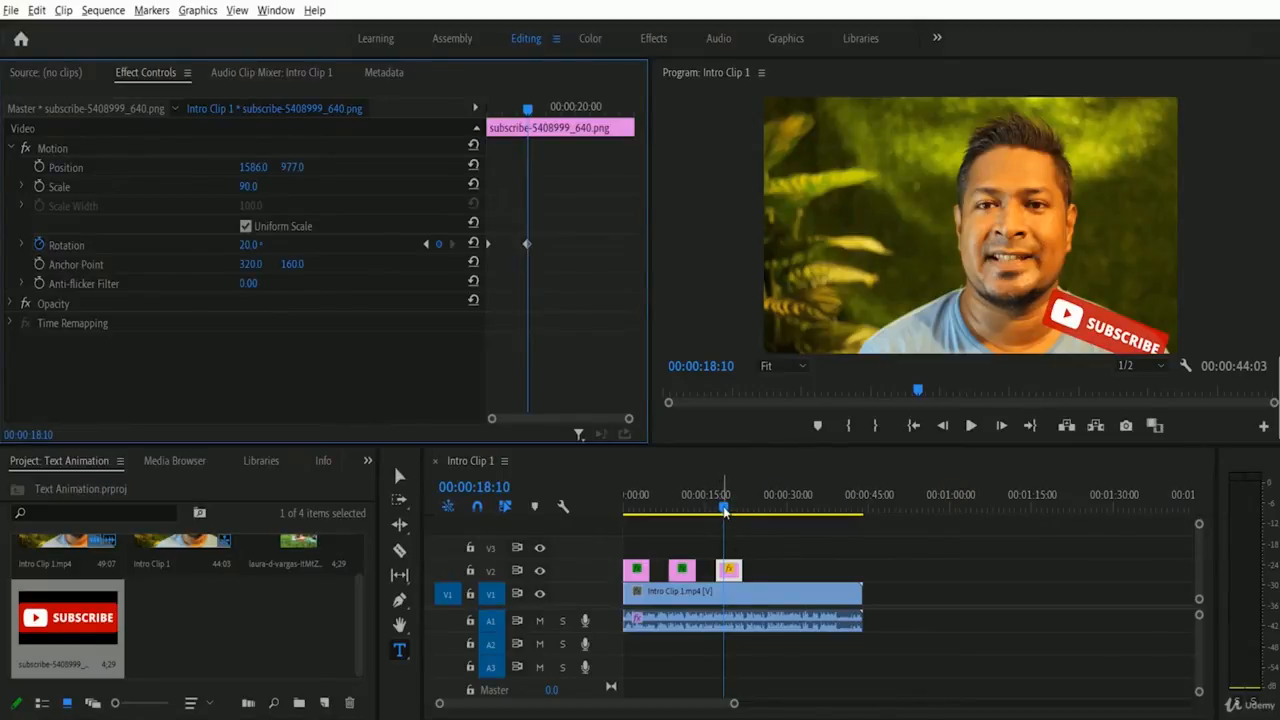
left_click_drag(724, 510, 714, 510)
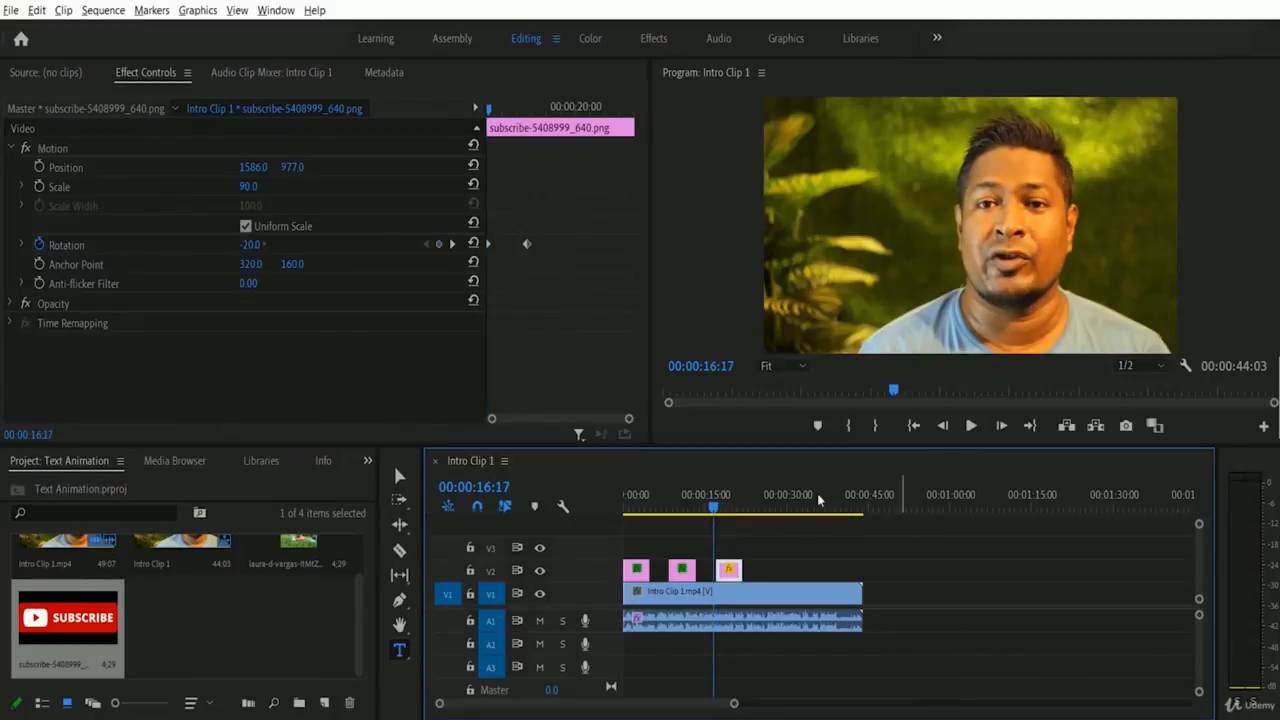
Play back the tilt animation, then move the playhead to 00:00:19:12
left_click(970, 426)
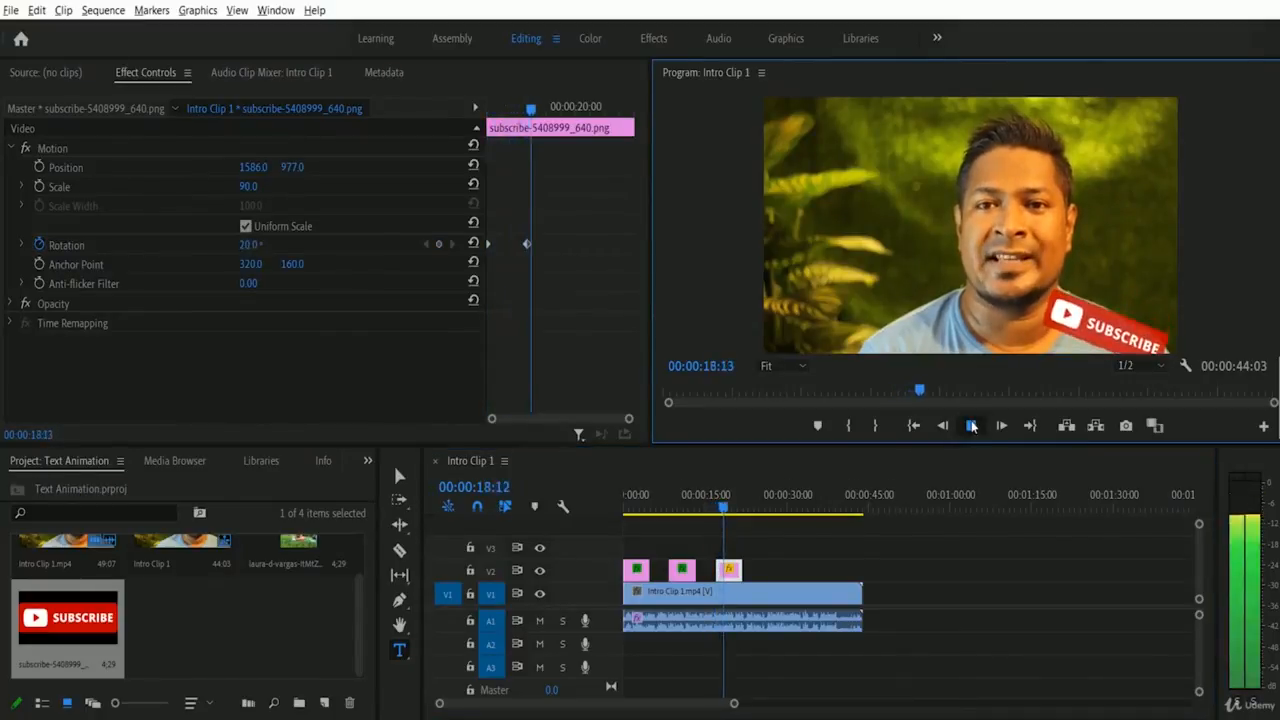
left_click(971, 426)
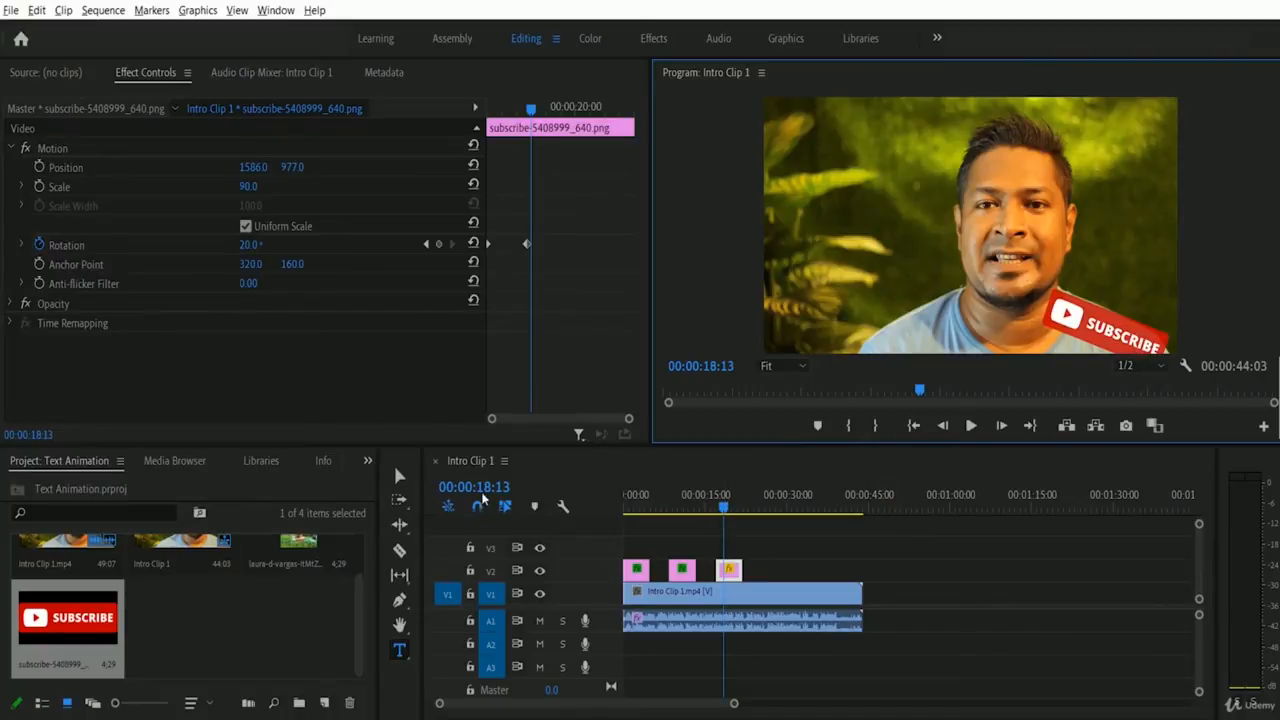
left_click(725, 510)
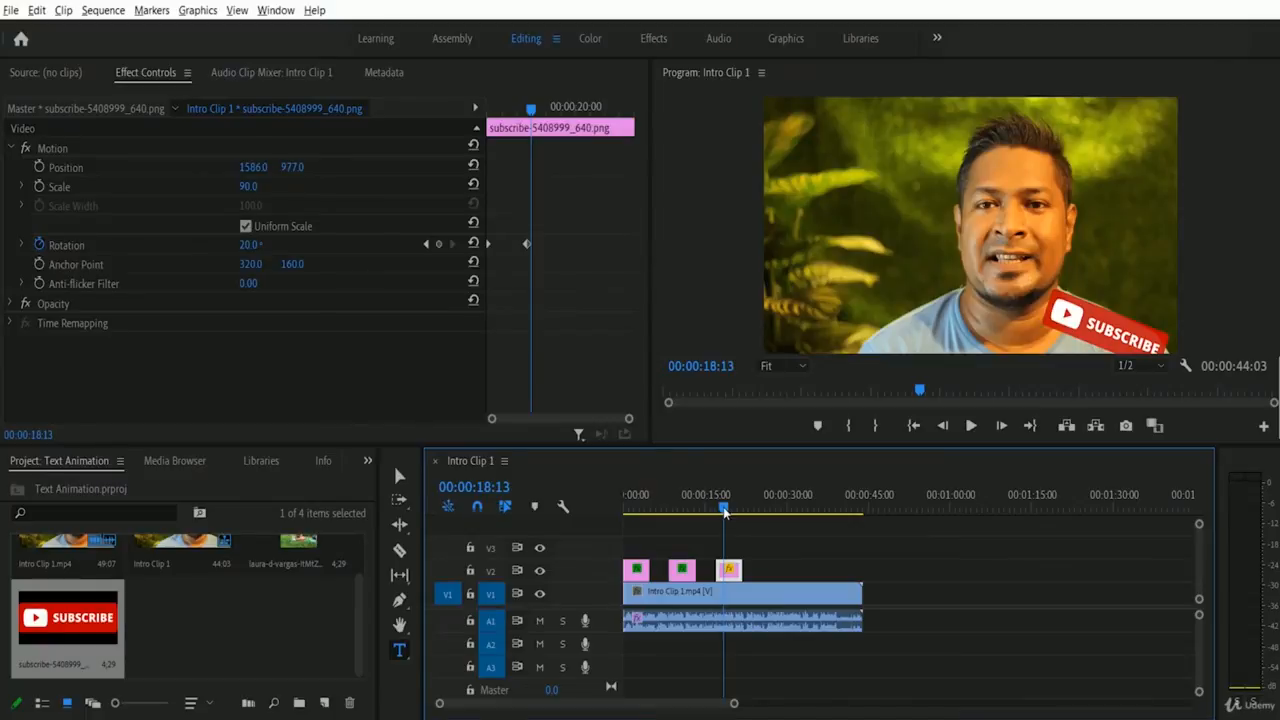
left_click_drag(725, 510, 730, 510)
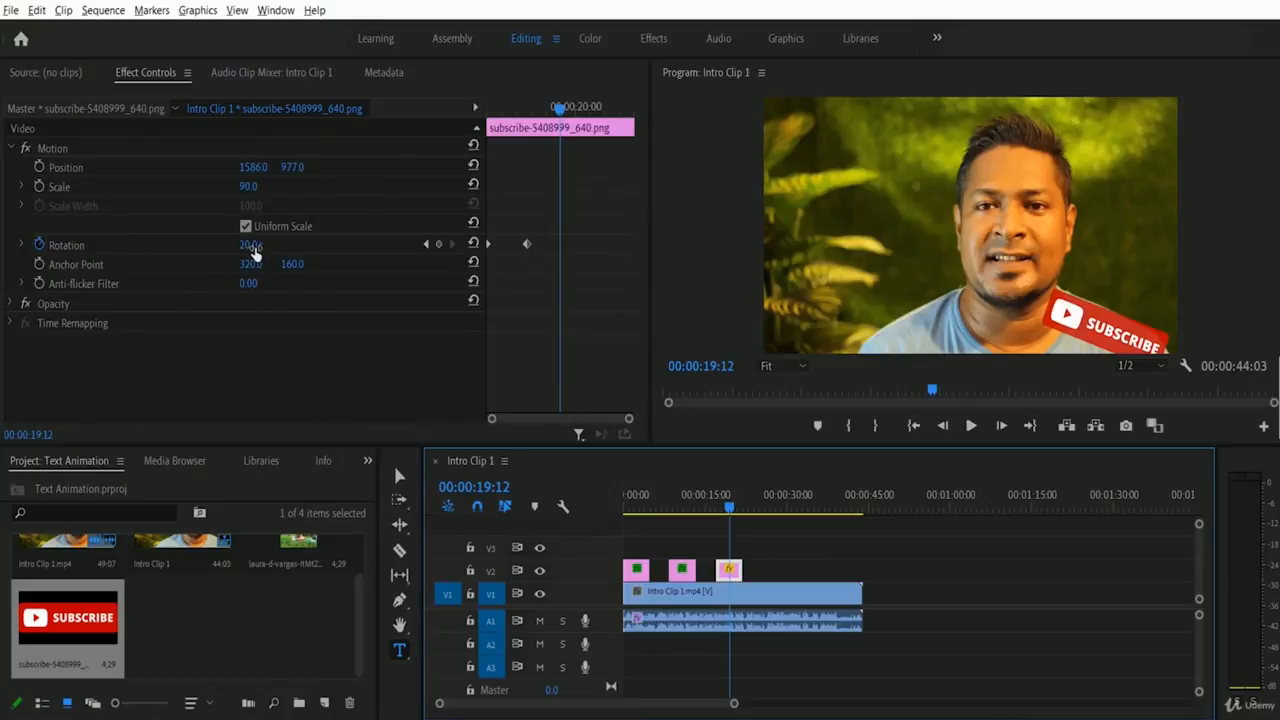
Keyframe Rotation at -20° at 00:00:19:12 and at 20° at 00:00:20:14
left_click_drag(252, 251, 217, 257)
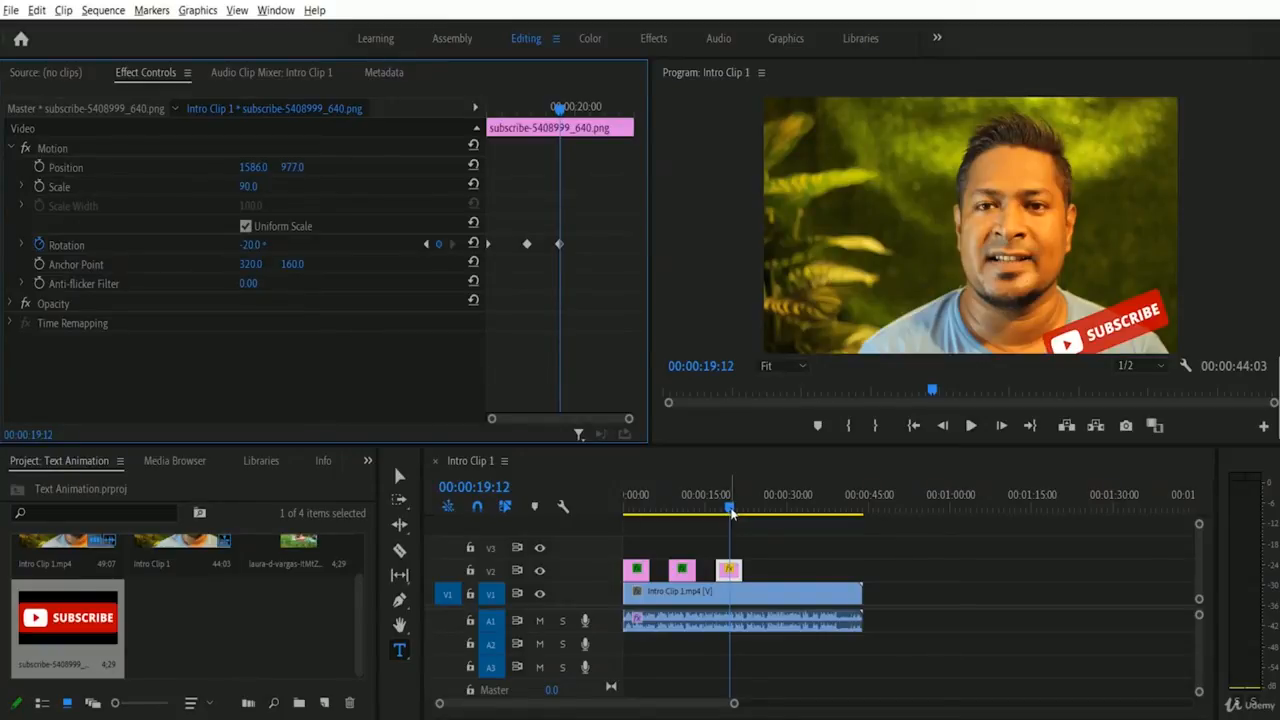
left_click_drag(730, 512, 736, 510)
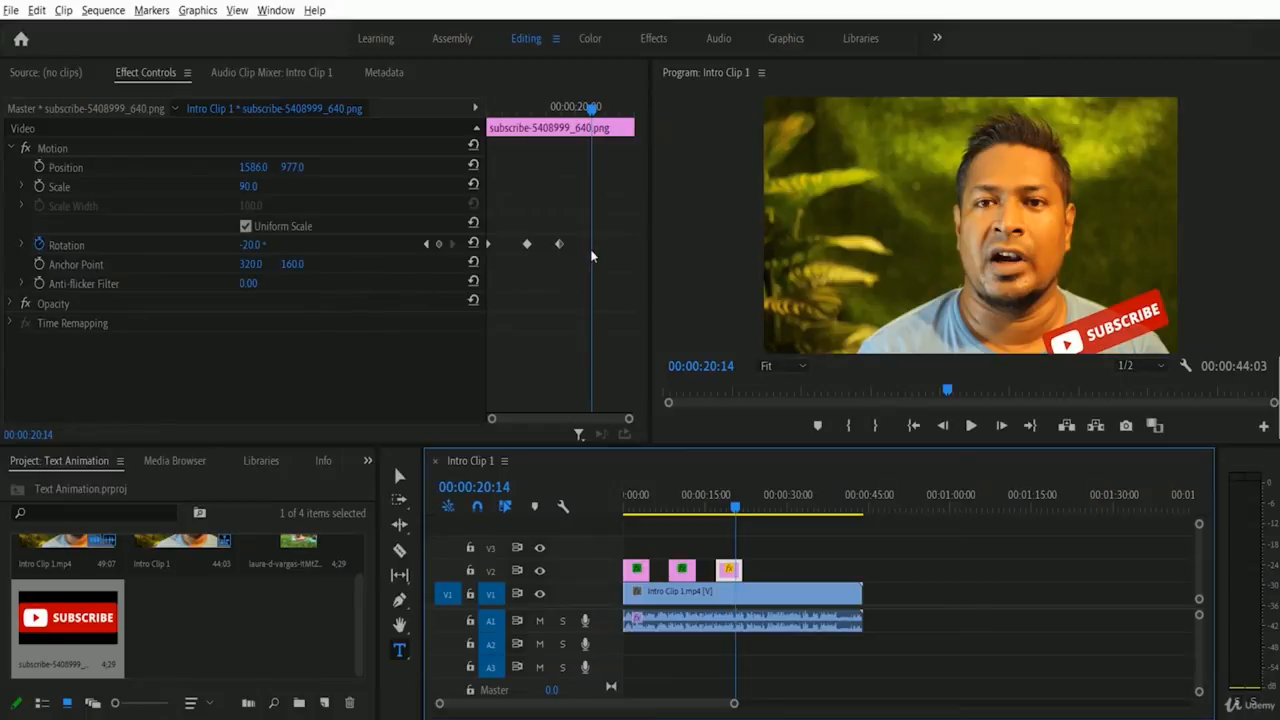
left_click(251, 245)
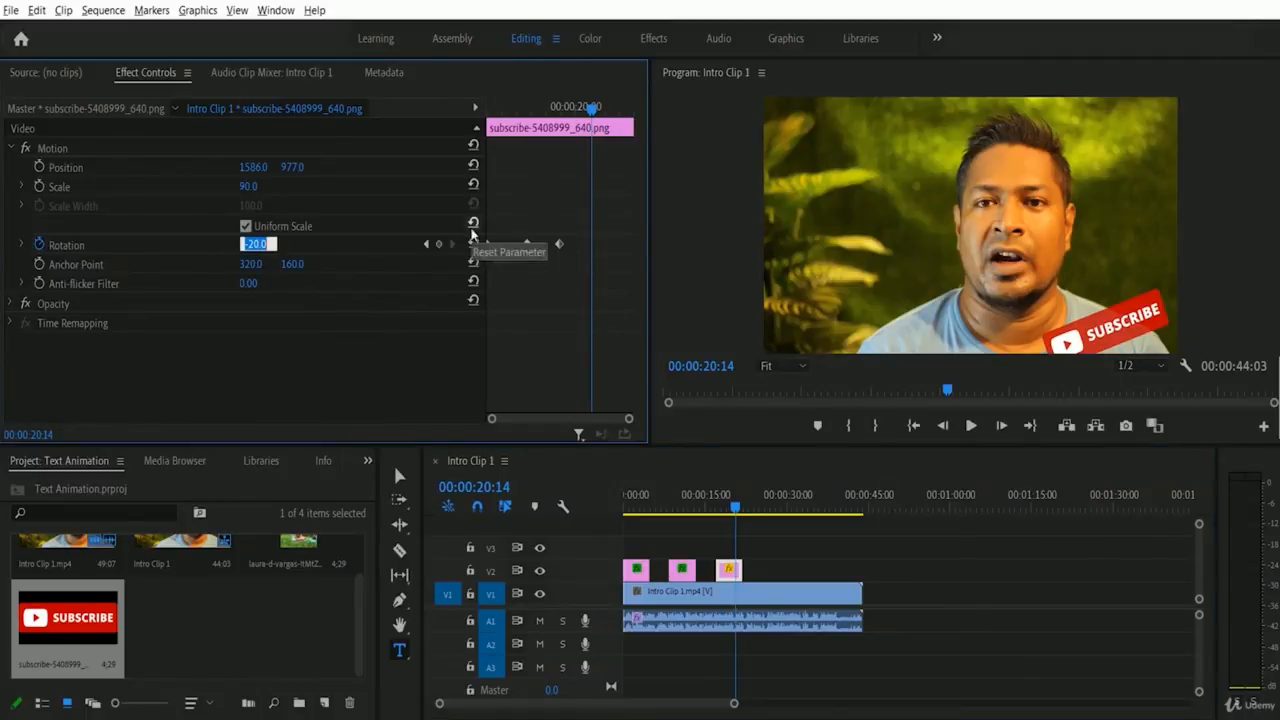
type("20")
key("Return")
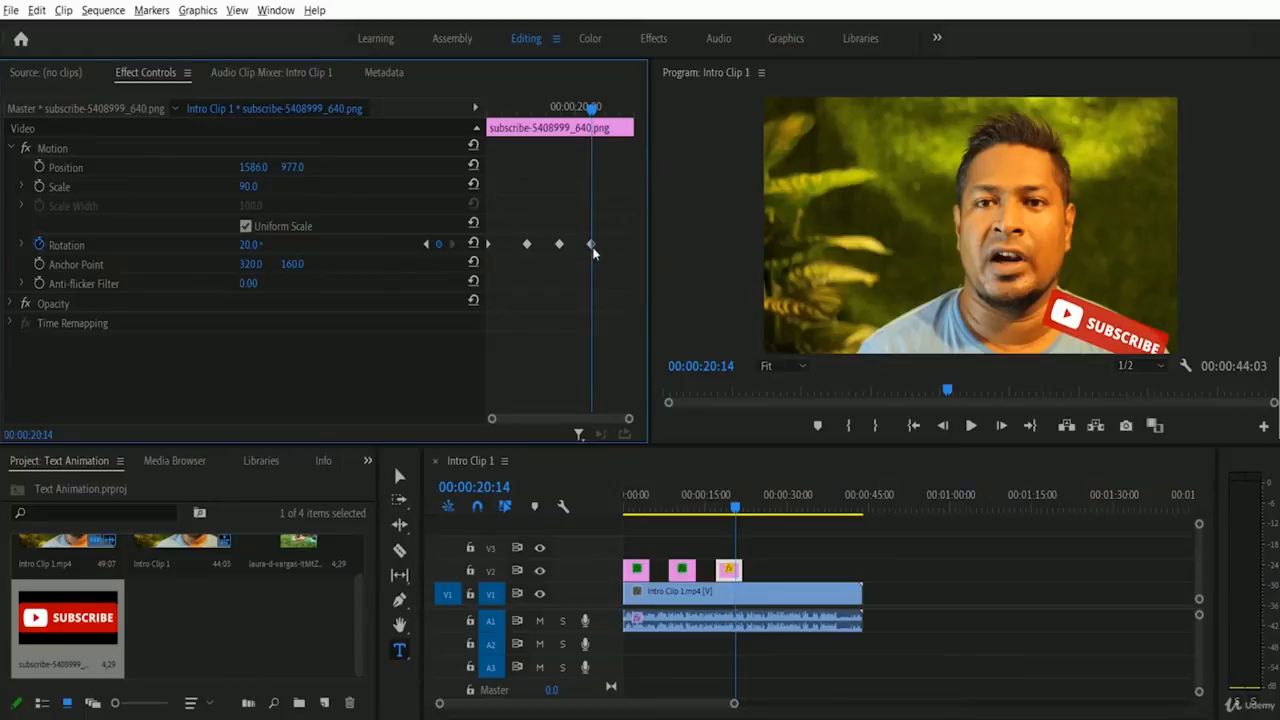
With snapping on, add a 0° Rotation keyframe at 00:00:21:16, then return to 00:00:16:02
left_click(737, 510)
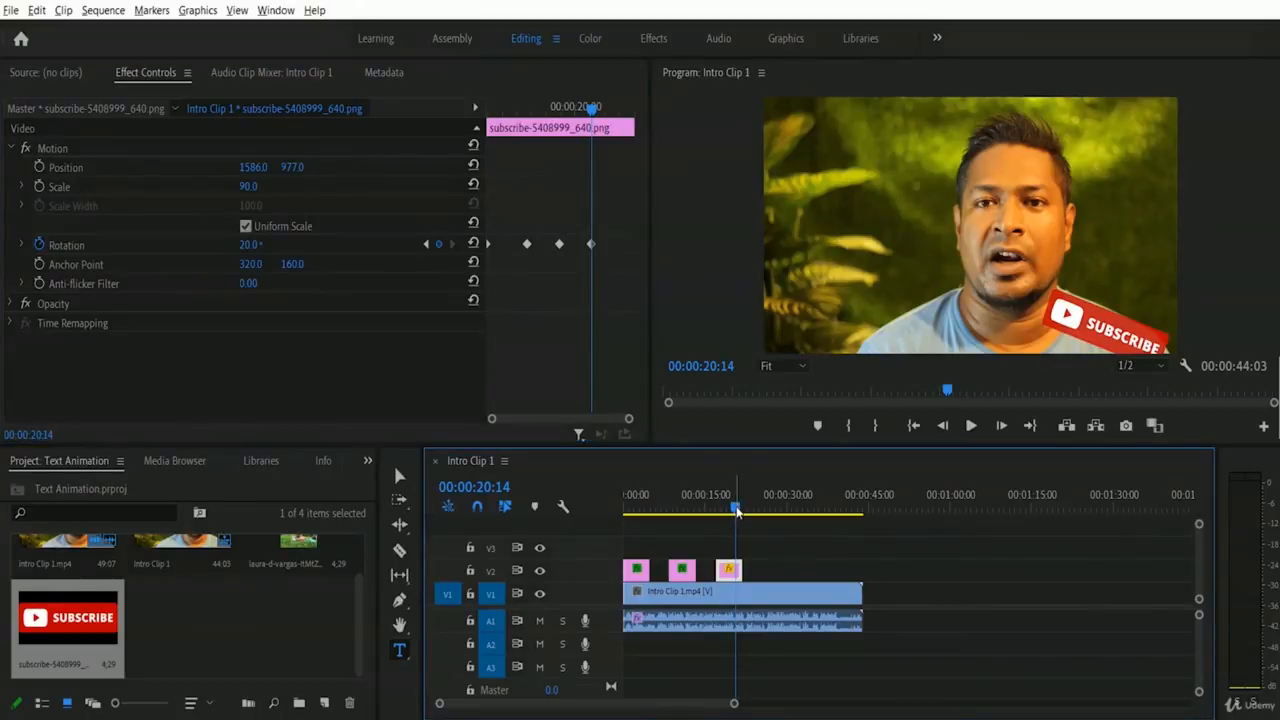
left_click_drag(737, 512, 745, 512)
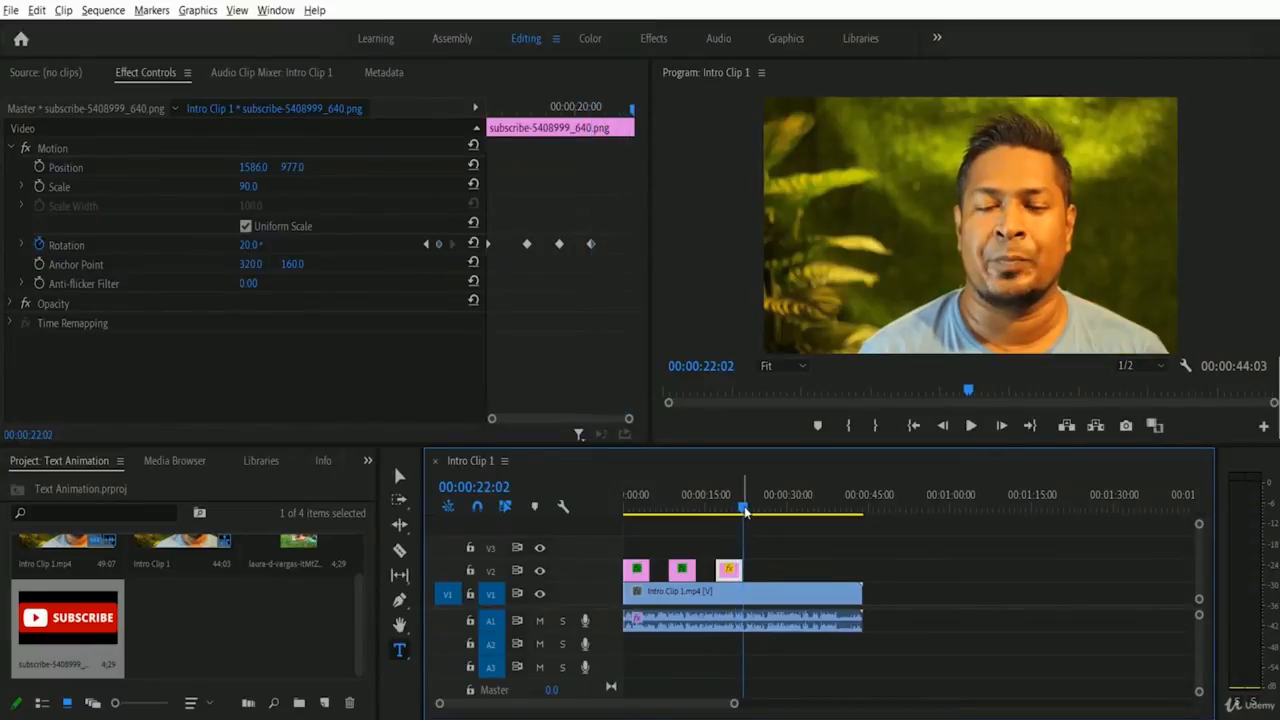
left_click_drag(745, 510, 741, 510)
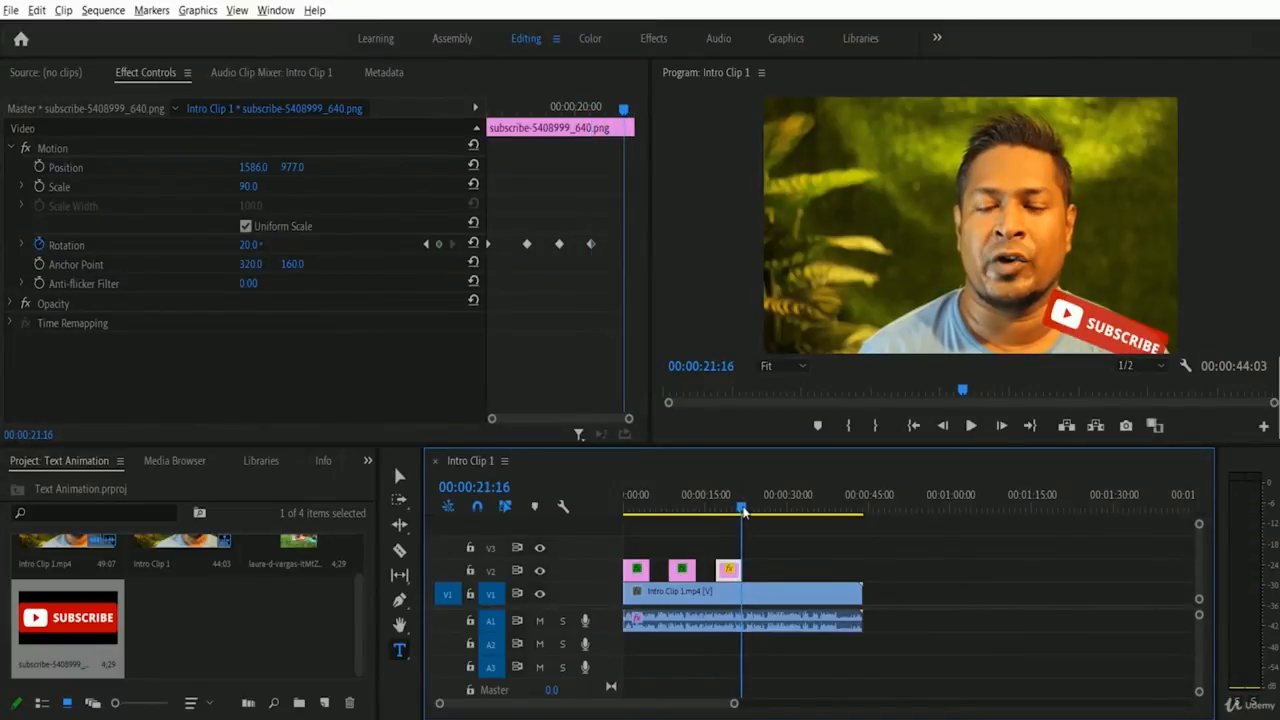
left_click(478, 506)
left_click(250, 245)
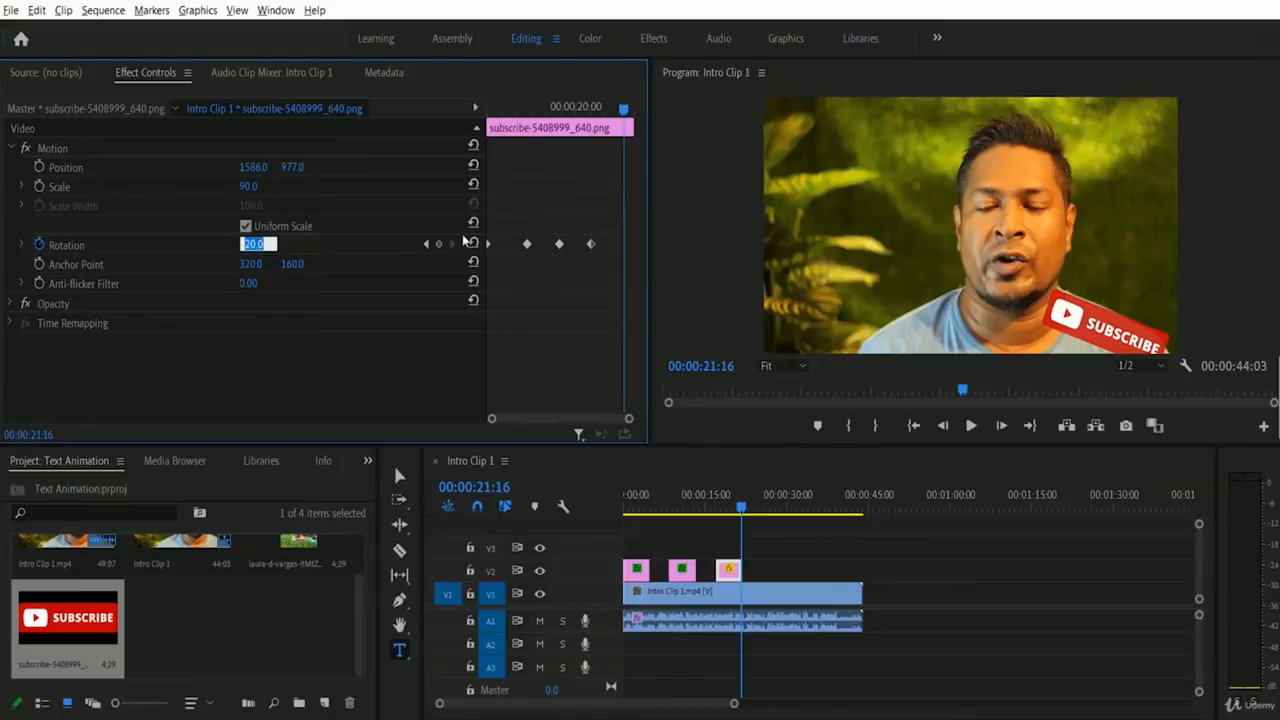
type("0")
key("Return")
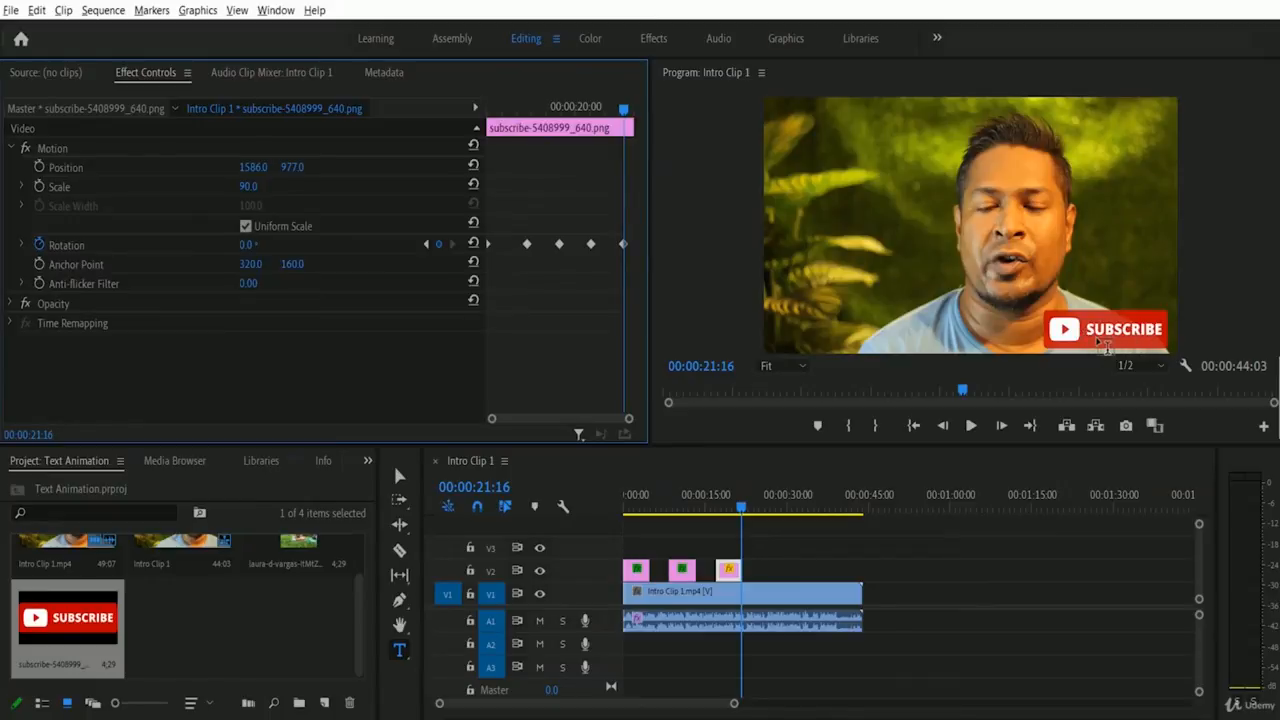
left_click(712, 507)
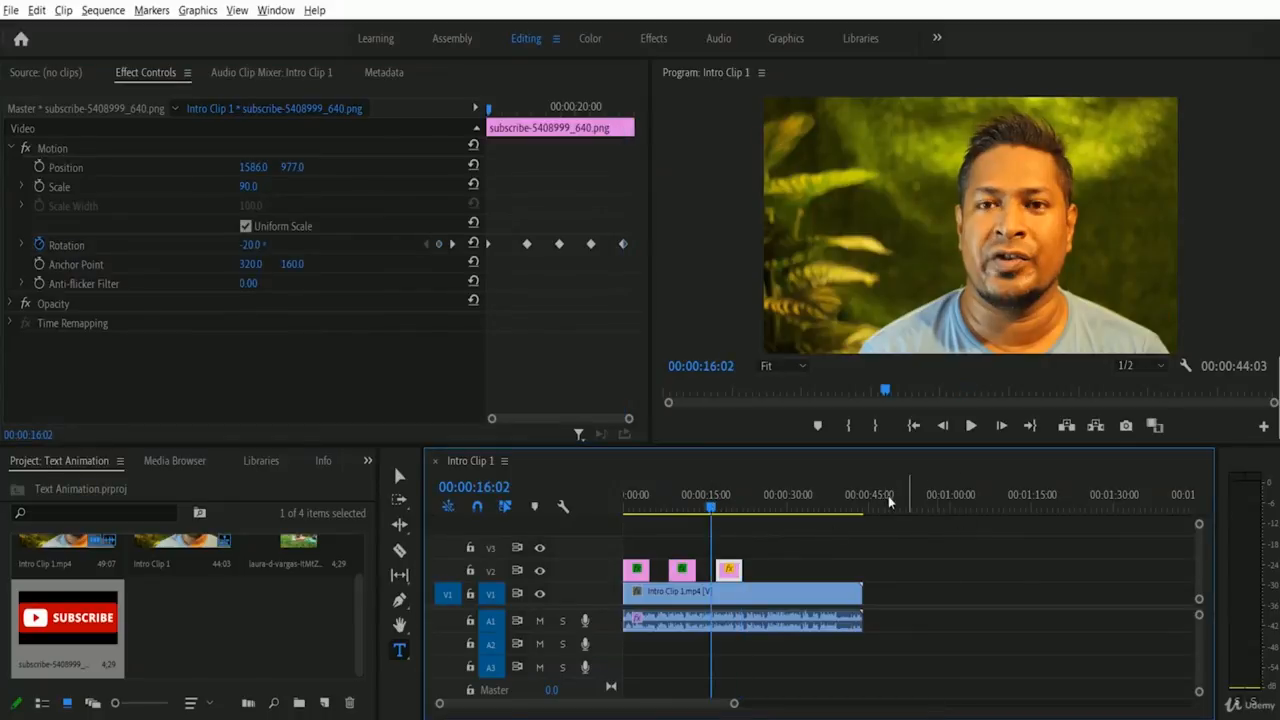
Play back the Subscribe wiggle, then select the park photo in the Project panel
left_click(972, 427)
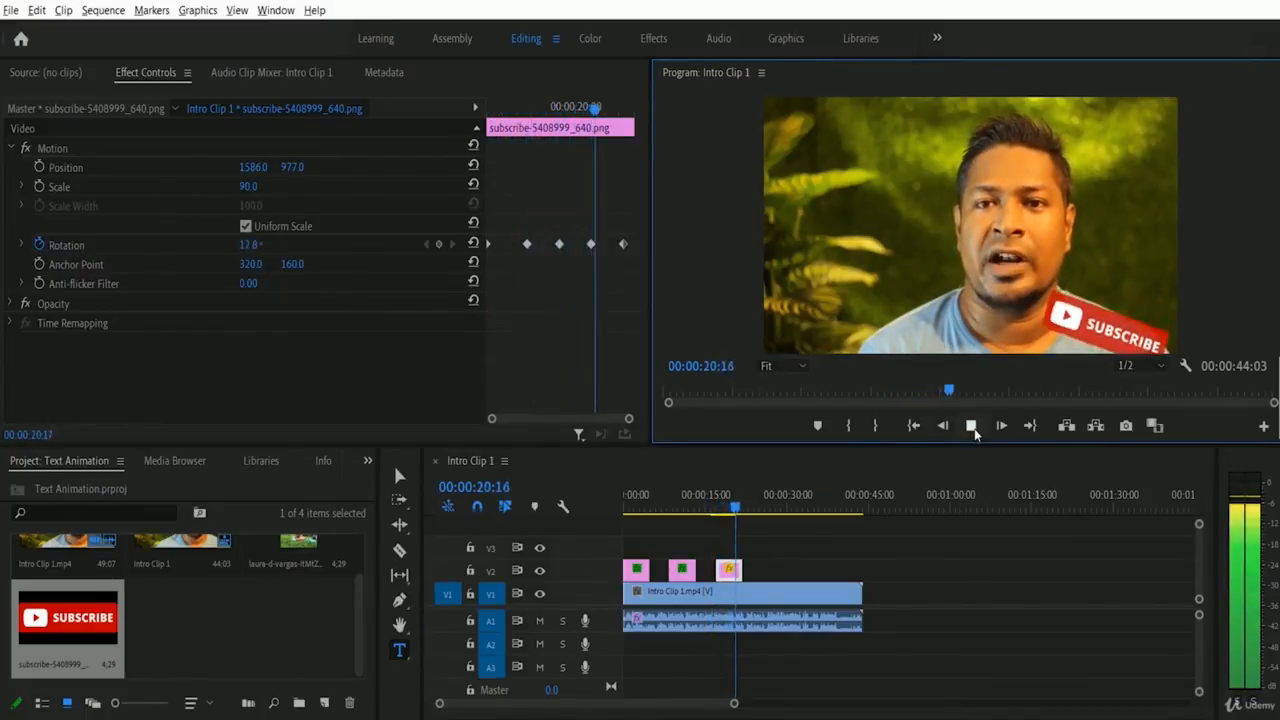
left_click(972, 427)
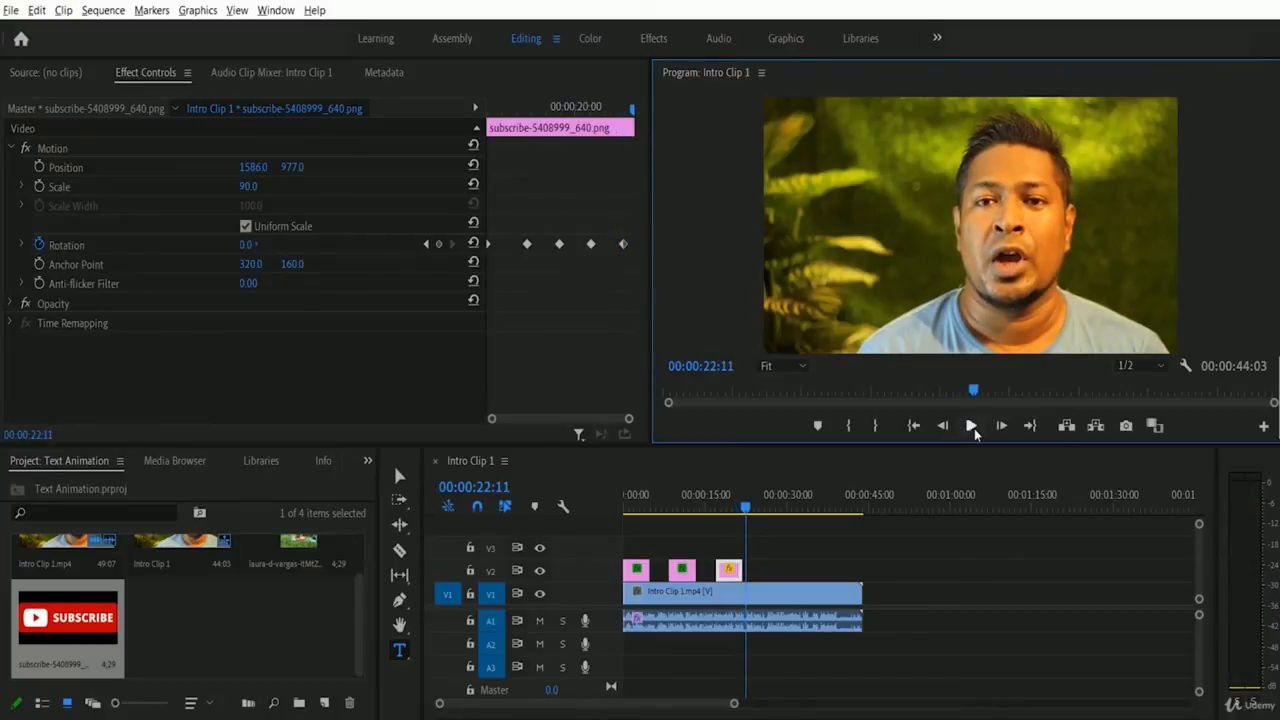
left_click(720, 508)
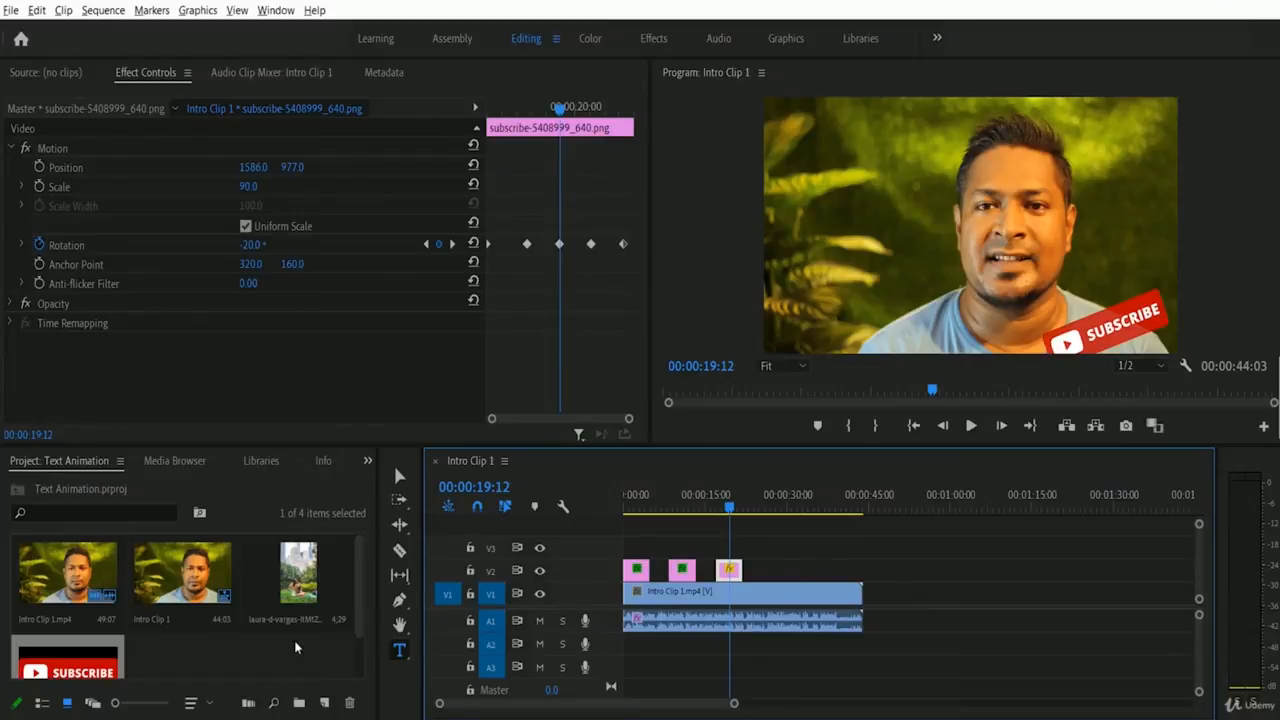
left_click(285, 582)
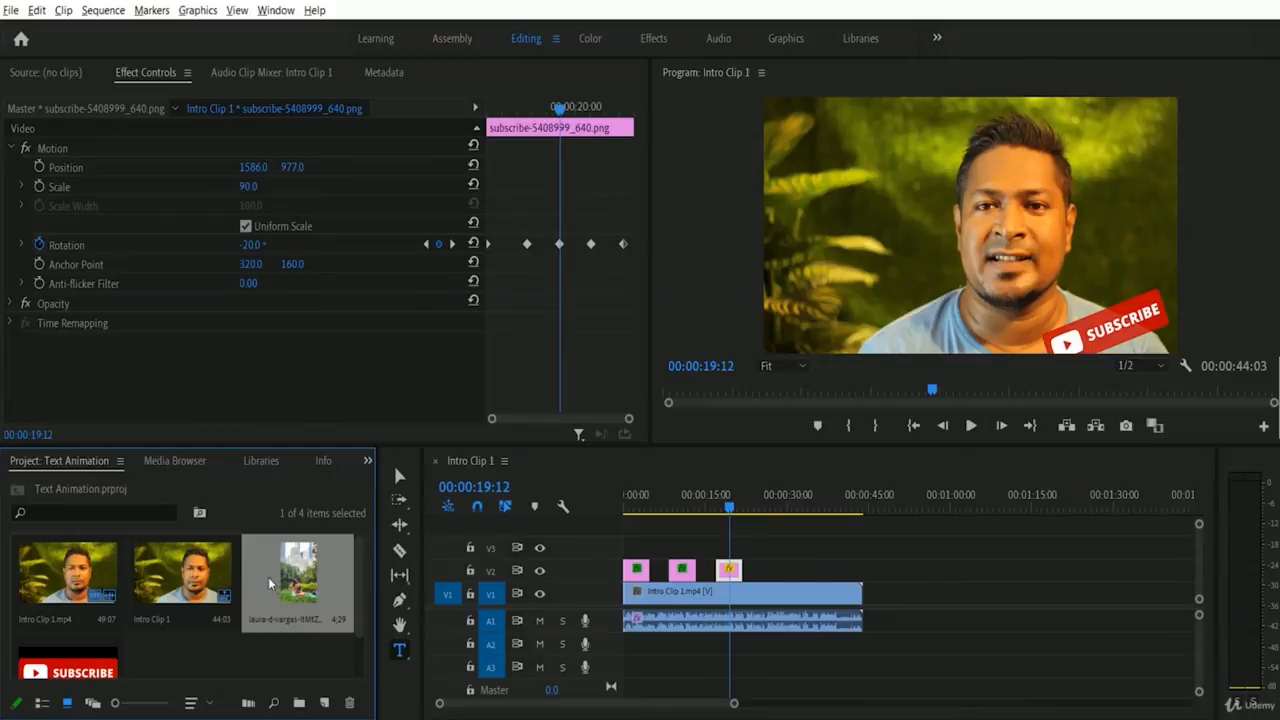
Drop the park photo onto V2 at 27:05, after the Subscribe clip, and zoom the timeline around it
left_click_drag(268, 577, 775, 583)
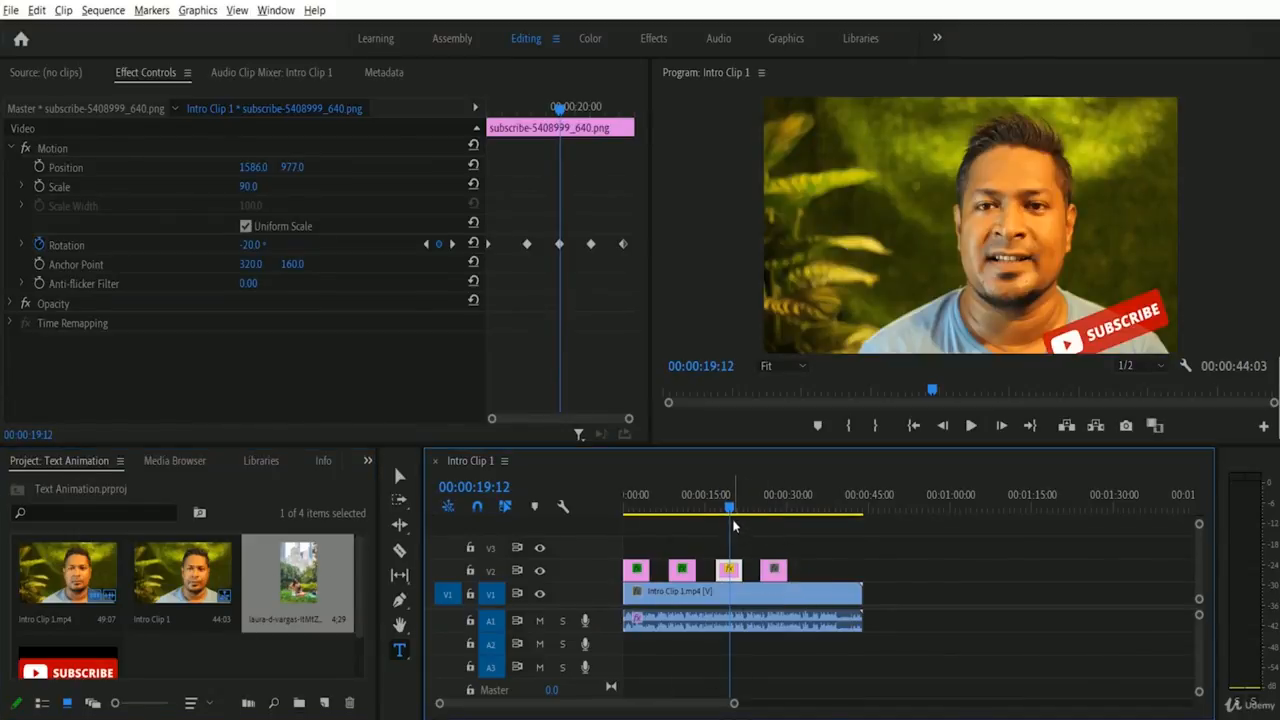
left_click(773, 507)
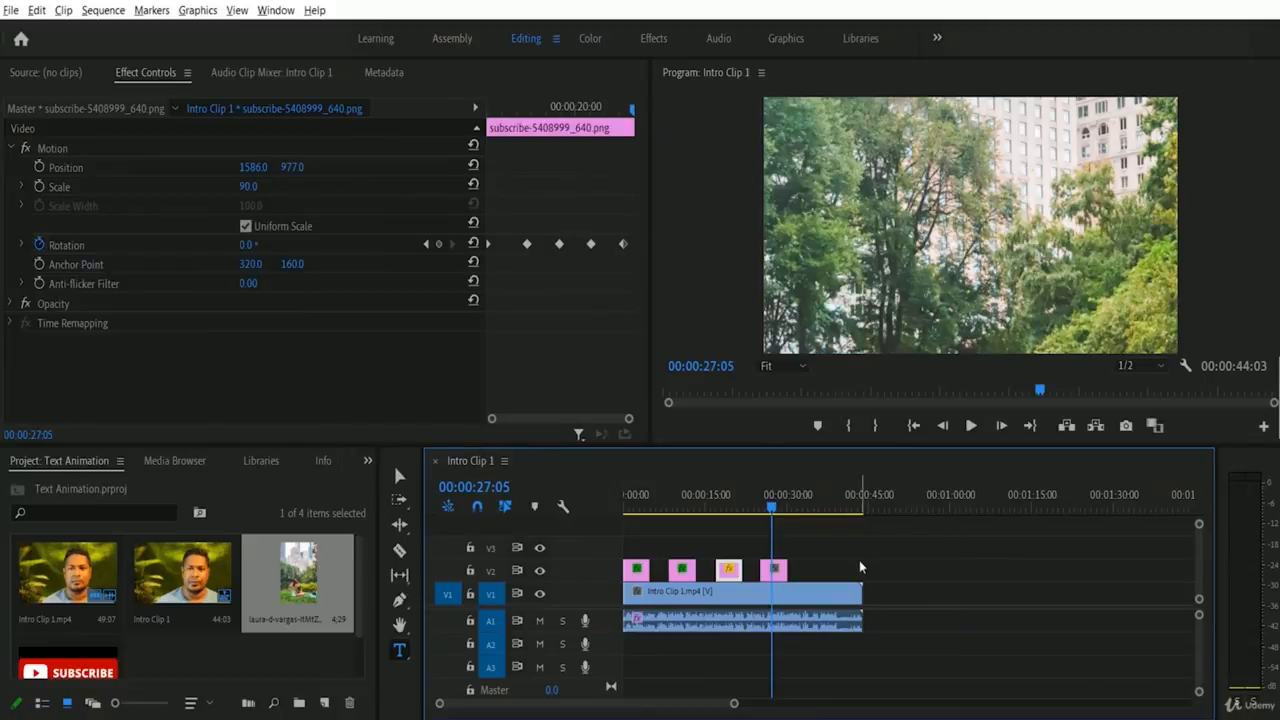
left_click(779, 574)
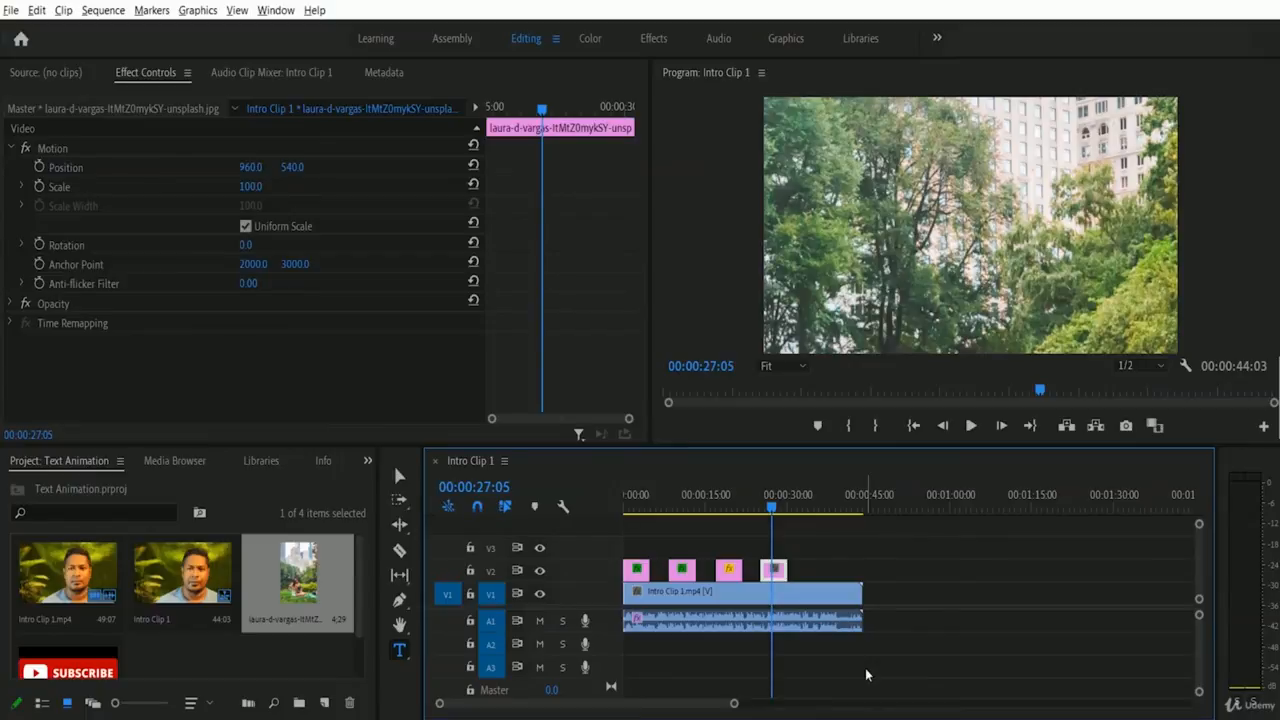
key("=")
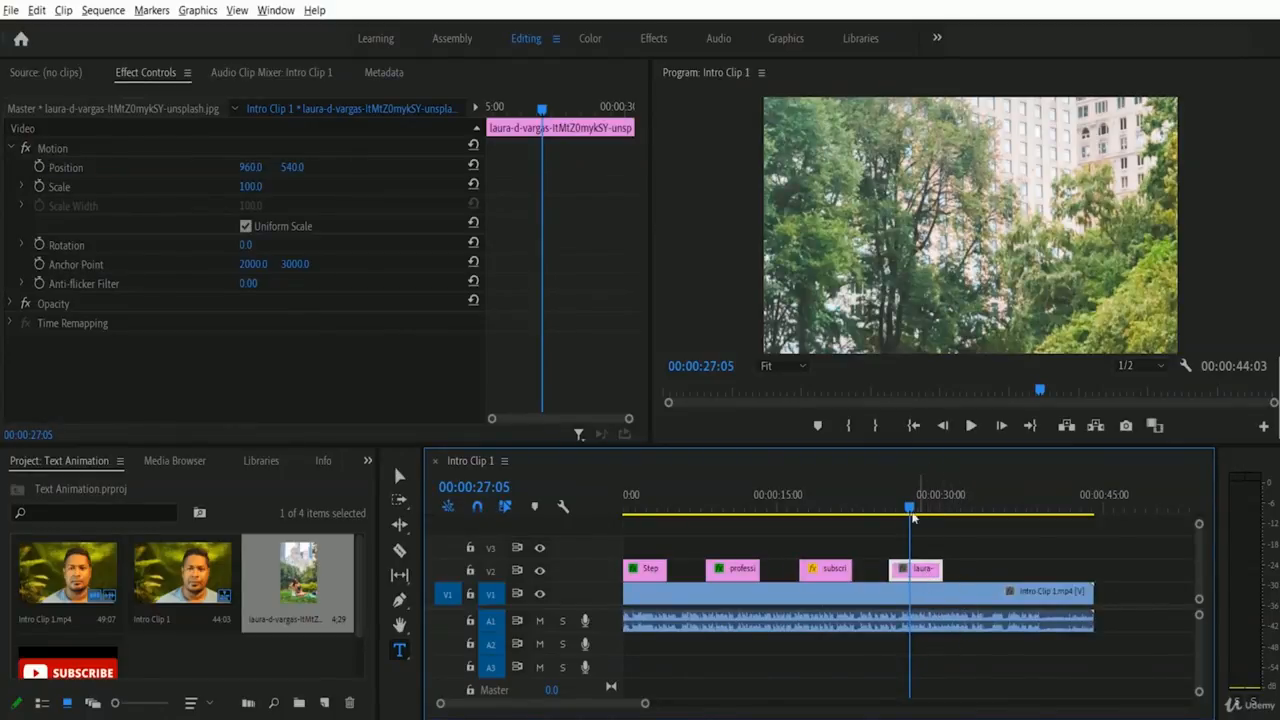
Apply Scale to Frame Size to the park photo clip and scrub a few frames forward to check it
right_click(922, 570)
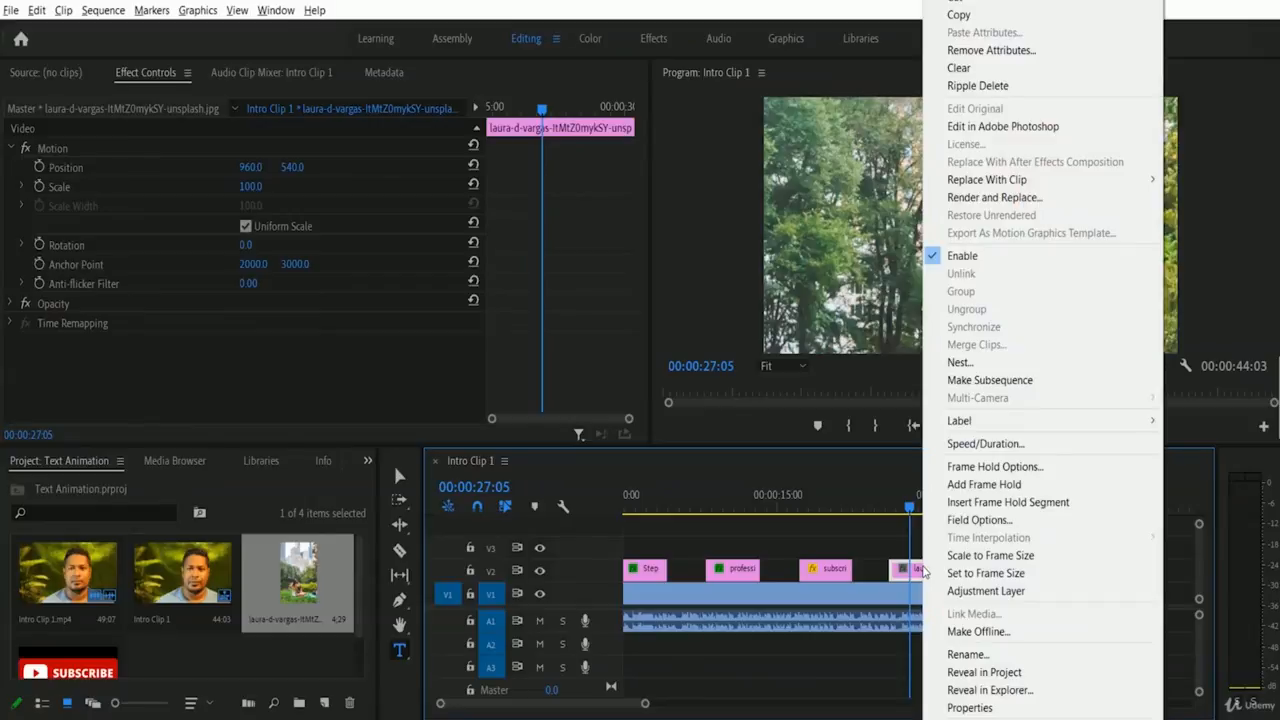
left_click(1049, 555)
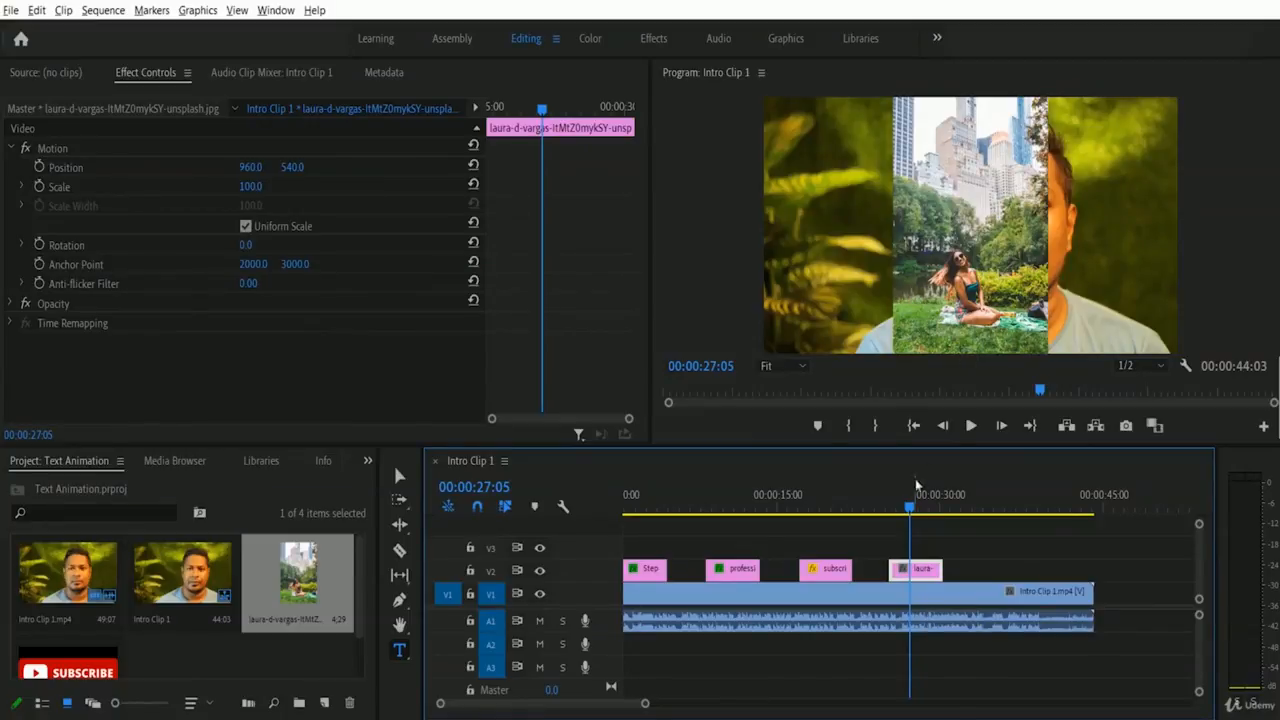
left_click_drag(909, 509, 986, 509)
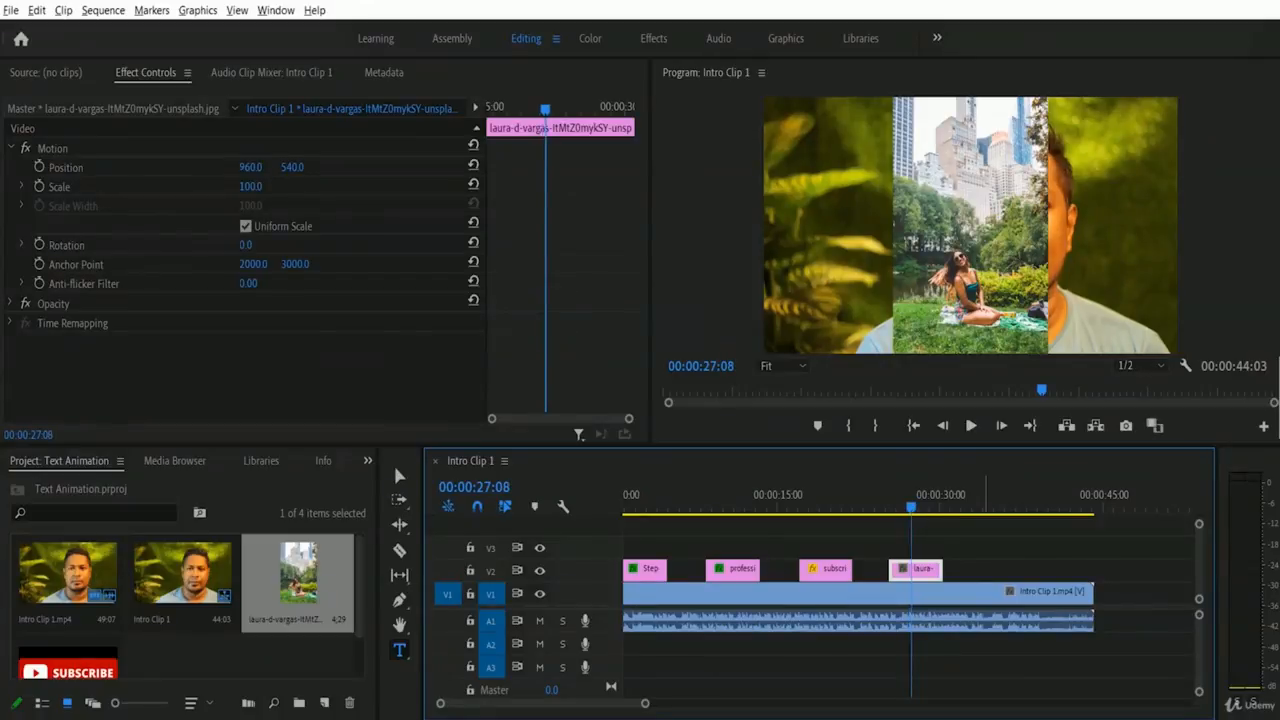
Add a starting Scale keyframe of 100 on the park photo at 25:08
left_click(892, 512)
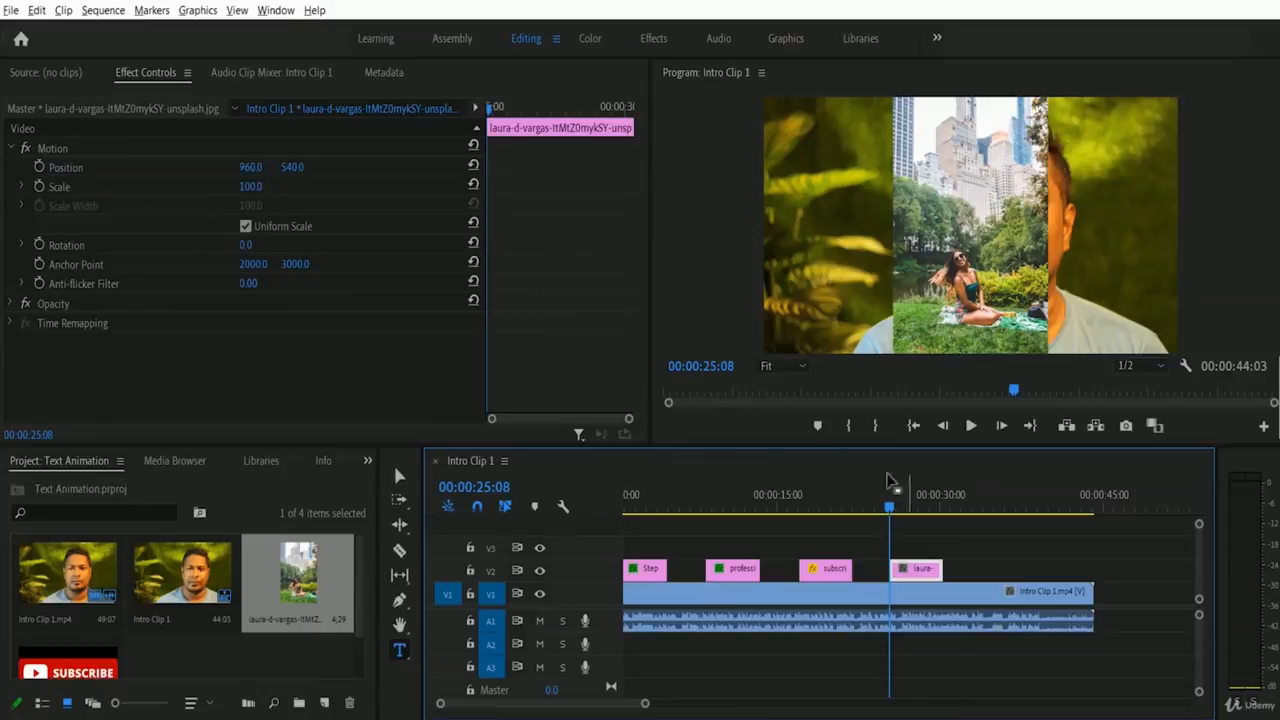
left_click(40, 187)
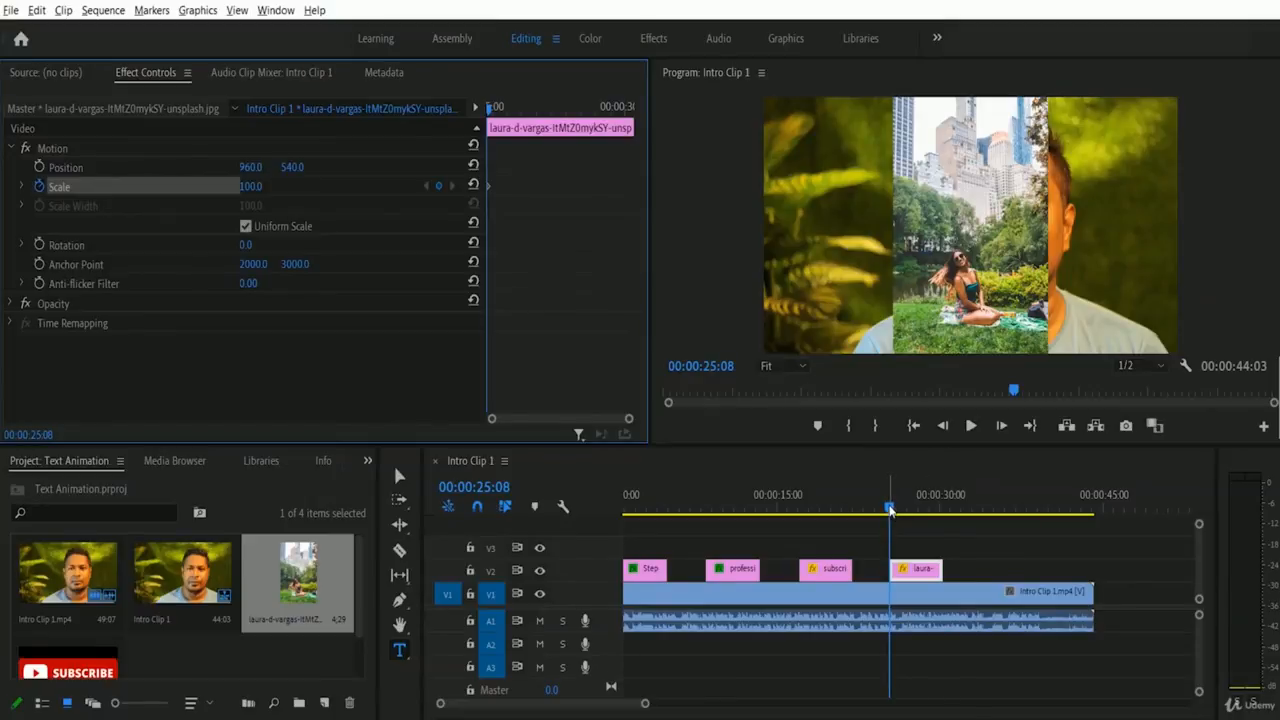
Set an ending Scale keyframe of 150 at 28:04, then return the playhead to 25:04
left_click_drag(890, 509, 920, 510)
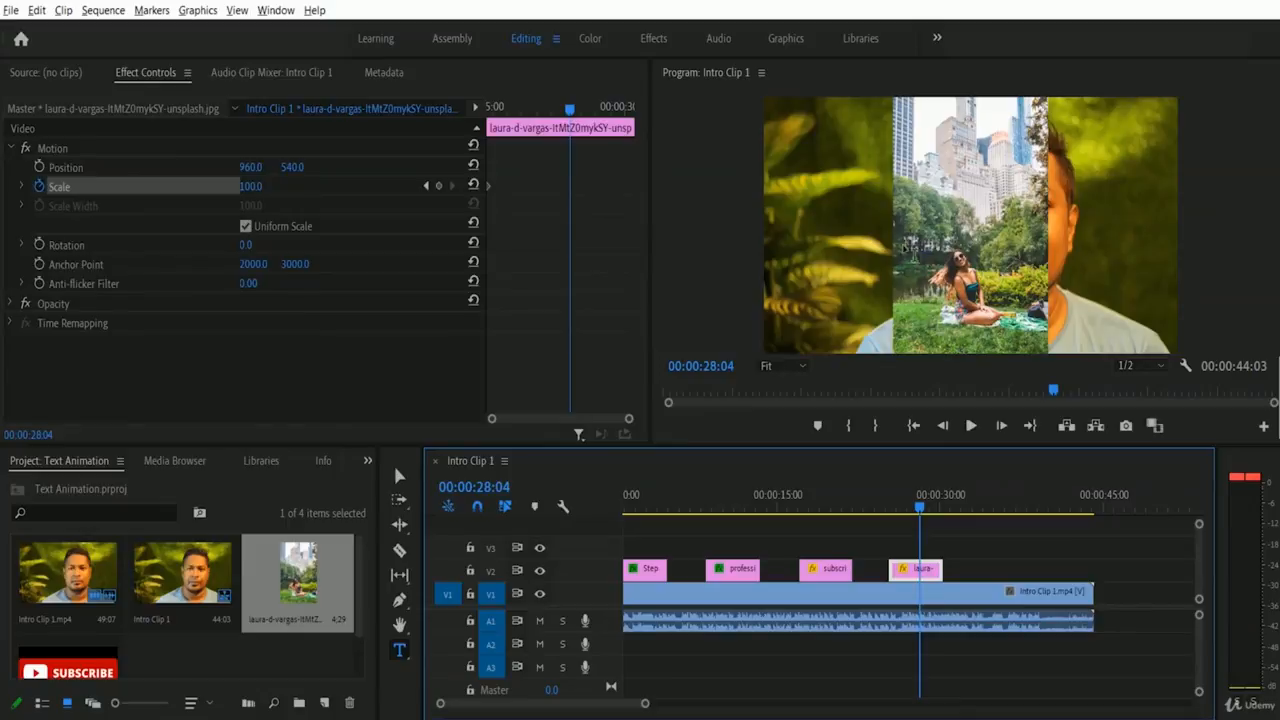
left_click(252, 188)
left_click(250, 187)
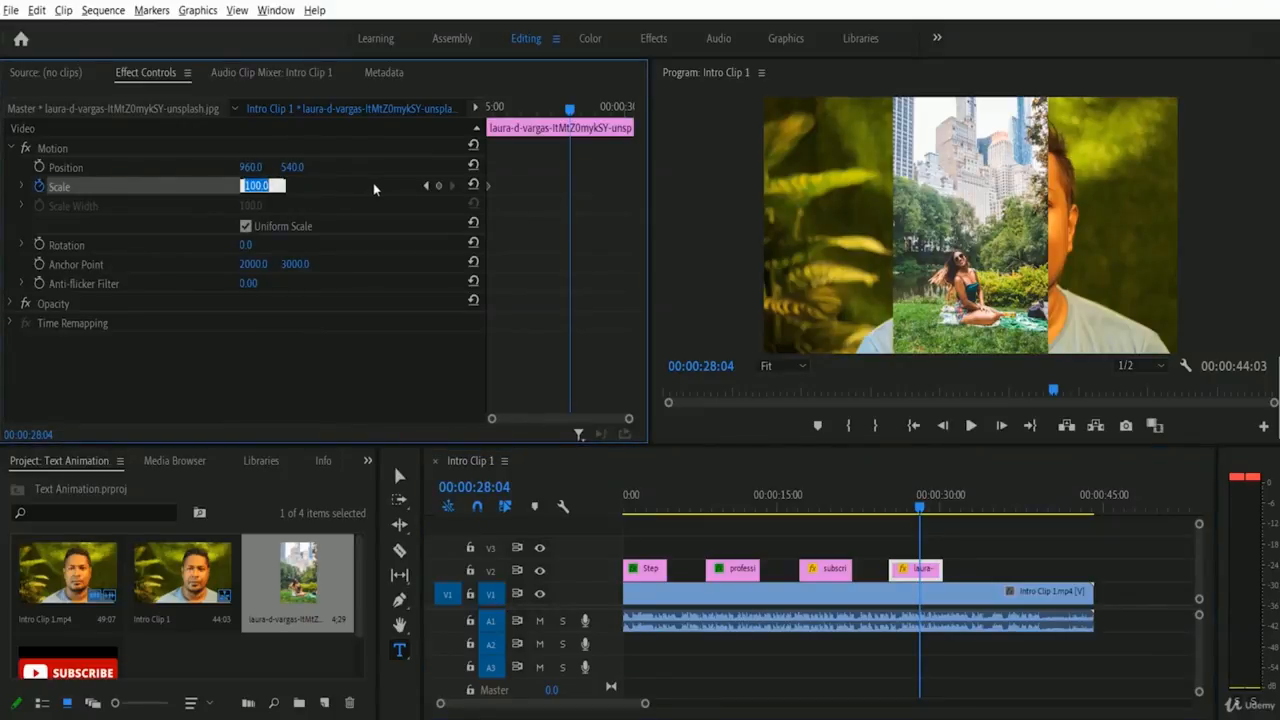
type("150")
key("Return")
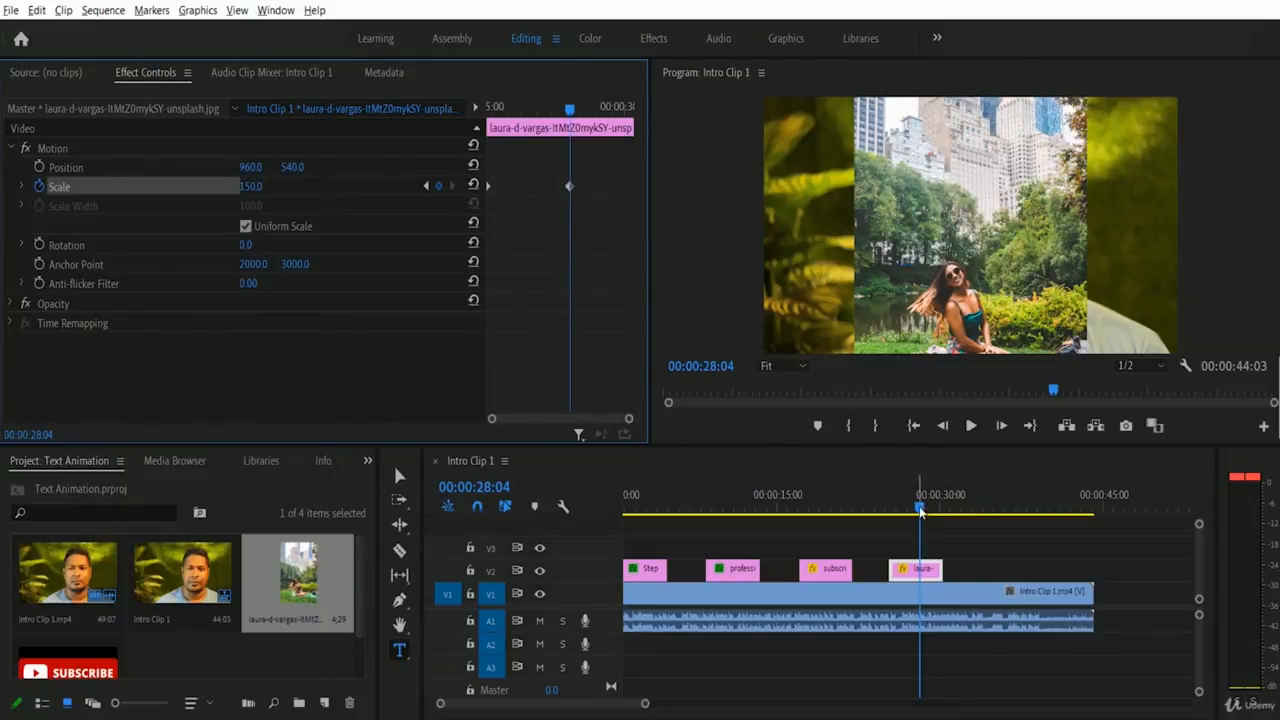
left_click_drag(920, 510, 887, 510)
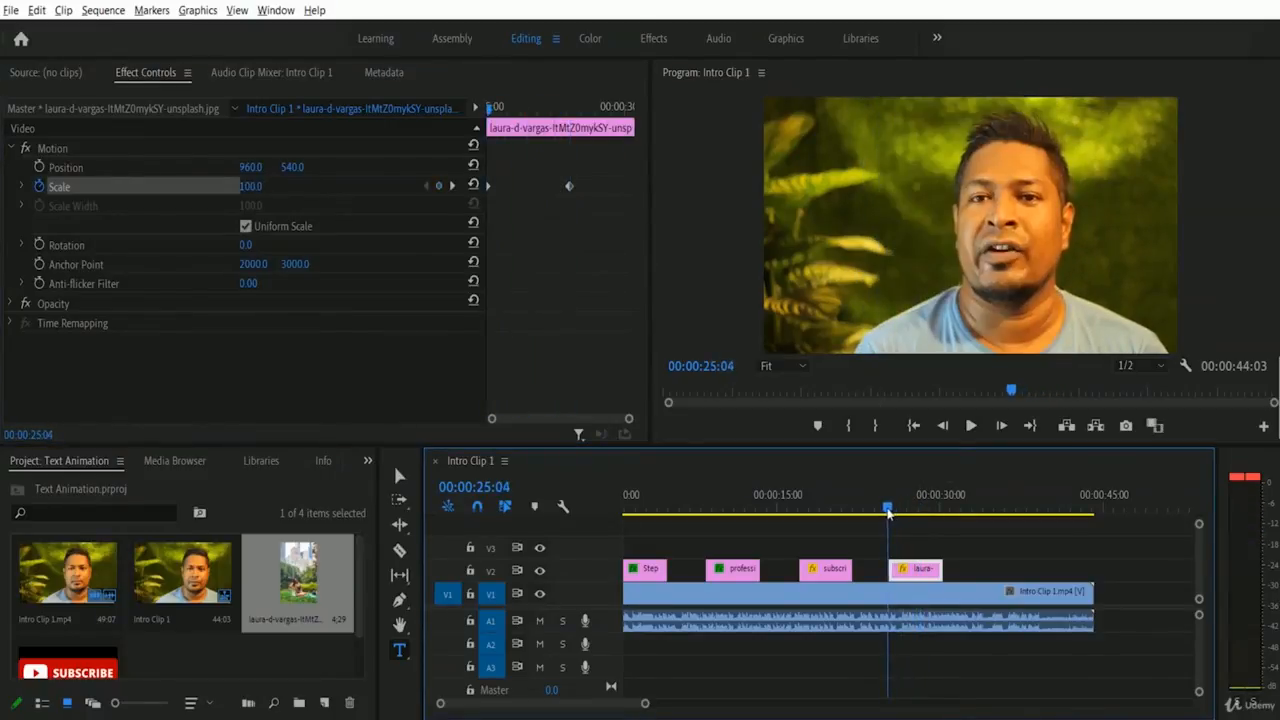
left_click(970, 425)
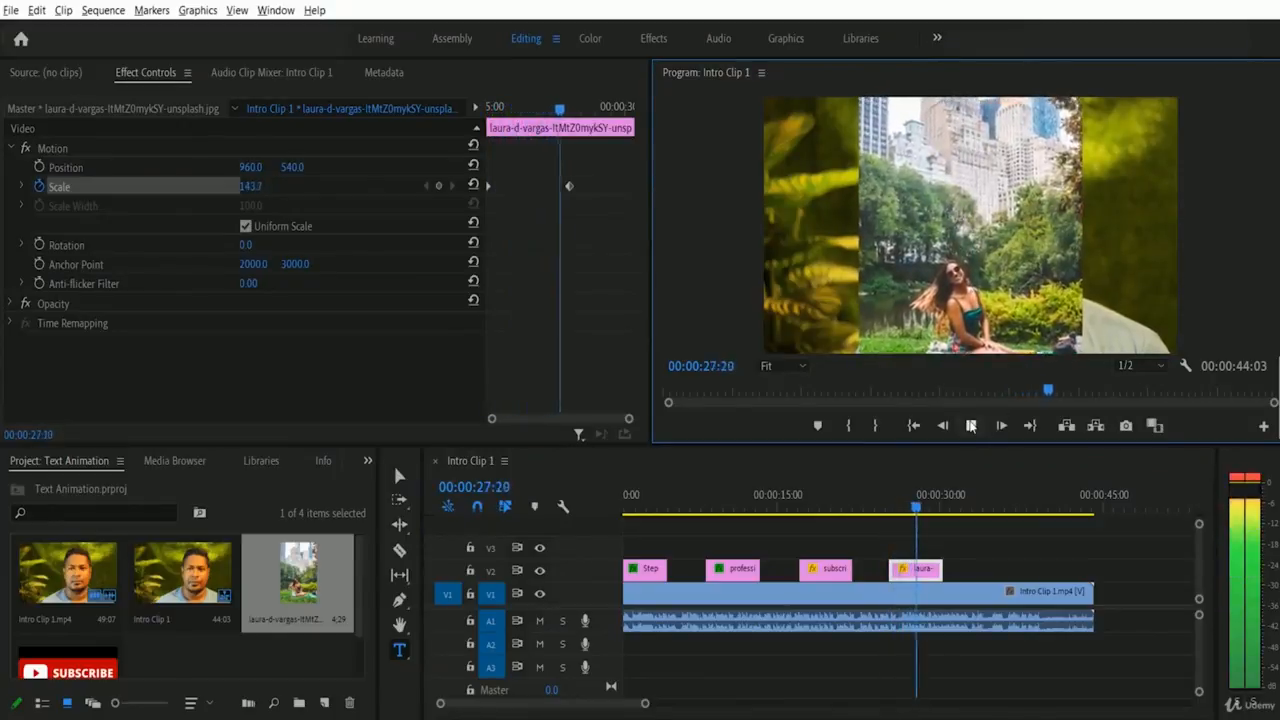
left_click(970, 425)
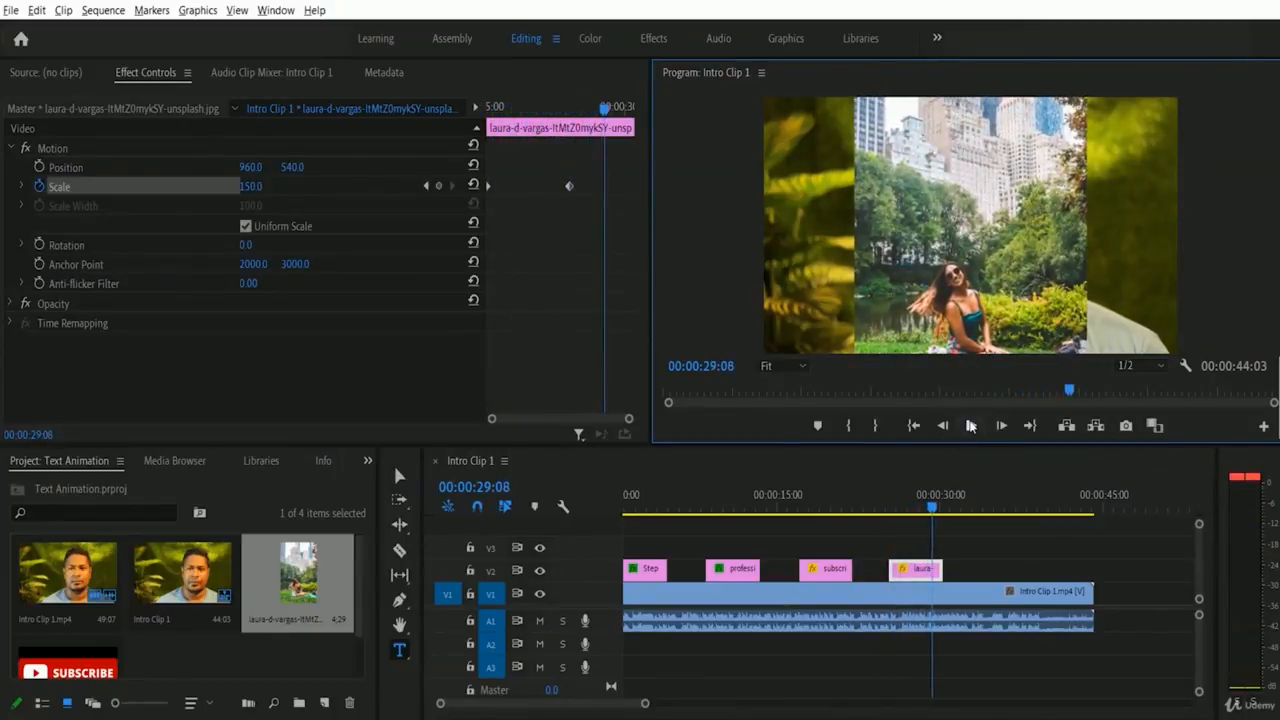